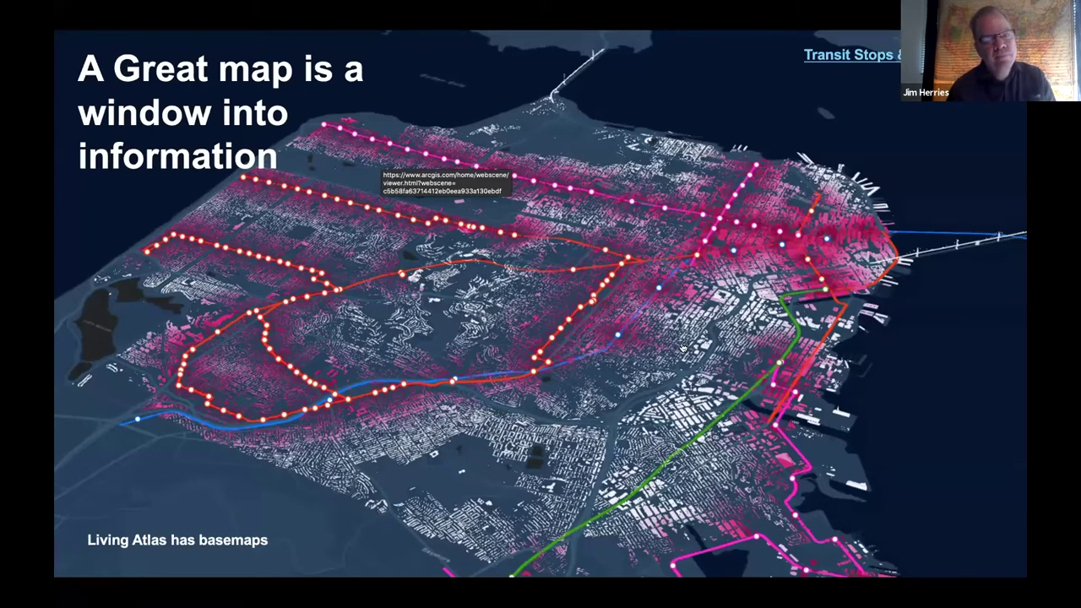
Advance to the volcano globe slide, then switch to the Living Atlas page in Chrome
click(682, 347)
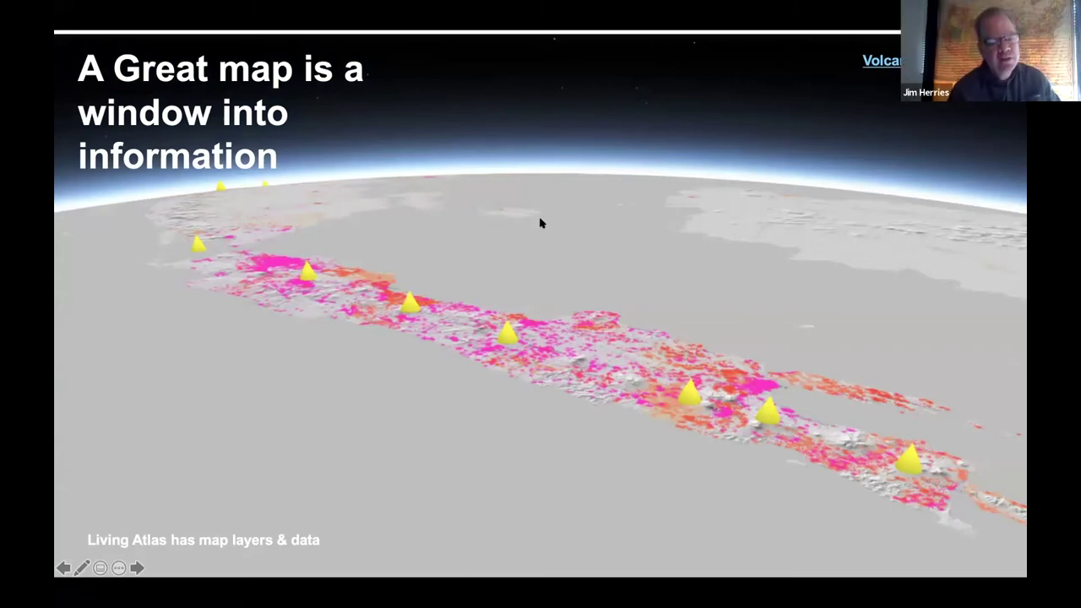
key(super+Tab)
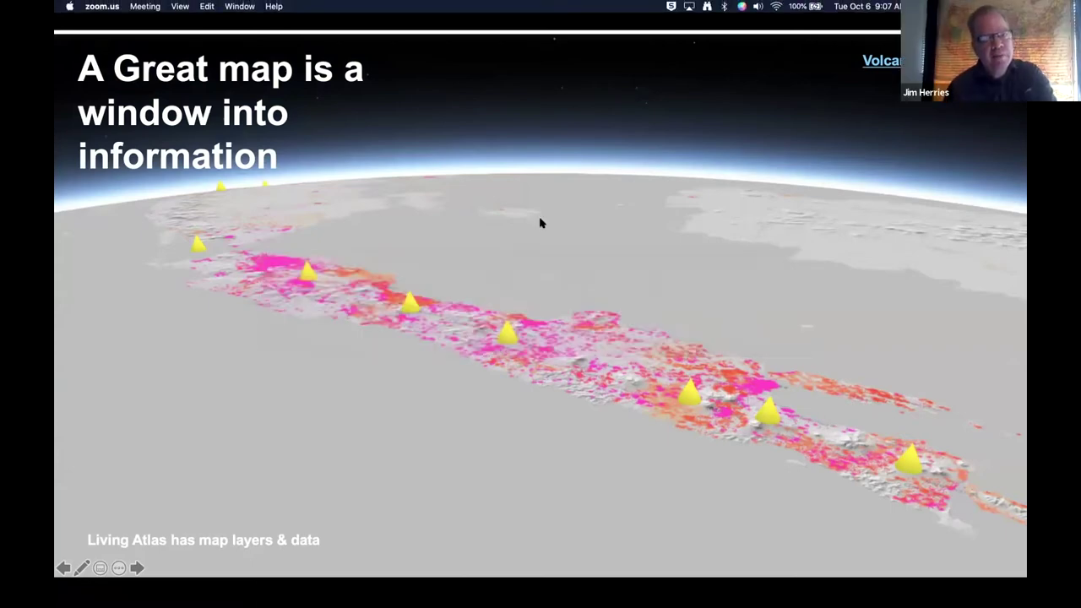
key(super+Tab)
key(super+Tab)
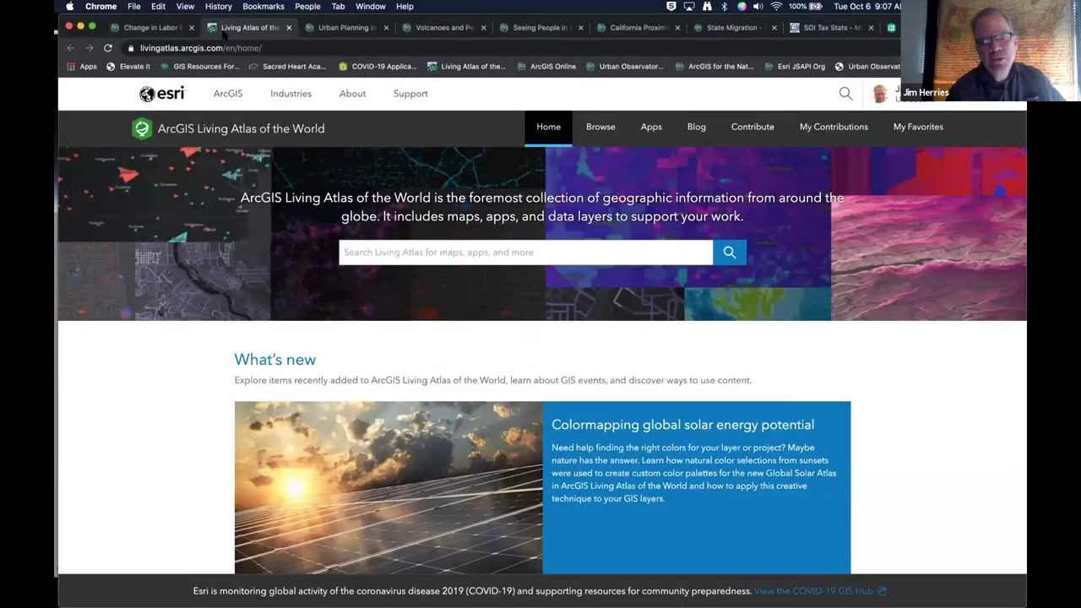
Highlight the arcgis and com parts of the Living Atlas web address
click(160, 46)
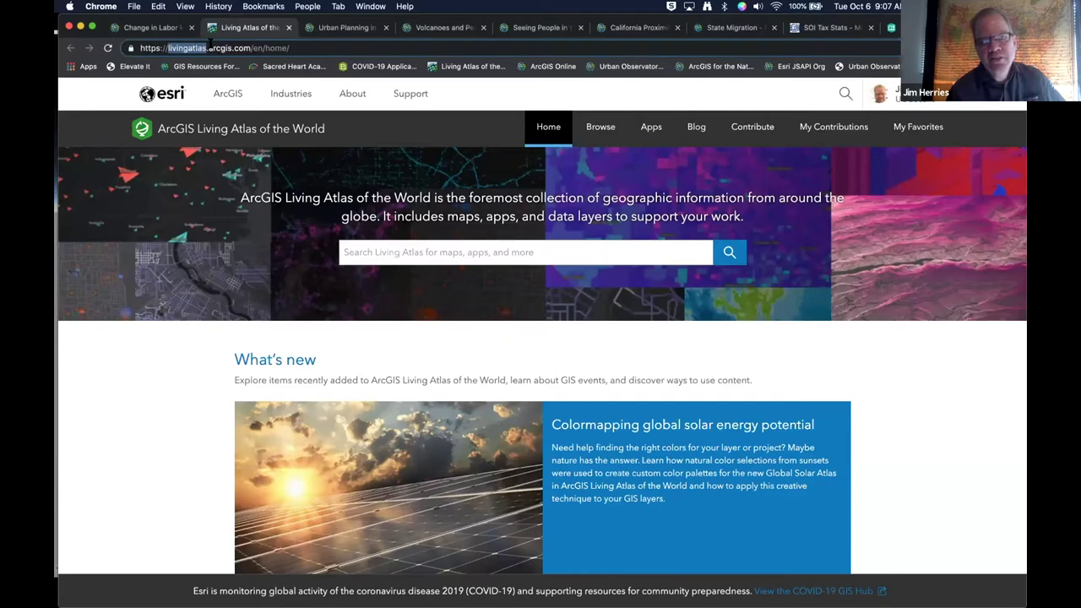
double_click(218, 48)
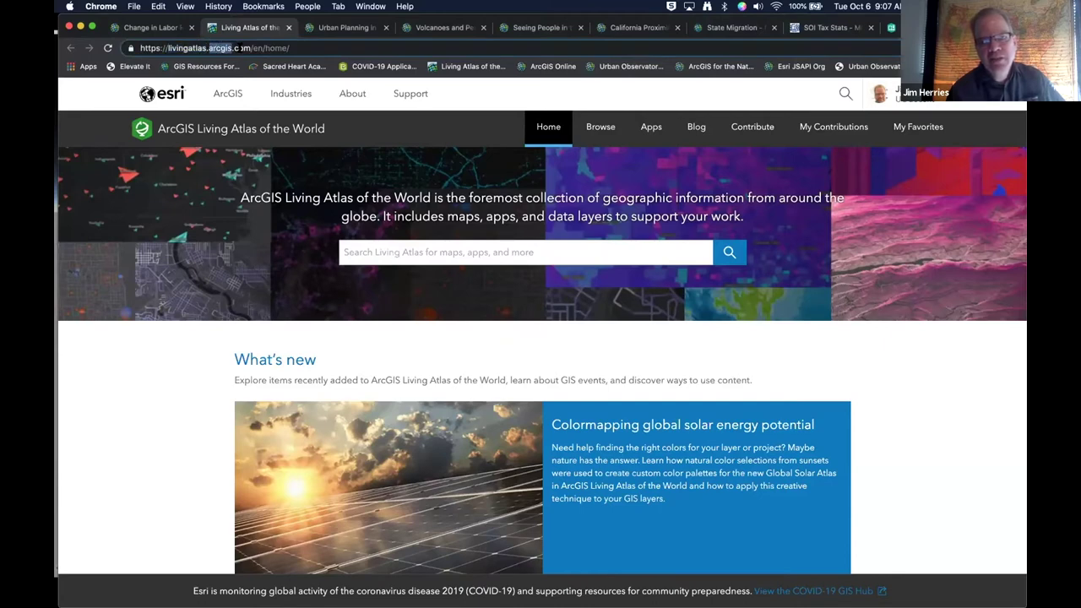
double_click(240, 48)
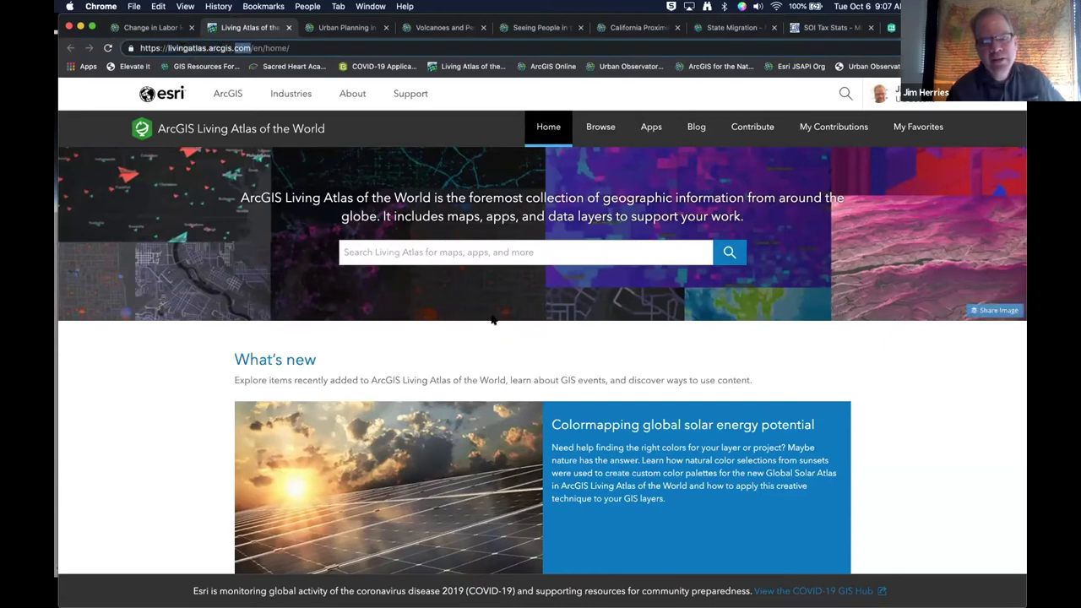
Browse the What's new cards and open the Air Quality Aware article
scroll(478, 334, down, 5)
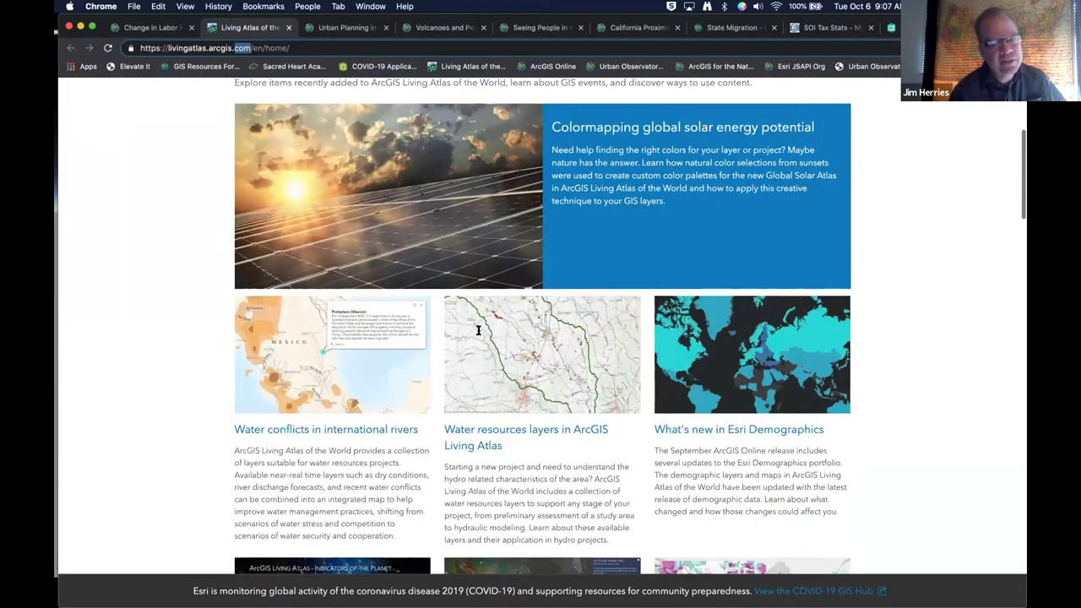
scroll(478, 331, down, 3)
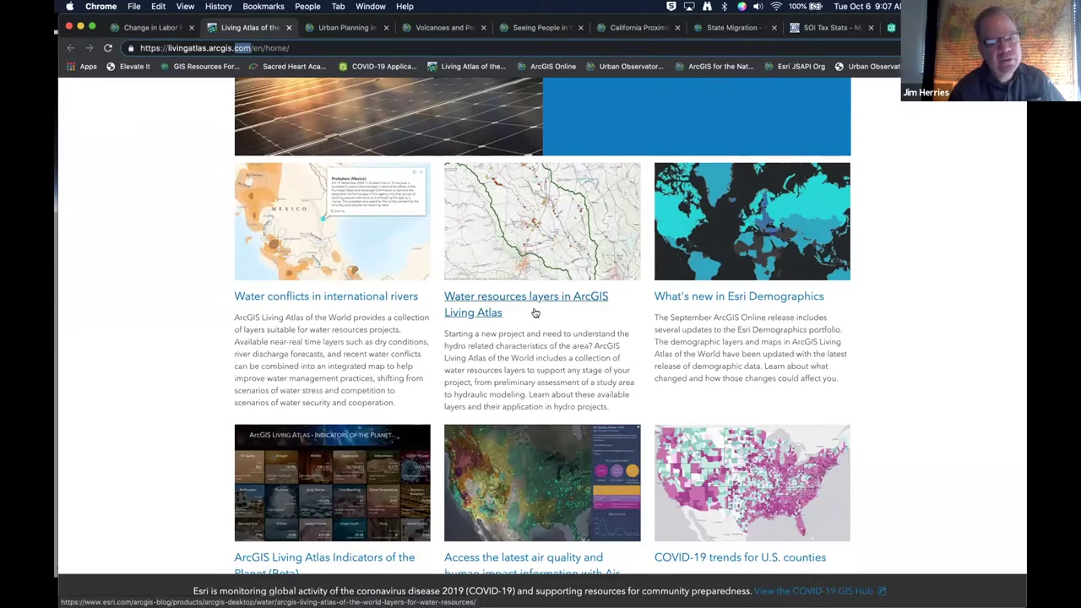
scroll(533, 313, up, 3)
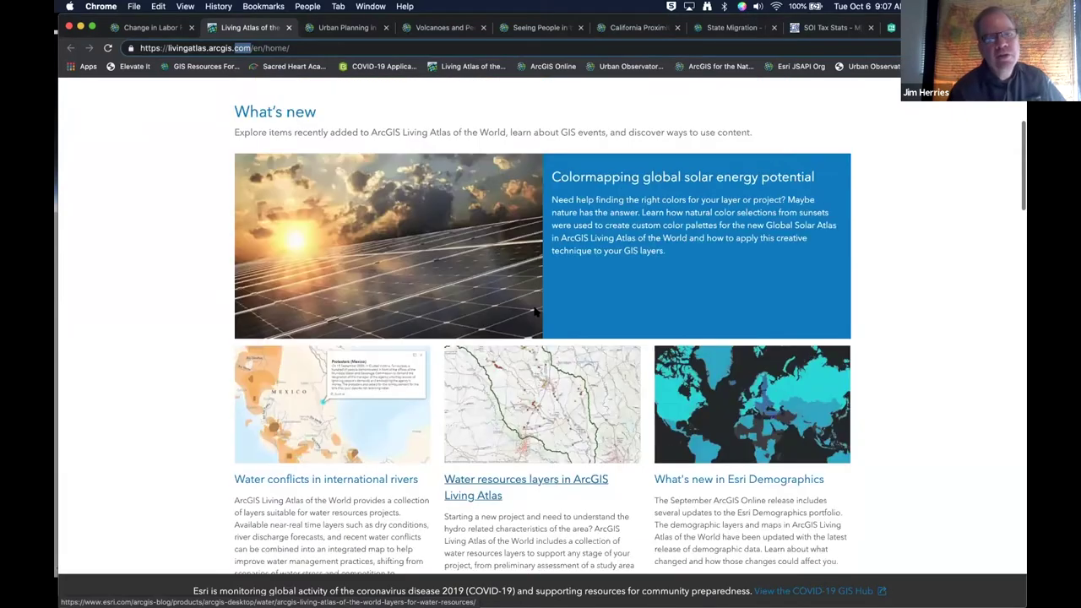
scroll(534, 313, up, 4)
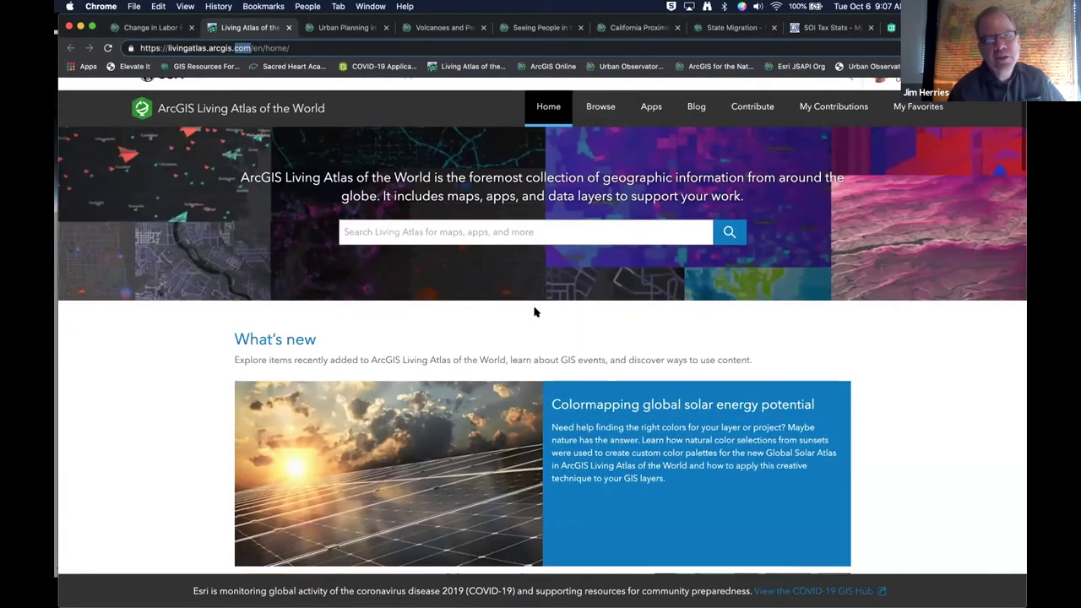
scroll(533, 313, down, 1)
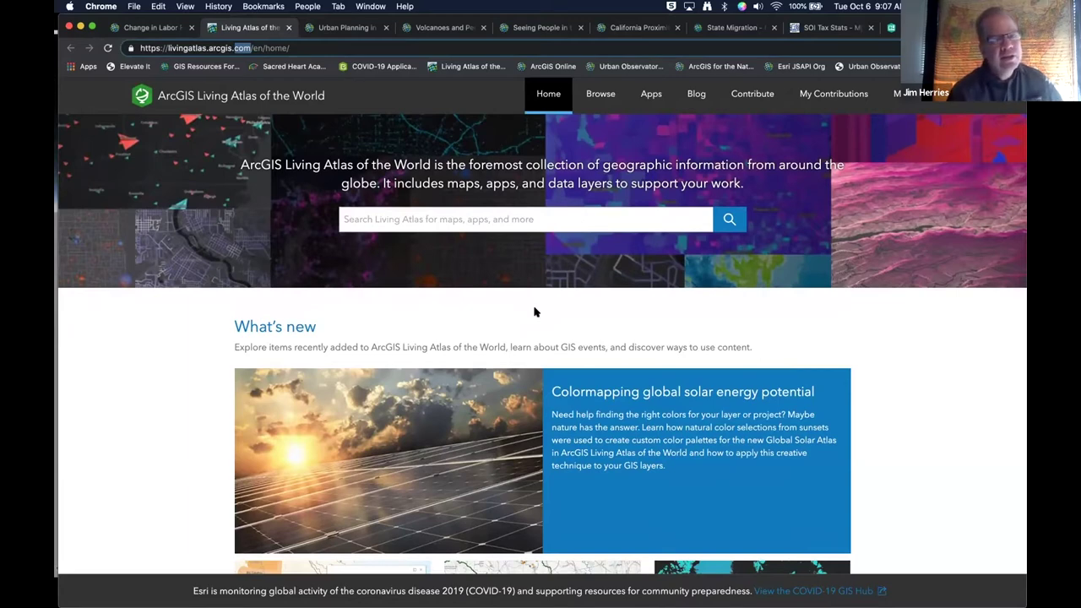
scroll(533, 313, down, 2)
scroll(534, 312, down, 3)
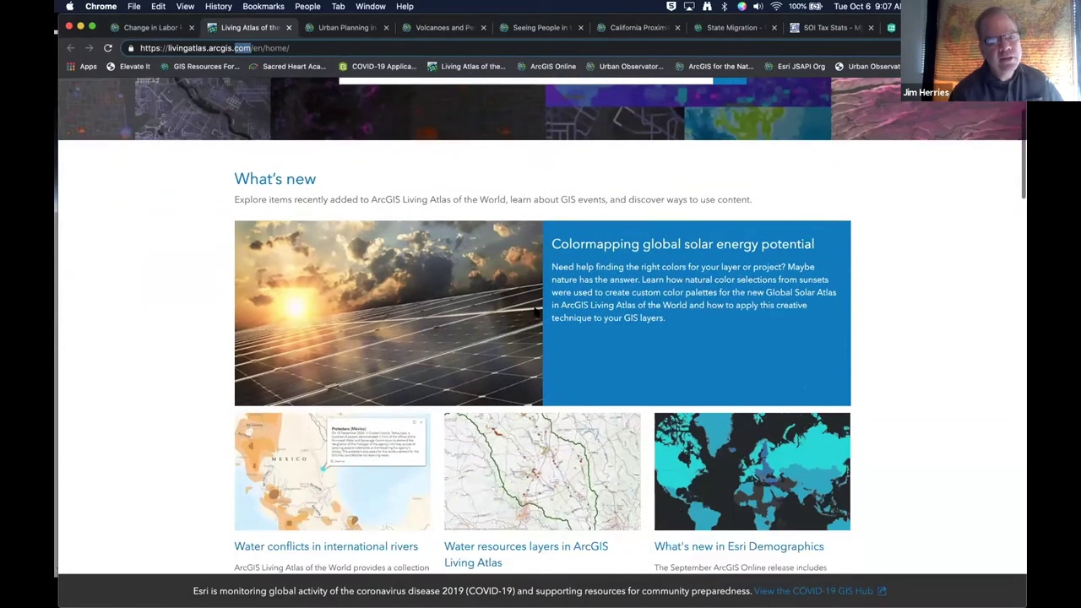
scroll(533, 313, down, 8)
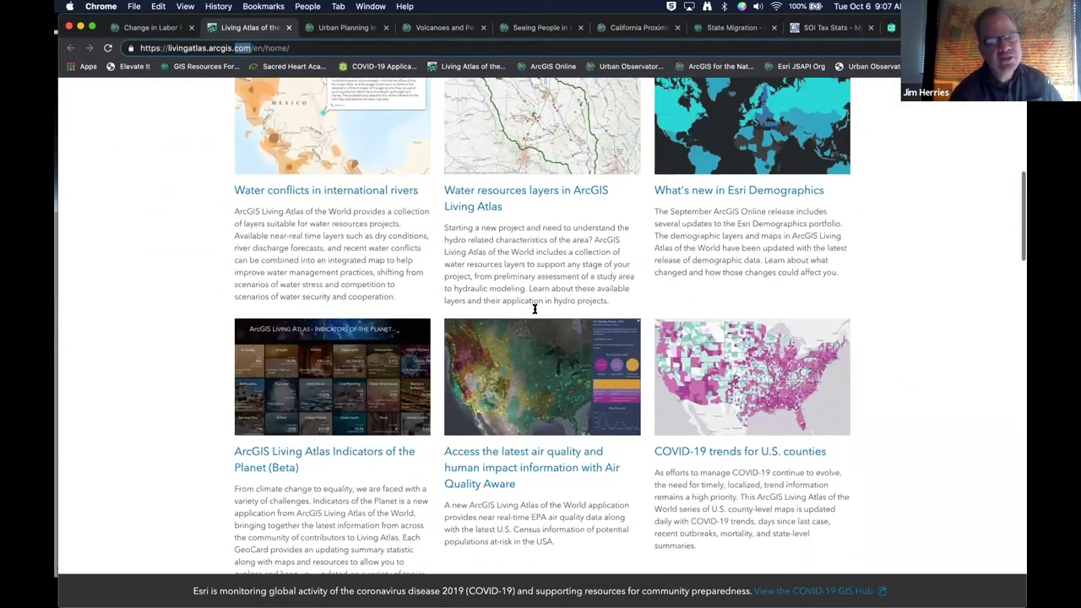
scroll(533, 309, up, 1)
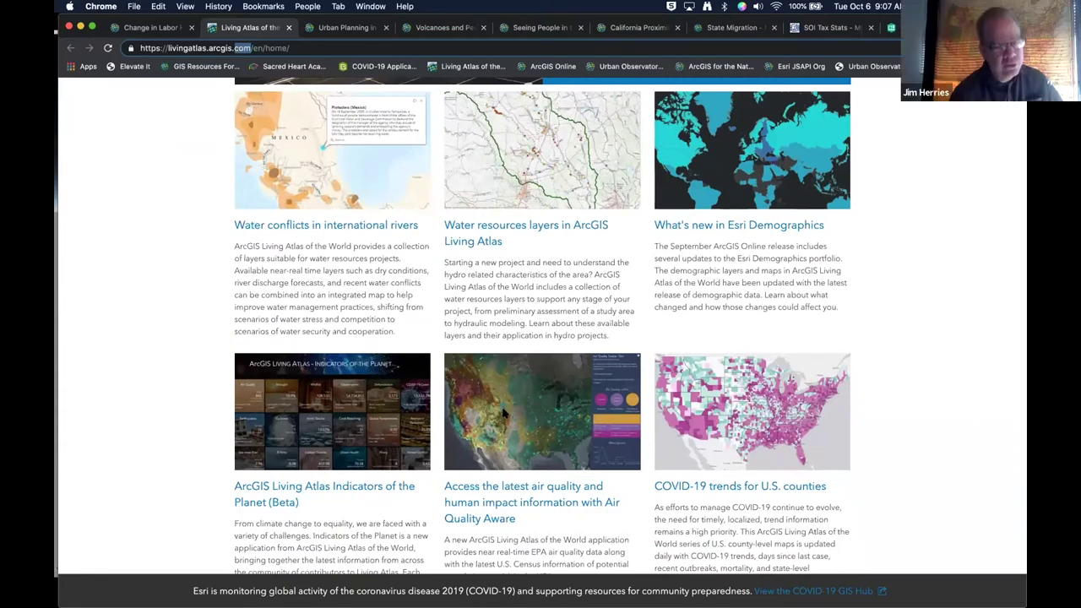
scroll(549, 426, down, 2)
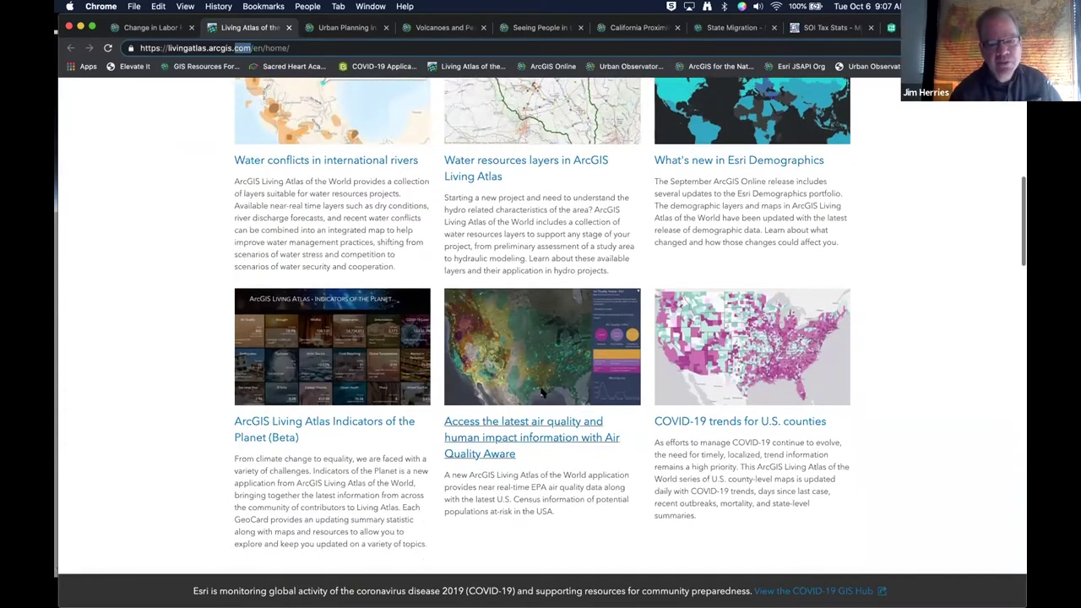
click(540, 421)
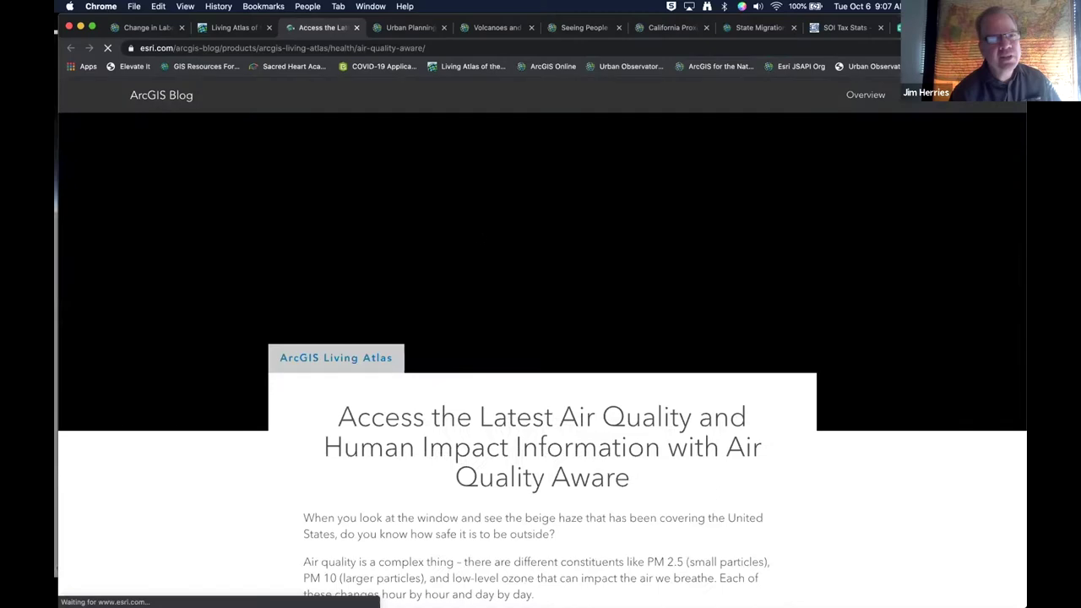
Scroll the air quality blog article and launch Air Quality Aware from its screenshot
scroll(487, 342, down, 3)
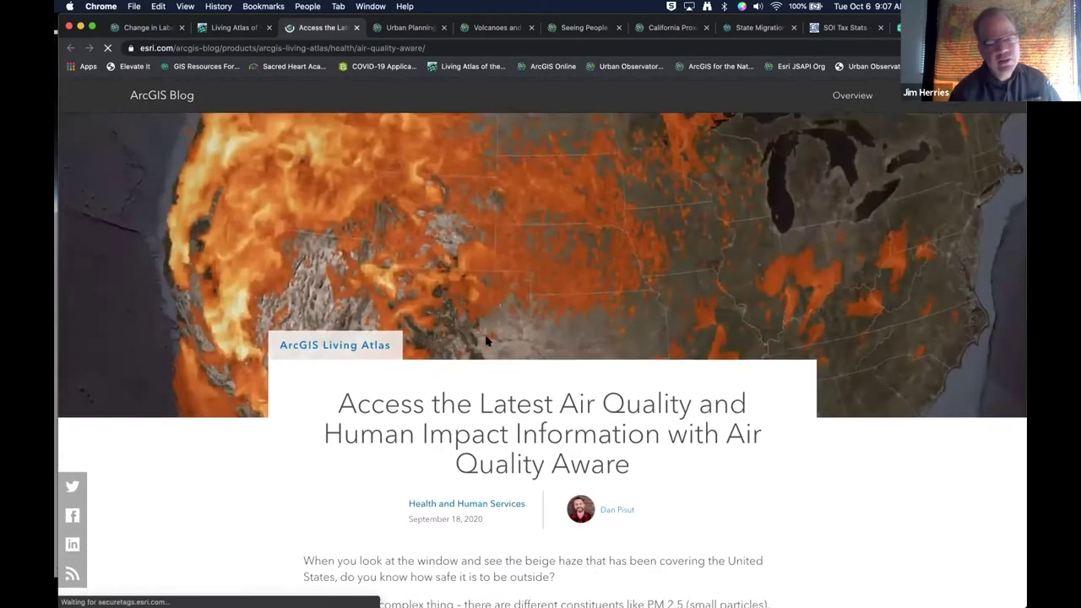
scroll(487, 341, down, 8)
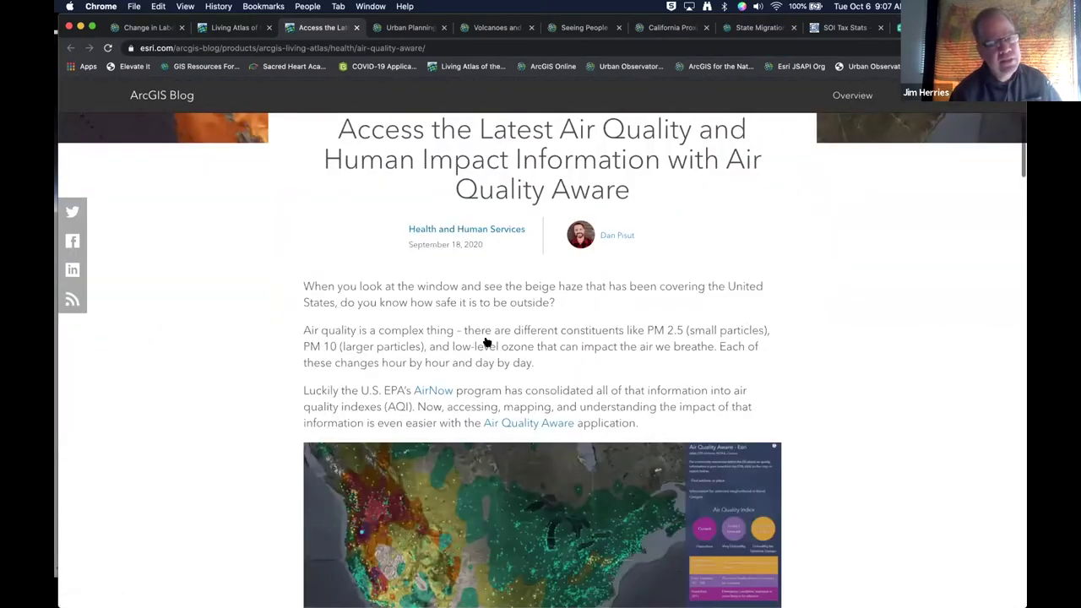
scroll(486, 342, down, 2)
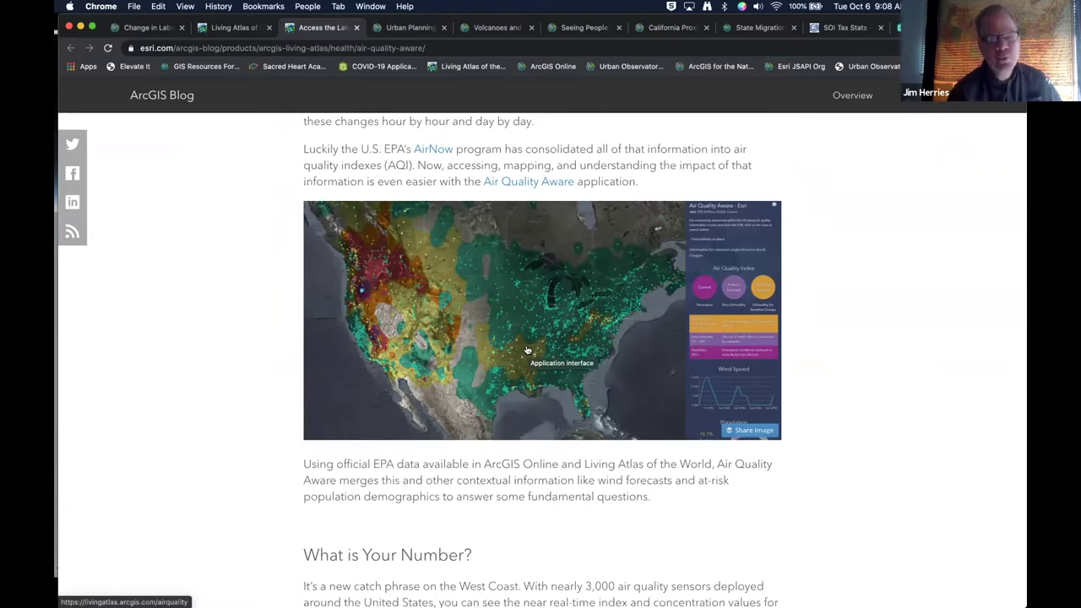
click(542, 335)
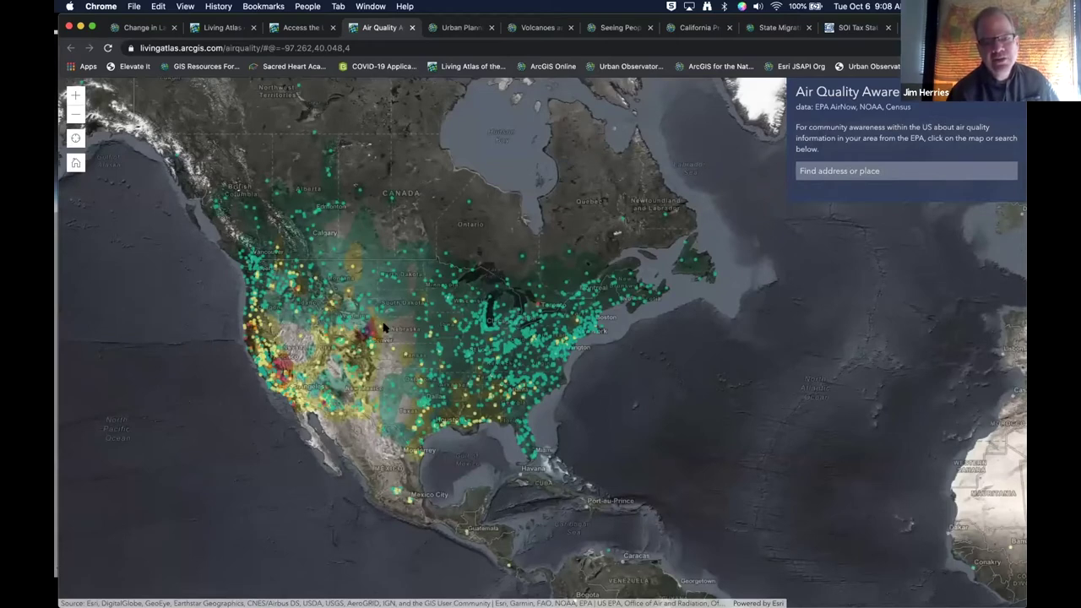
Zoom to the western US, show Round Mountain, Nevada's air quality details, then return to Living Atlas
scroll(435, 333, up, 2)
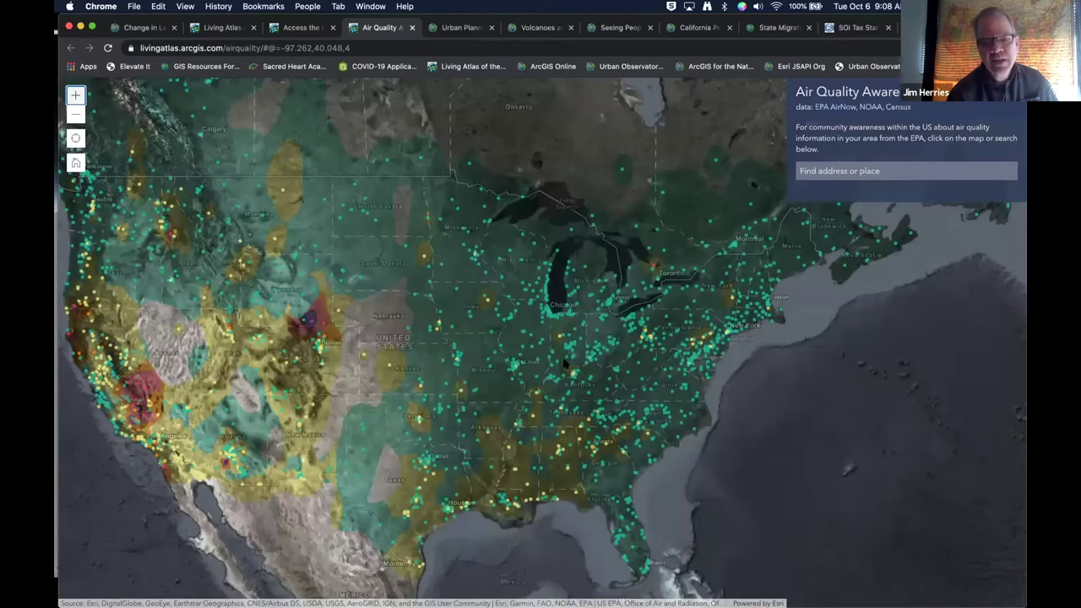
drag(223, 368, 507, 349)
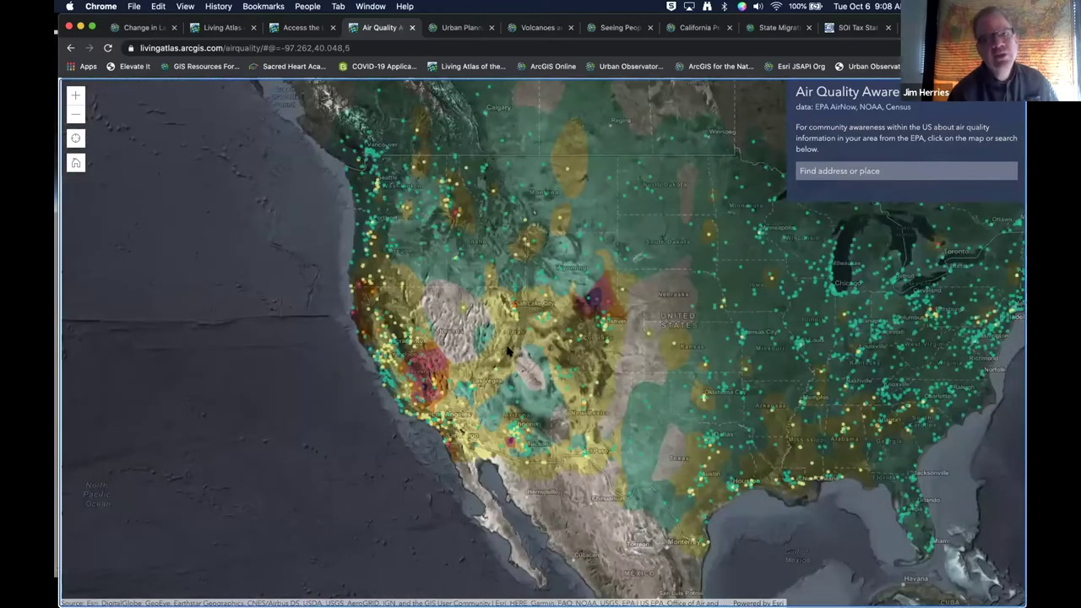
click(507, 349)
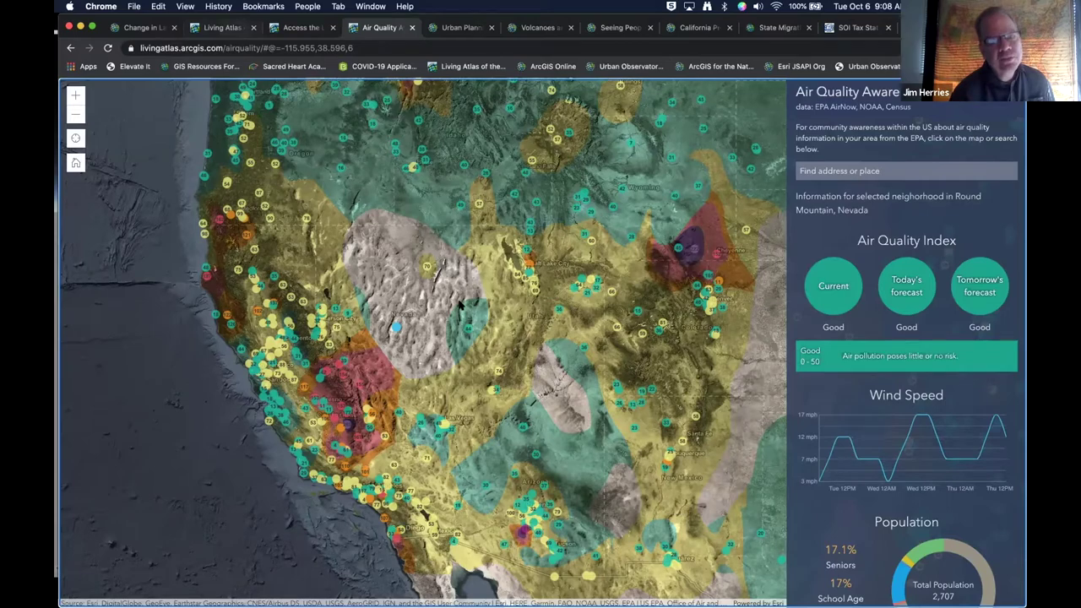
key(super+2)
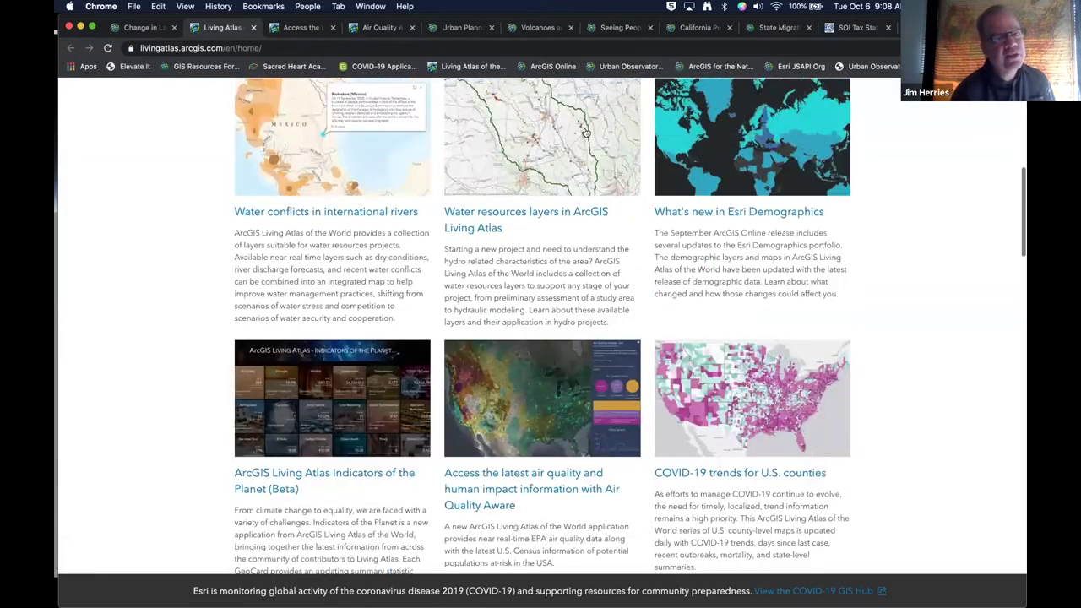
Go to the Living Atlas Apps gallery and scroll down to the Esri CovidPulse tile
scroll(591, 131, up, 10)
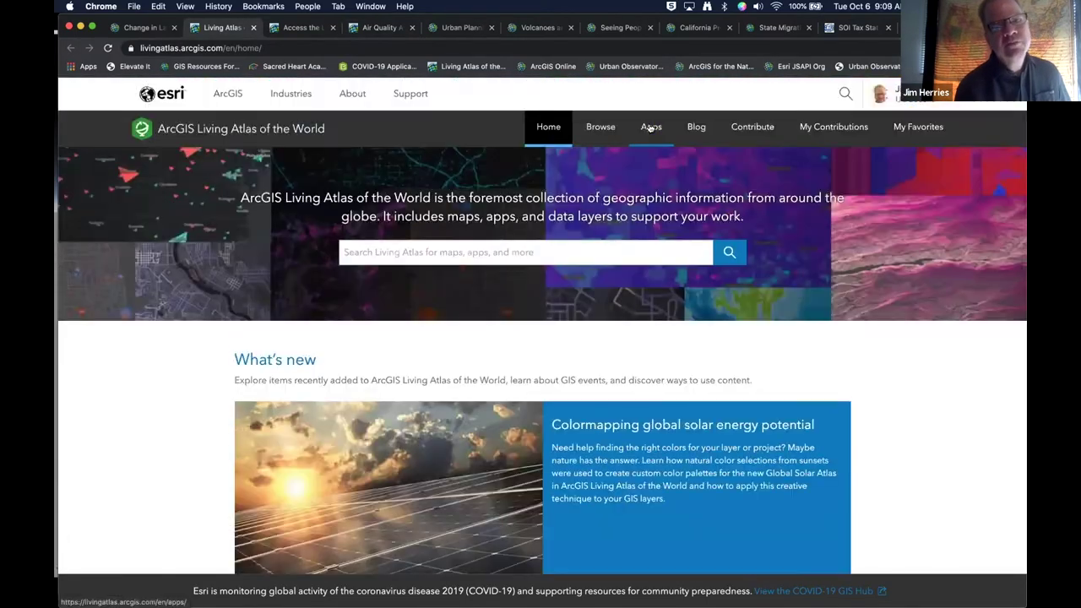
click(650, 126)
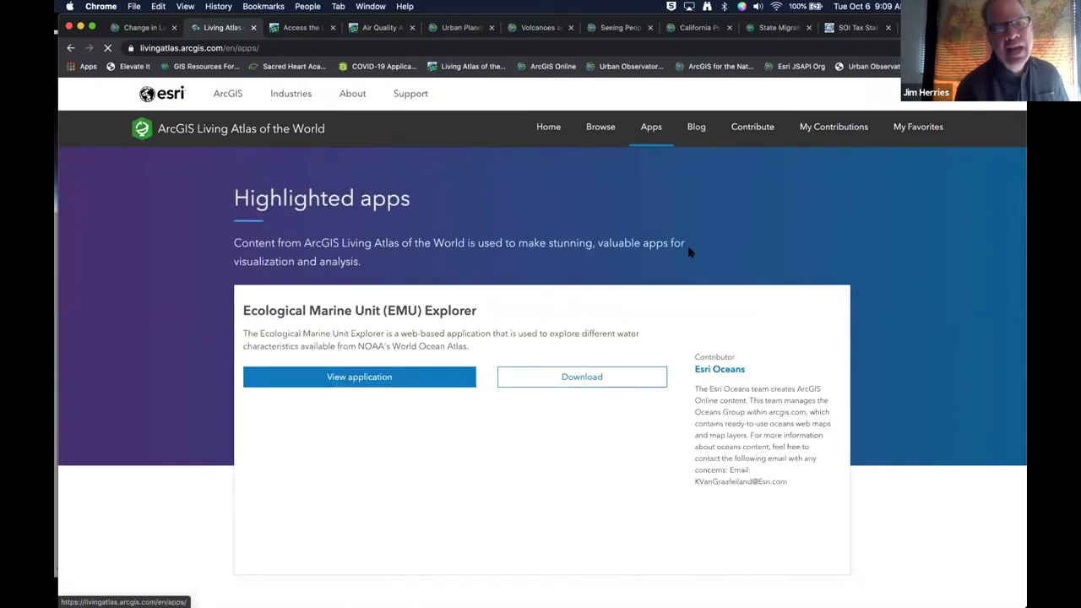
scroll(718, 297, down, 3)
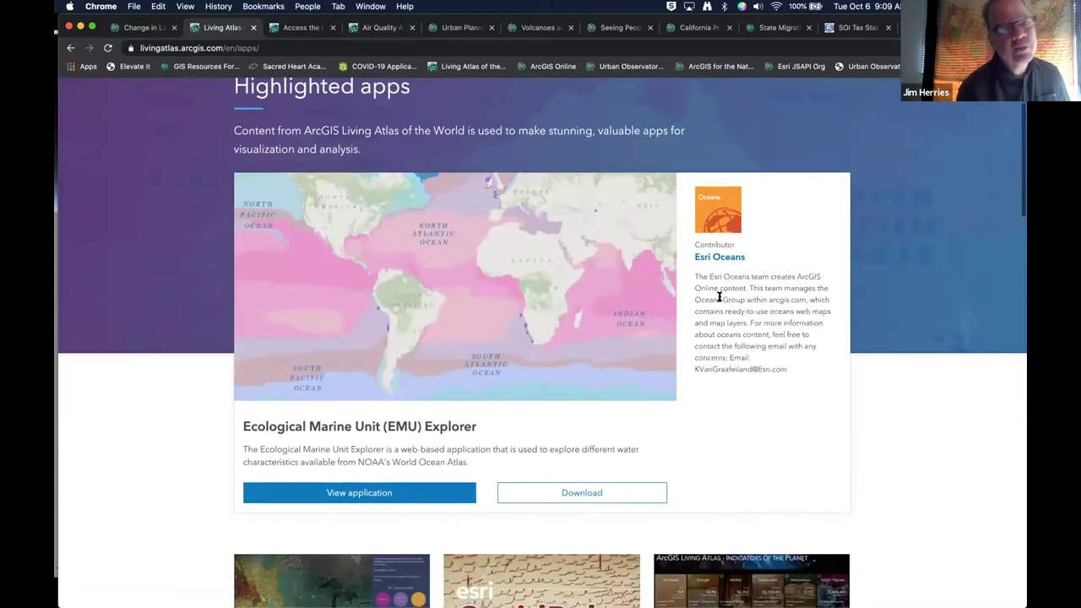
scroll(719, 297, down, 3)
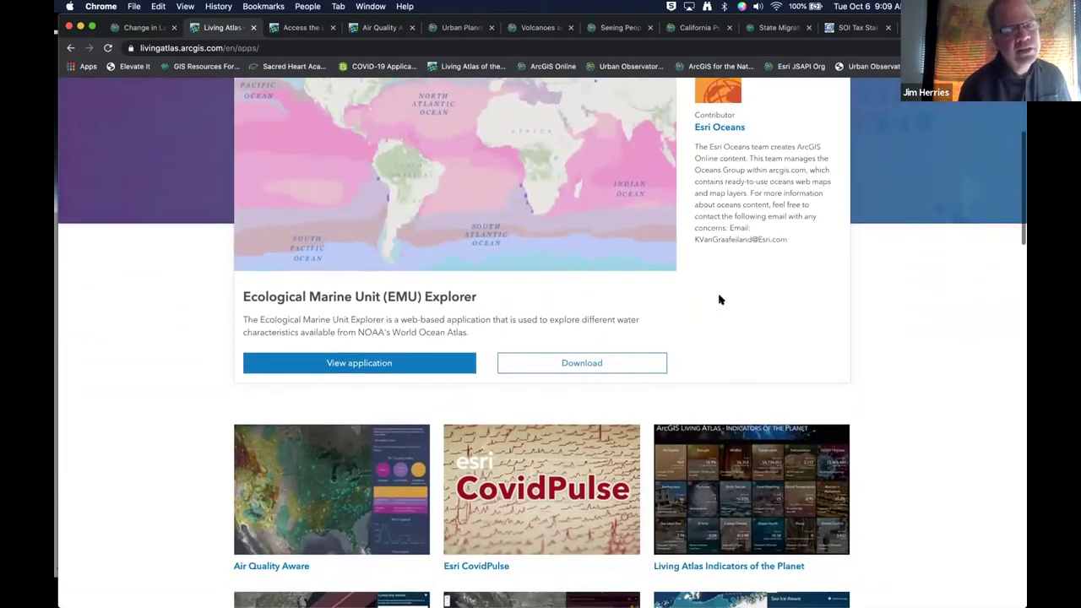
scroll(719, 299, down, 5)
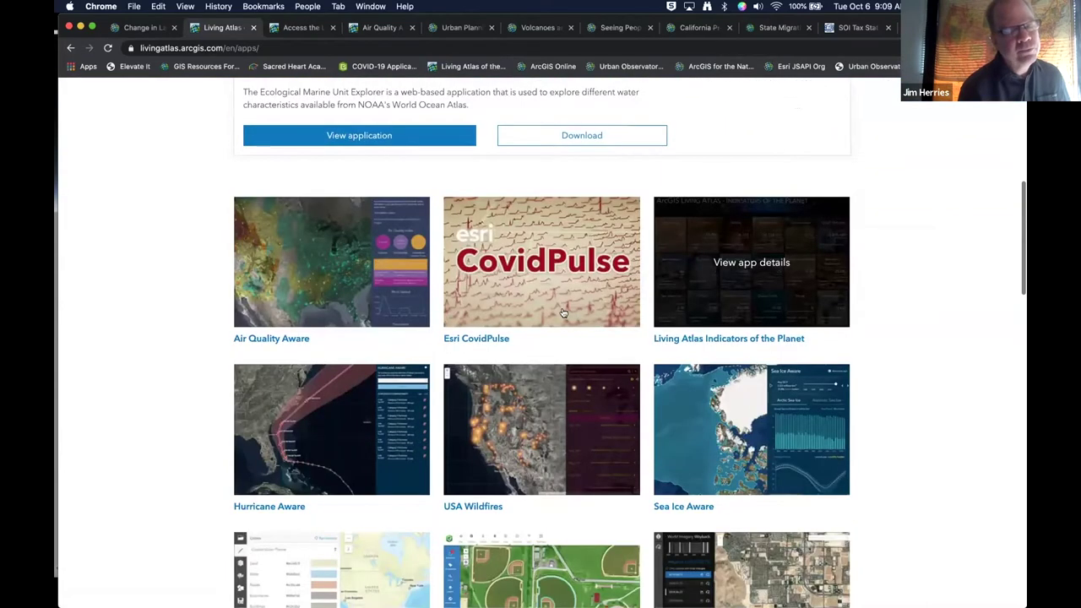
scroll(553, 266, down, 1)
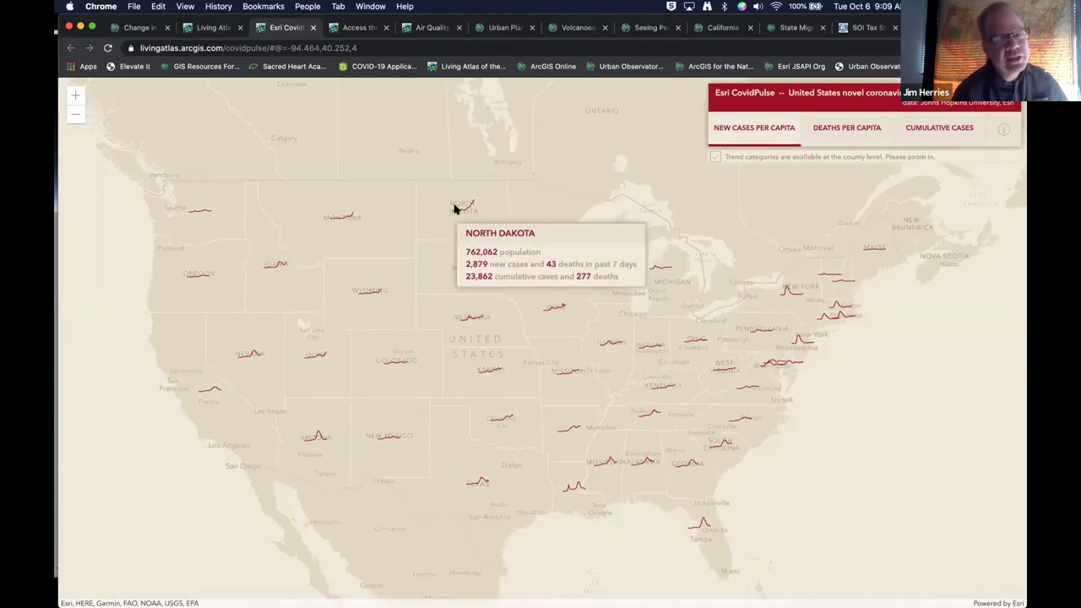
Zoom into California, open San Bernardino's case and death charts, then close CovidPulse
mouse_move(456, 211)
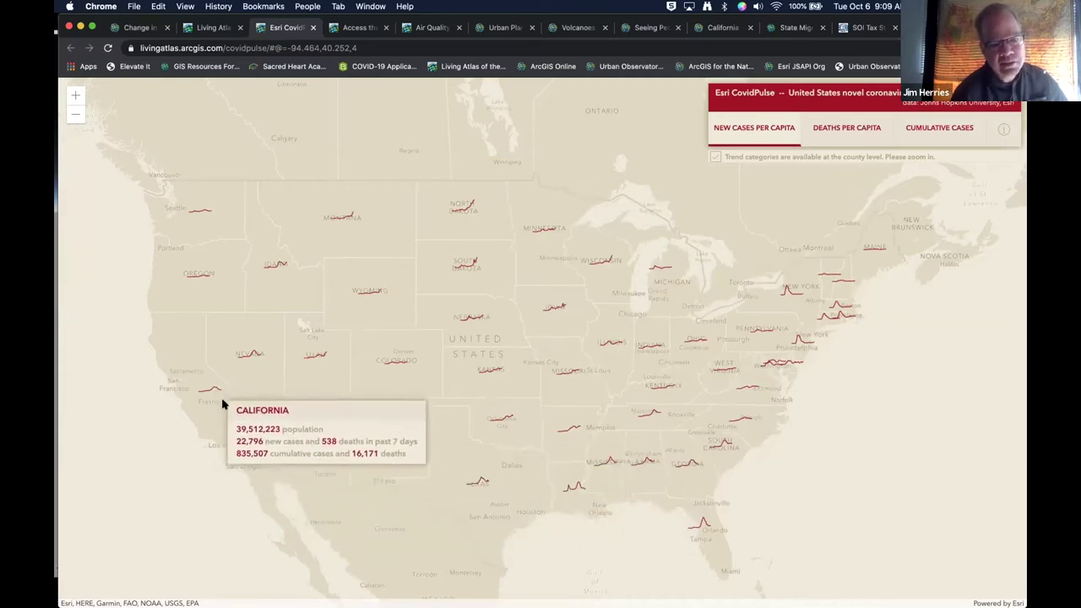
scroll(237, 433, up, 1)
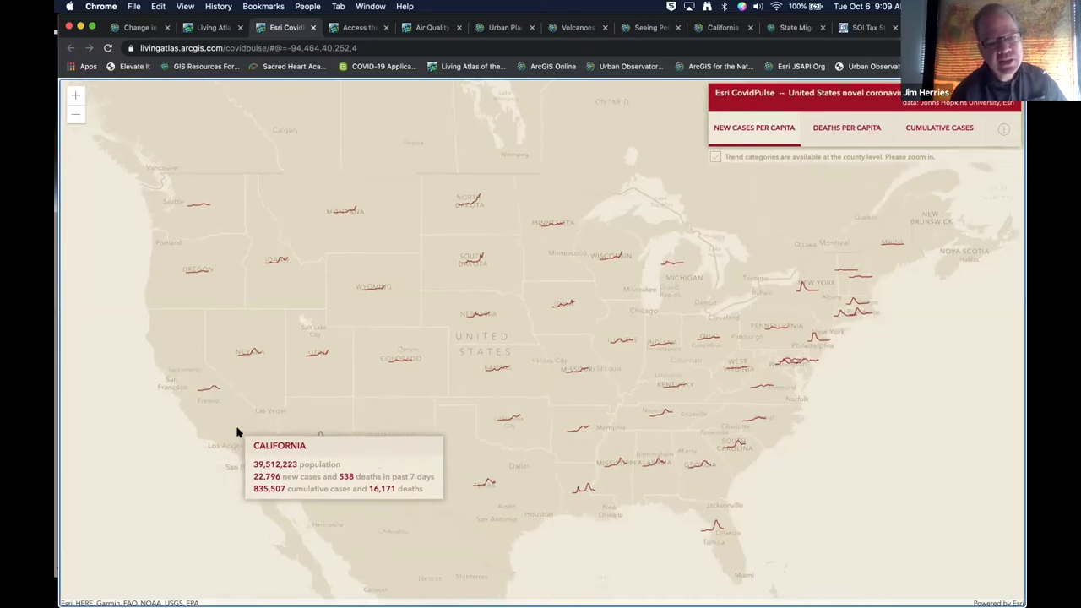
scroll(237, 433, up, 1)
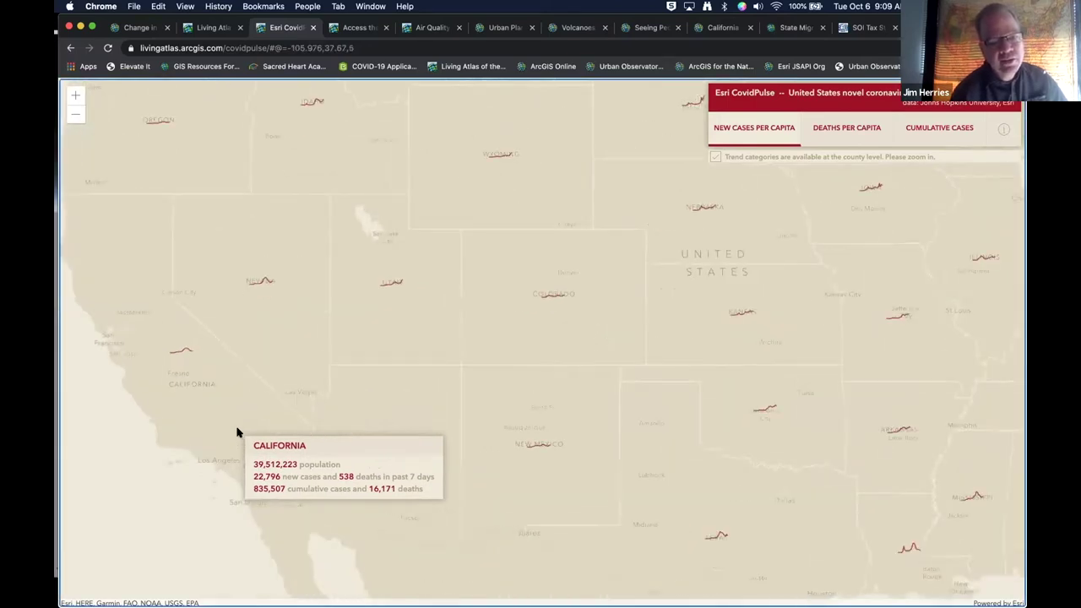
scroll(236, 432, up, 1)
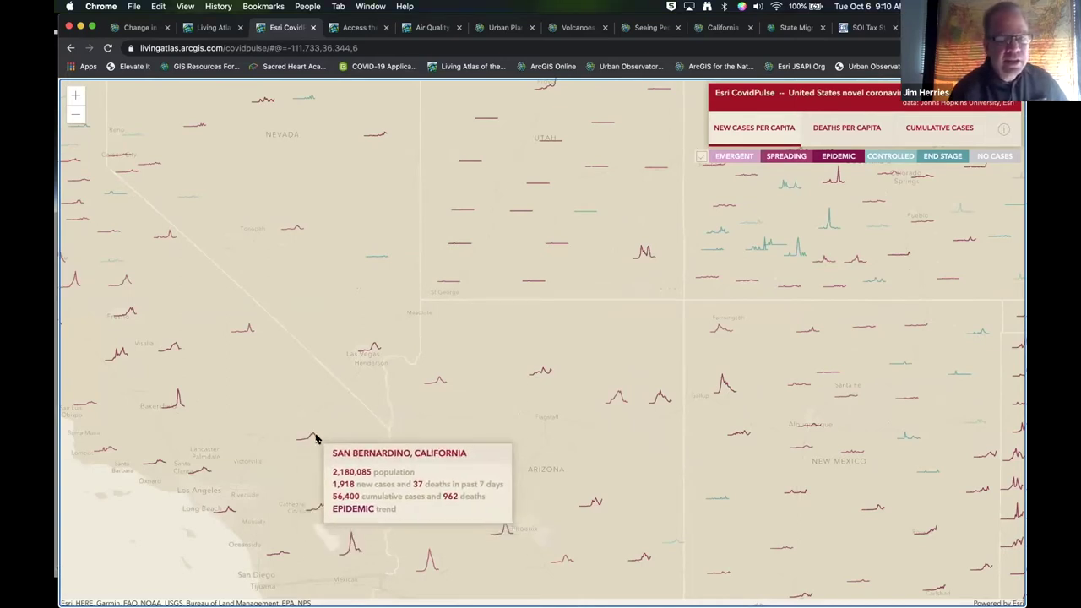
click(315, 437)
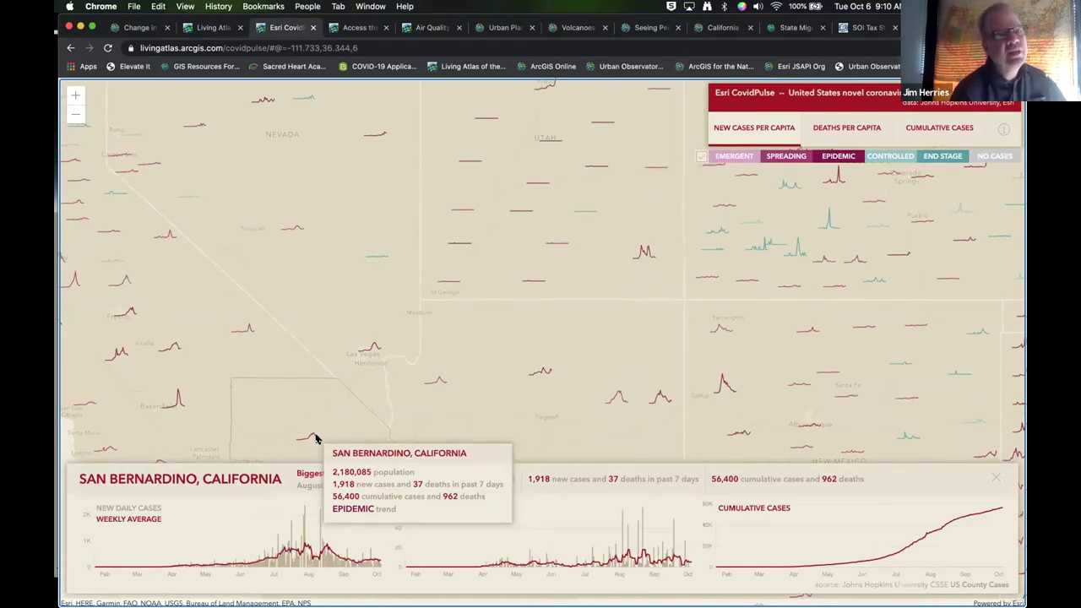
click(313, 28)
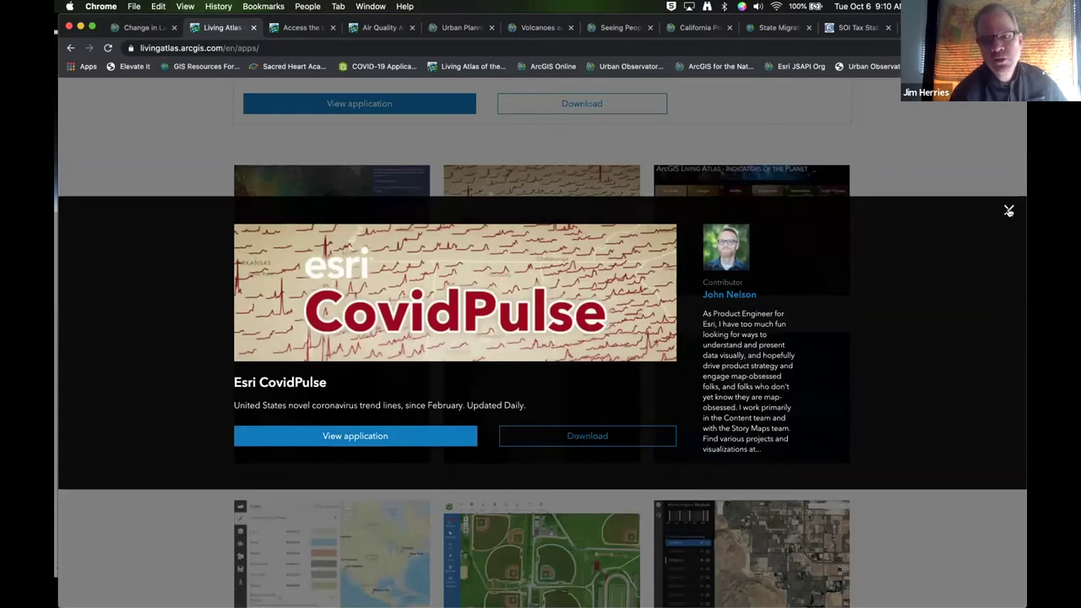
Dismiss the CovidPulse card and launch the World Imagery Wayback App from its details
click(965, 316)
scroll(879, 323, down, 2)
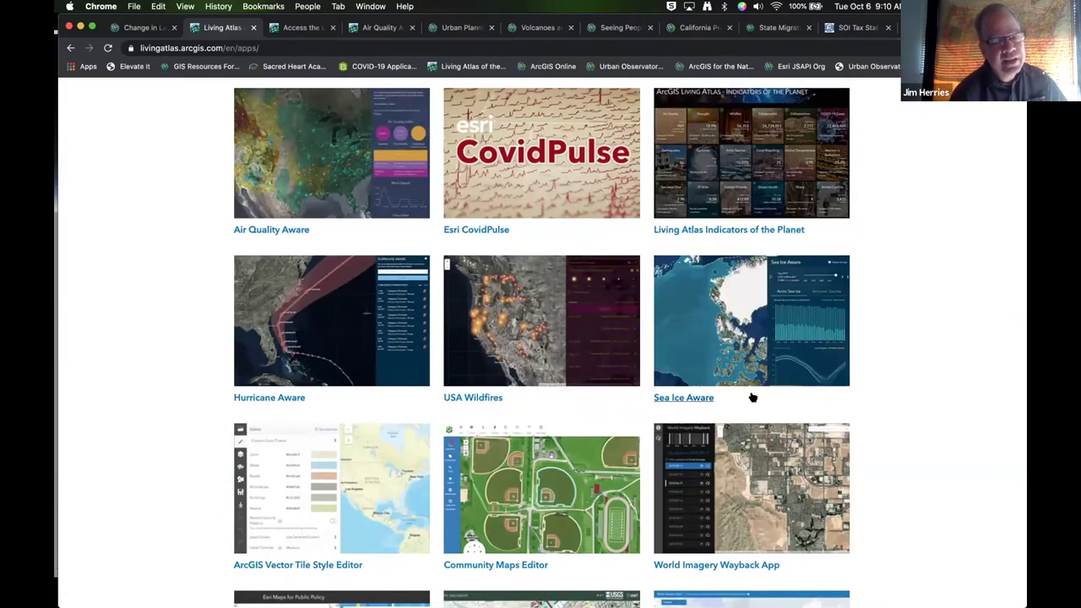
scroll(778, 433, down, 1)
scroll(777, 433, down, 5)
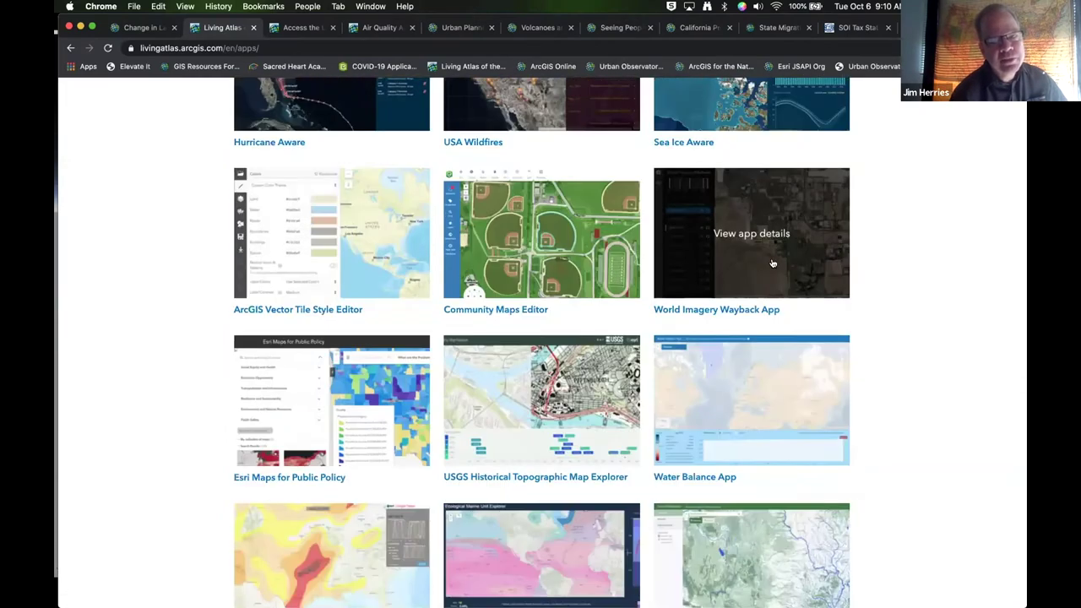
click(772, 263)
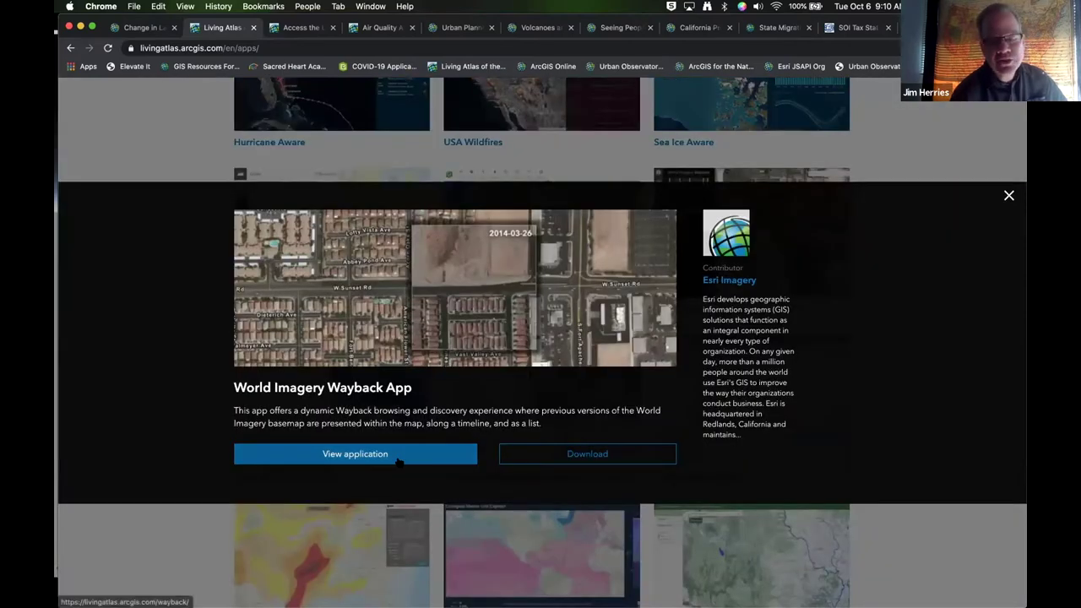
click(398, 456)
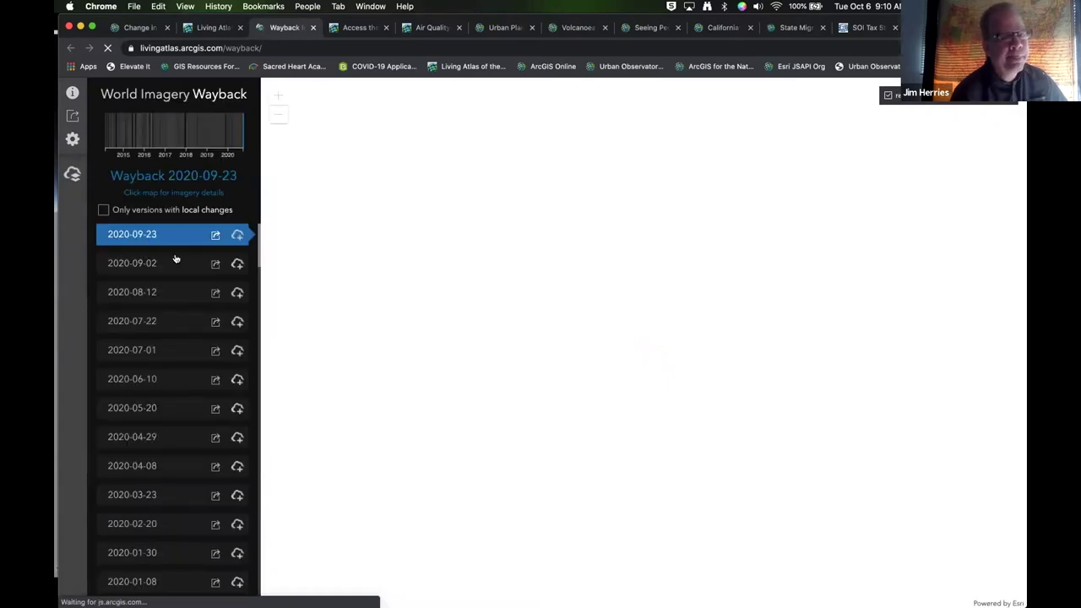
Show the 2016-12-20 imagery, add it to the download list, and close Wayback
mouse_move(171, 263)
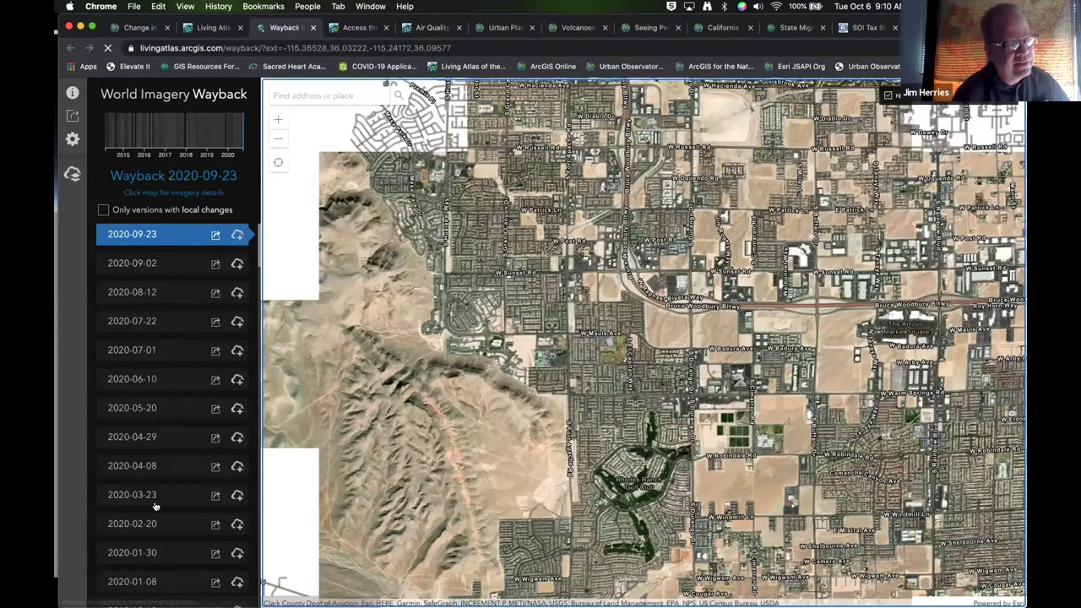
scroll(169, 522, down, 10)
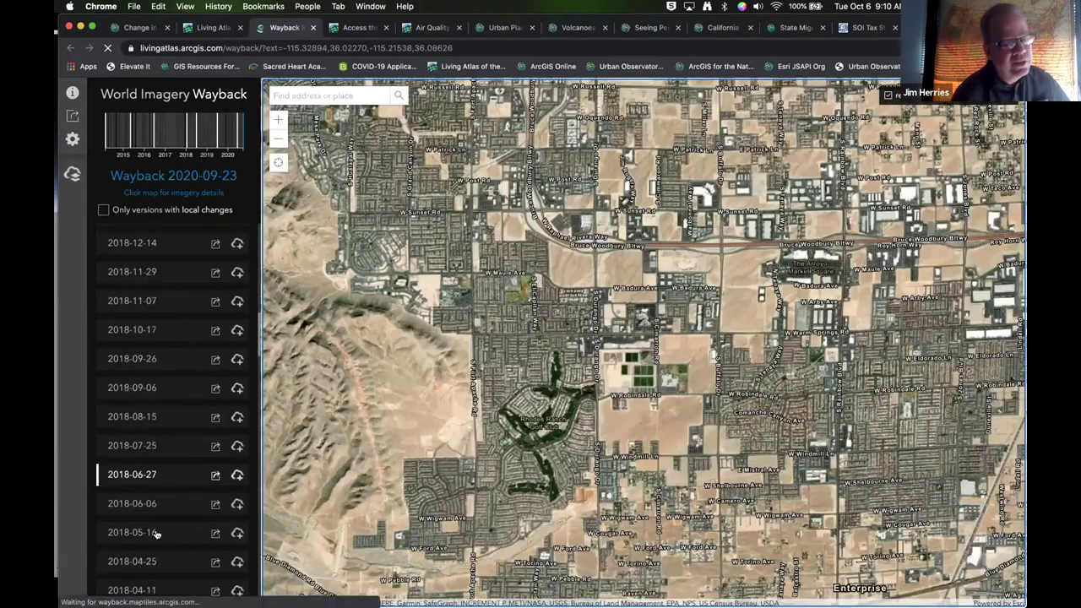
scroll(152, 519, down, 8)
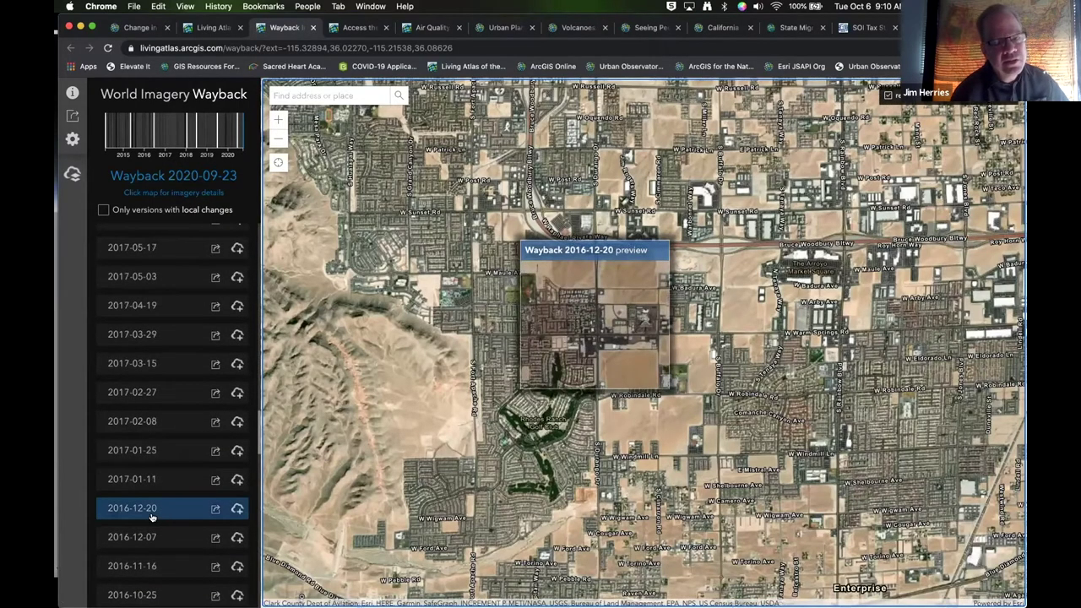
click(152, 513)
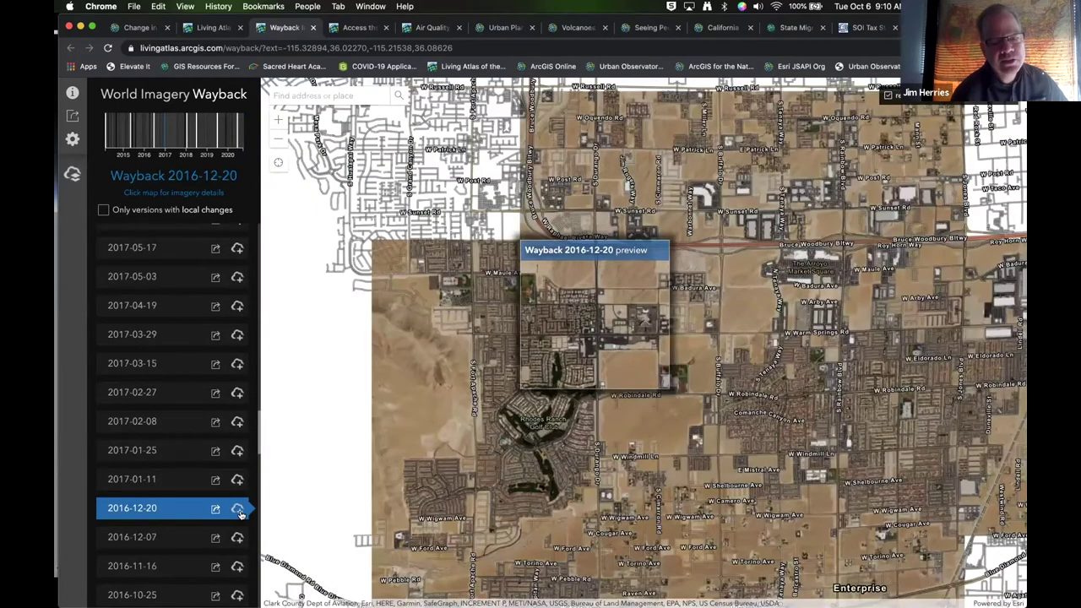
click(240, 513)
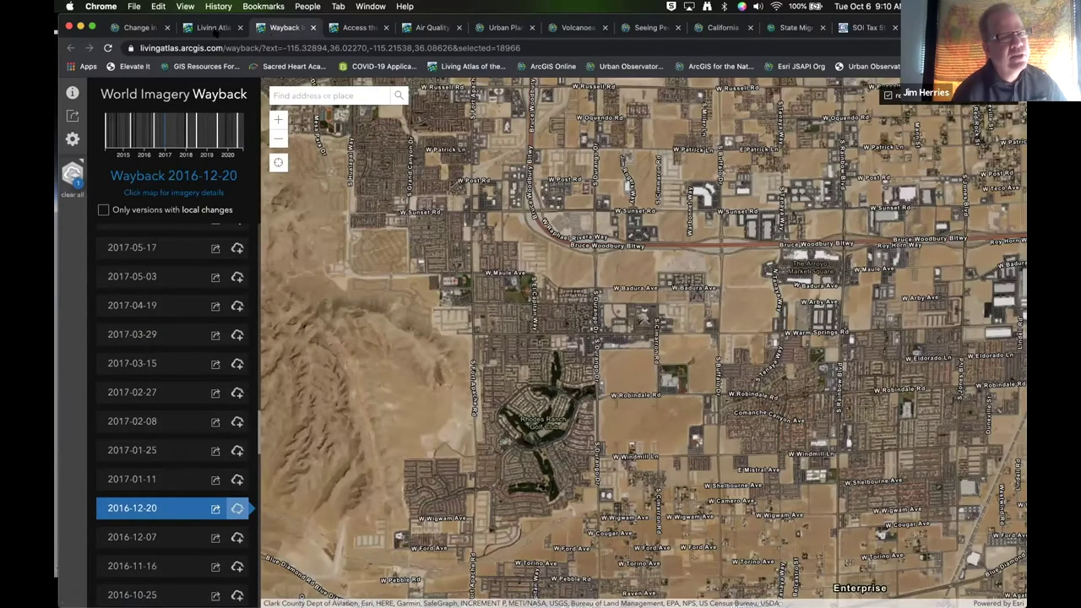
key(super+w)
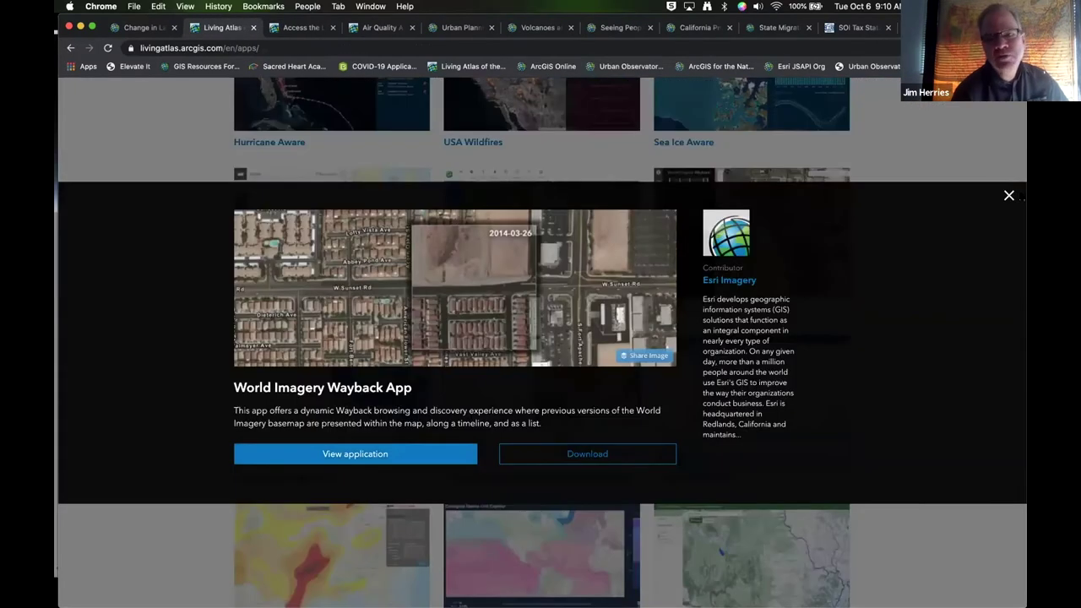
Dismiss the Wayback card and go to browsing all Living Atlas content
click(589, 181)
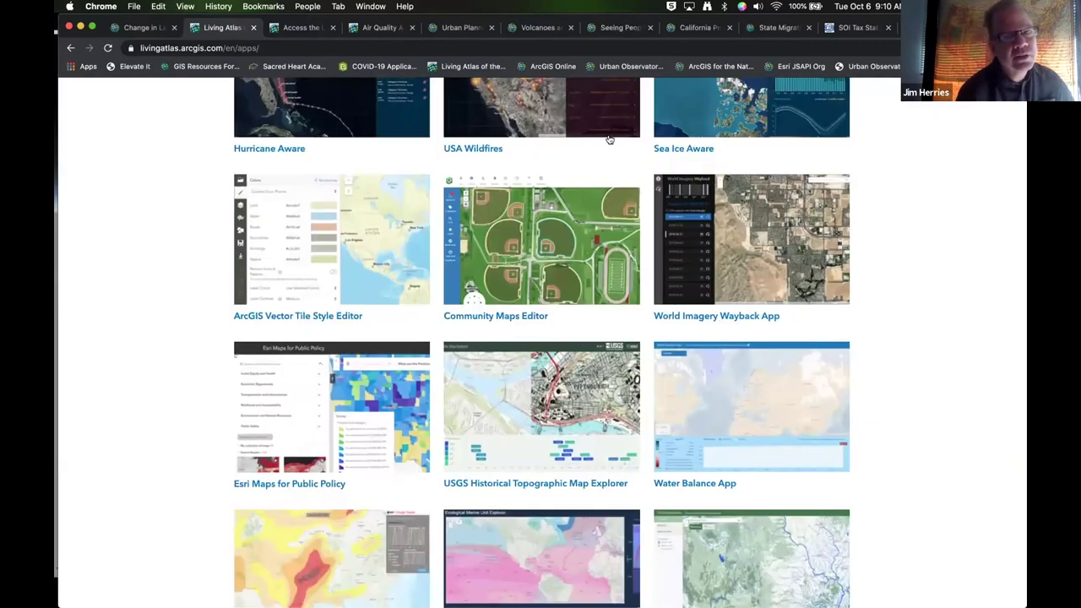
scroll(625, 135, up, 10)
click(597, 126)
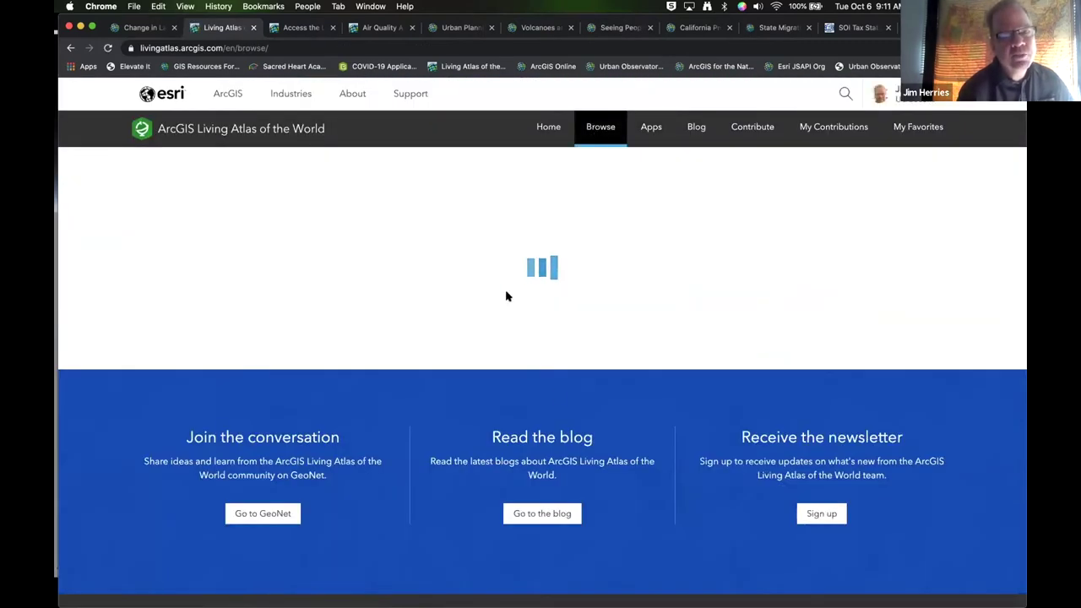
scroll(475, 411, down, 2)
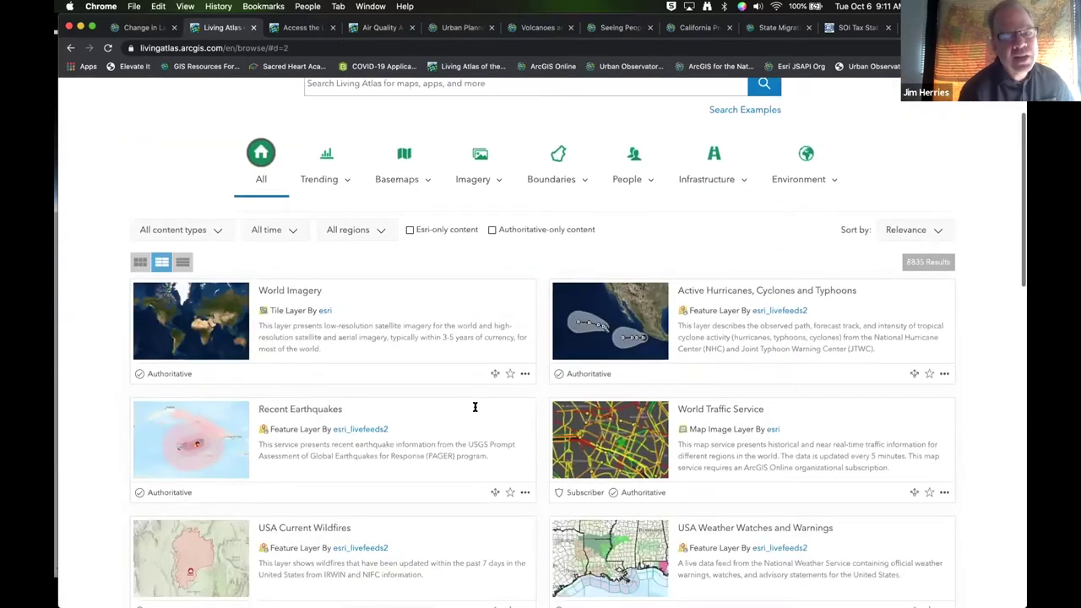
scroll(439, 253, up, 1)
Search Living Atlas for 'hurricanes' and scroll through the 31 results
click(501, 160)
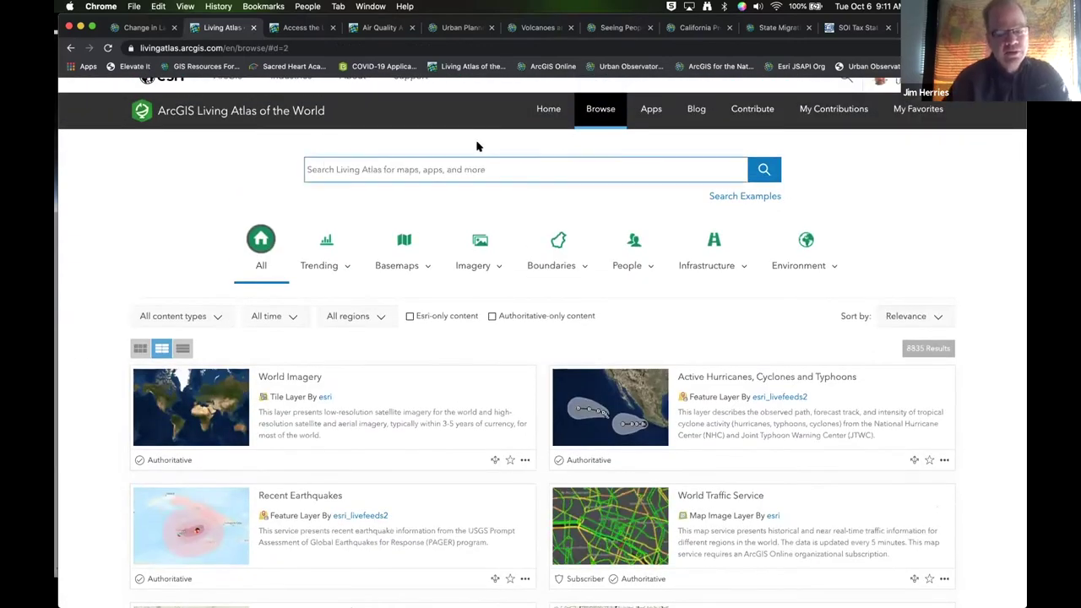
text(hurric)
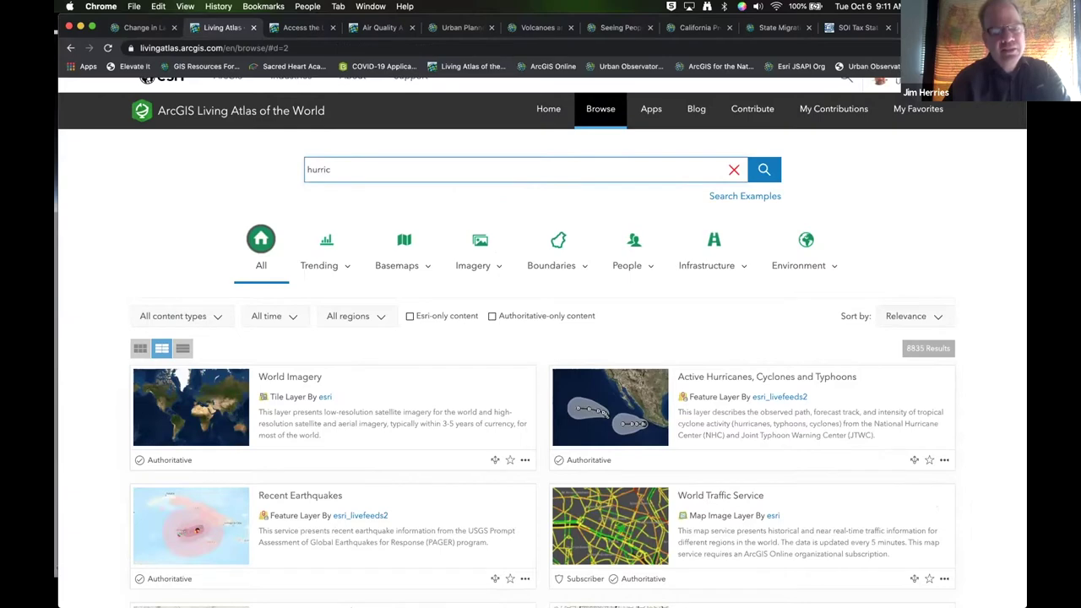
text(anes)
key(Return)
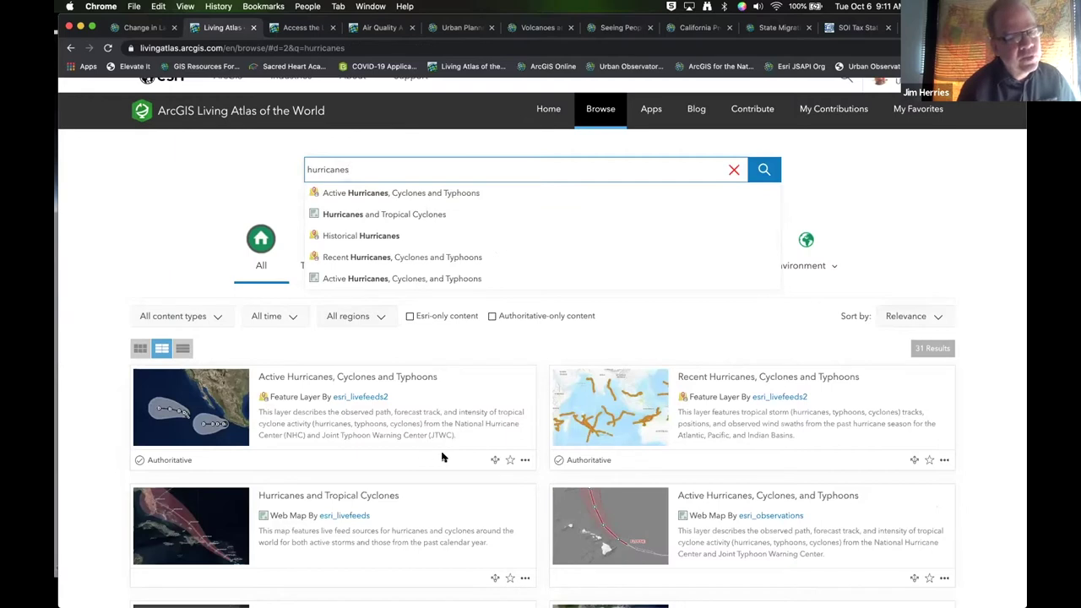
scroll(439, 471, down, 2)
scroll(447, 447, down, 2)
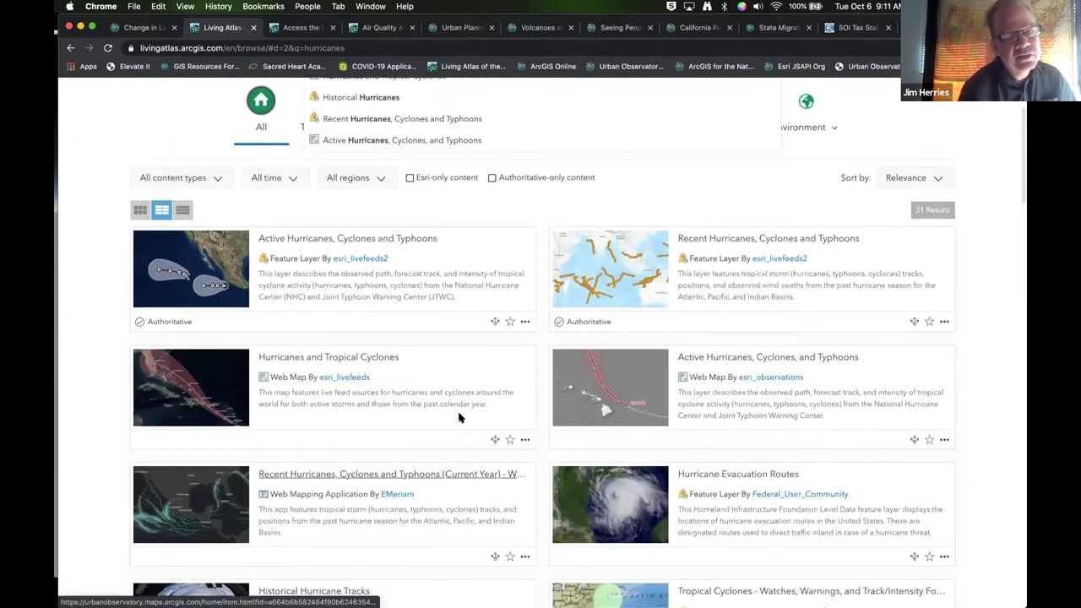
scroll(458, 310, up, 1)
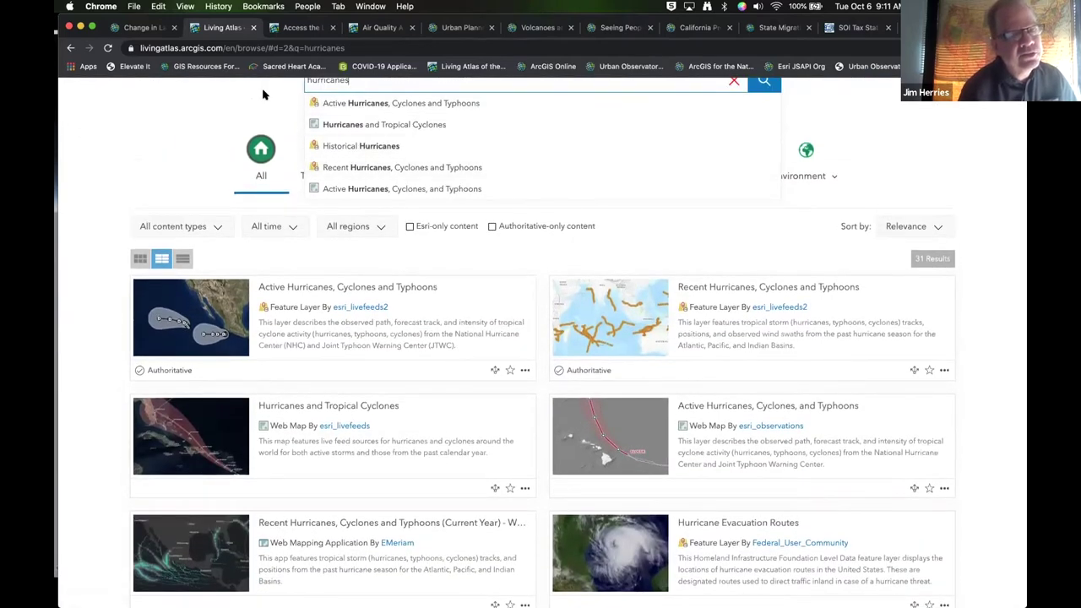
scroll(445, 373, down, 2)
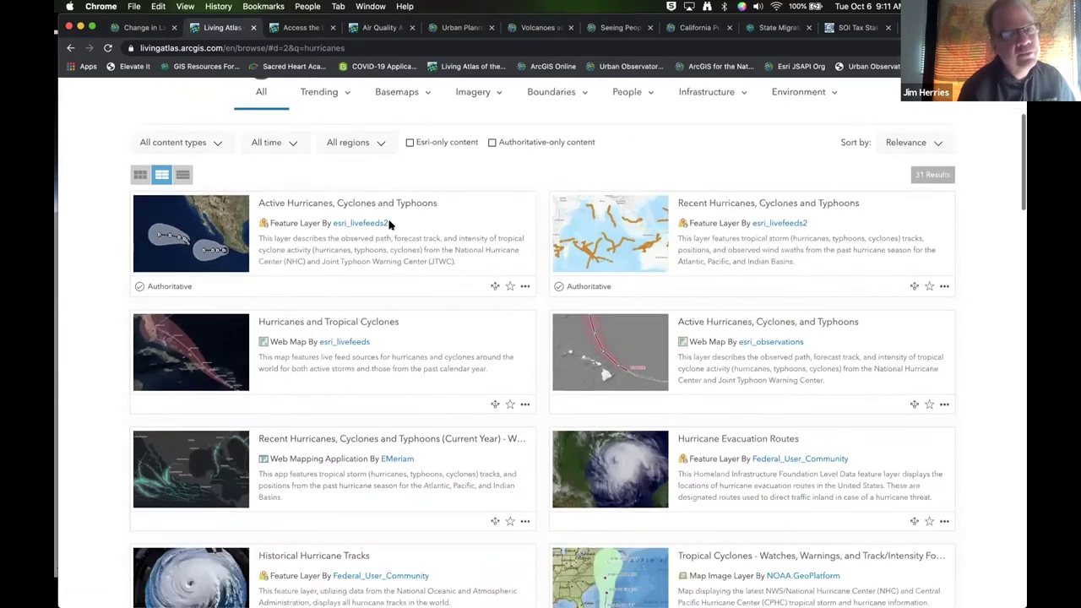
scroll(369, 183, down, 1)
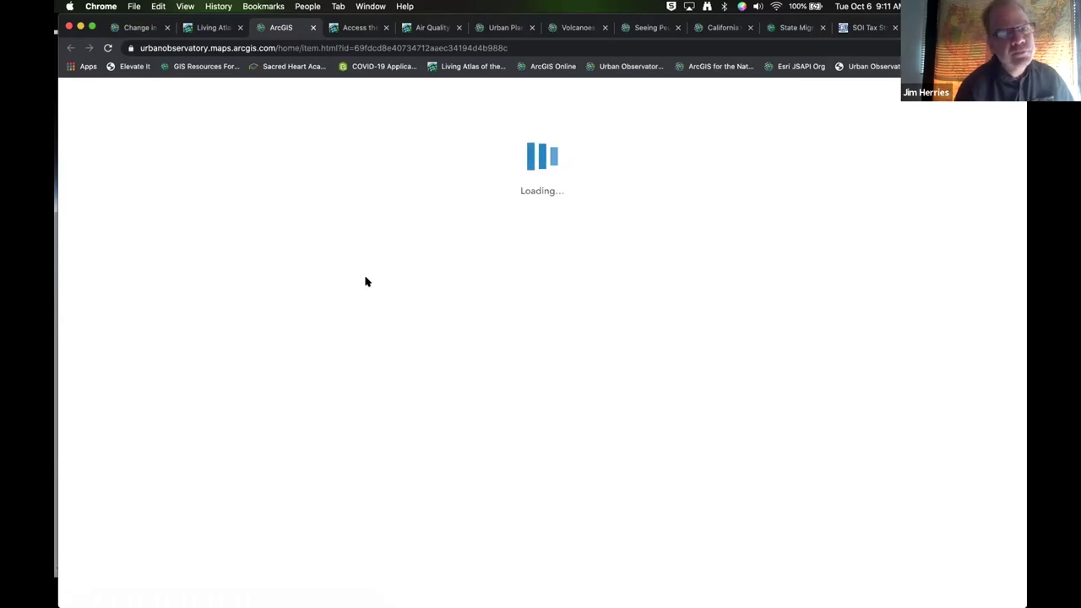
Highlight 'live' in the summary and the sentence naming the data sources
double_click(348, 168)
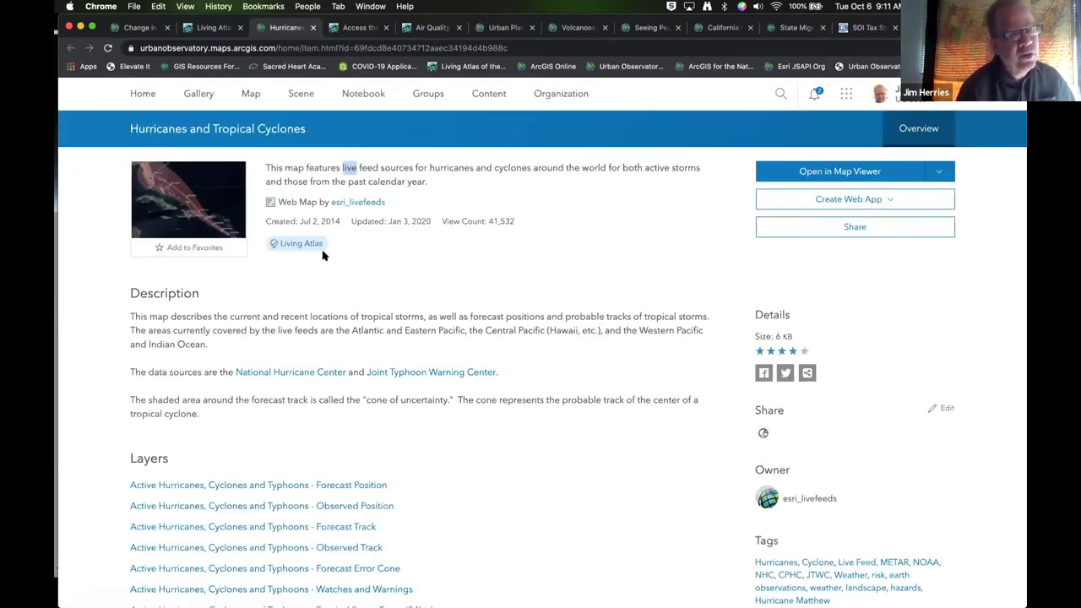
double_click(206, 371)
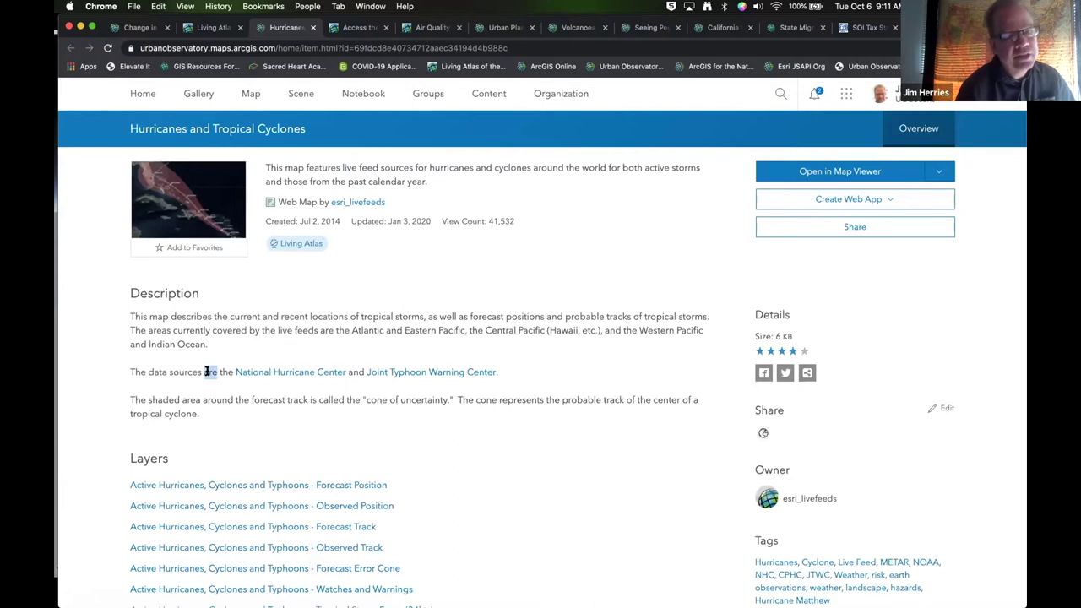
triple_click(206, 372)
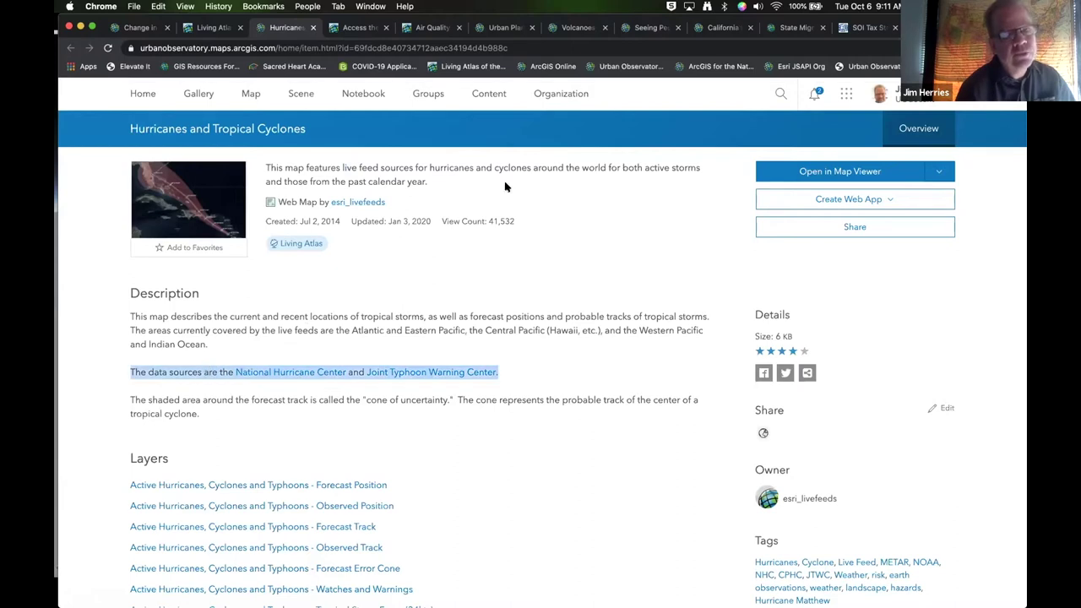
Open the hurricane web map in Map Viewer, then close it and return to the slideshow
click(897, 172)
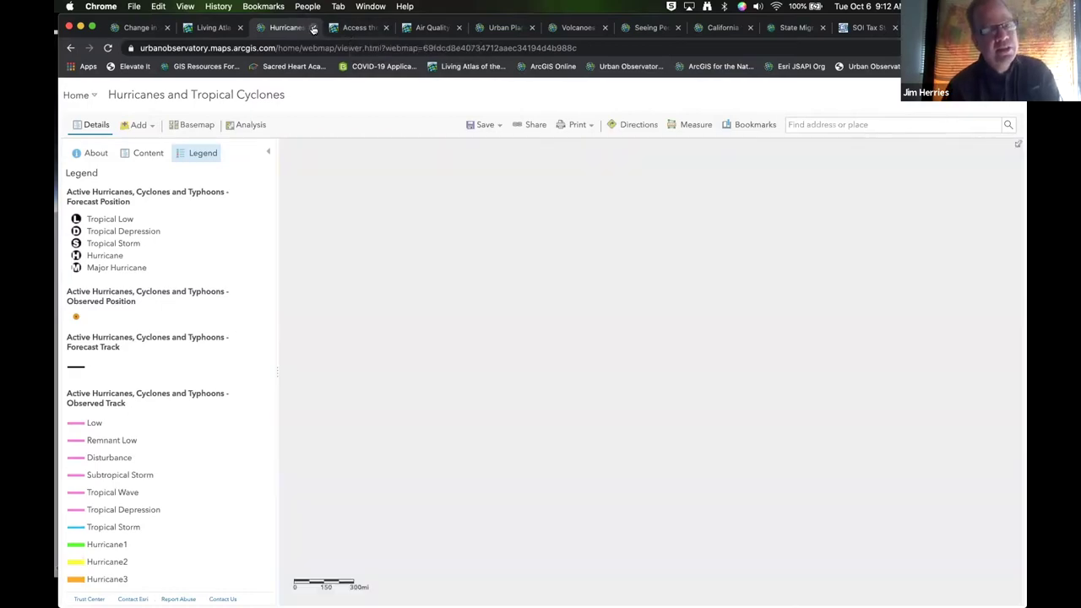
click(313, 28)
key(super+Tab)
key(super+Tab)
key(super+Tab)
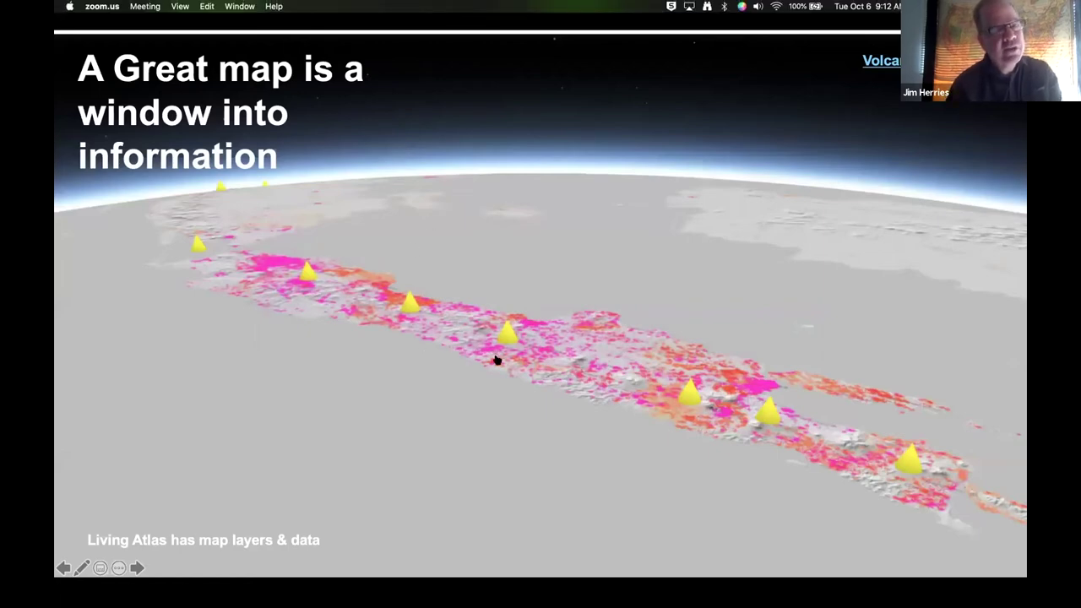
Close the Living Atlas search, blog, air-quality and planning tabs, then start editing the Volcanoes and People scene
key(super+Tab)
key(super+Tab)
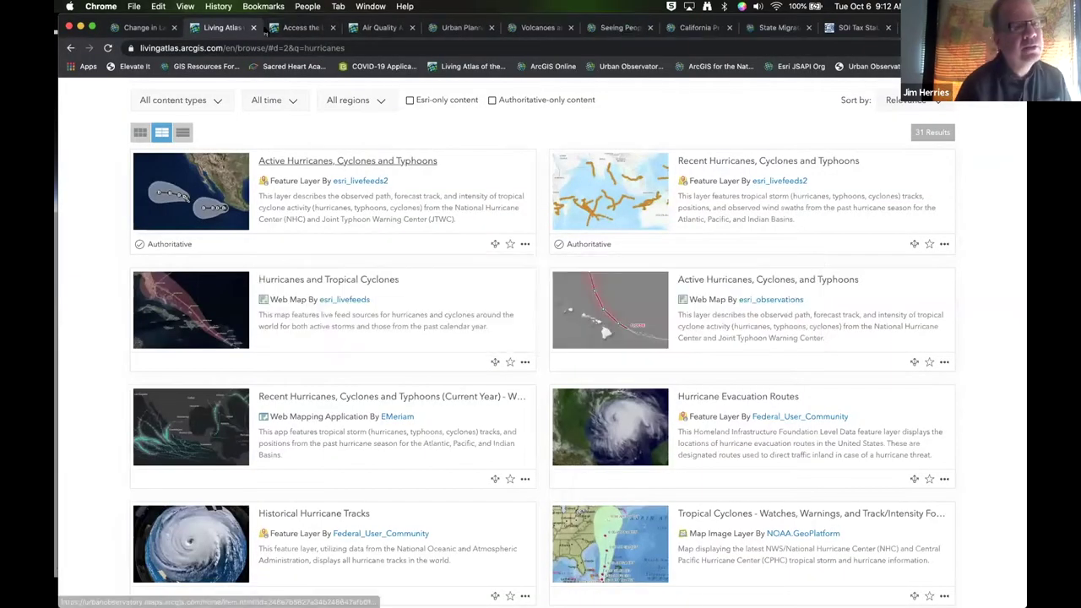
click(253, 28)
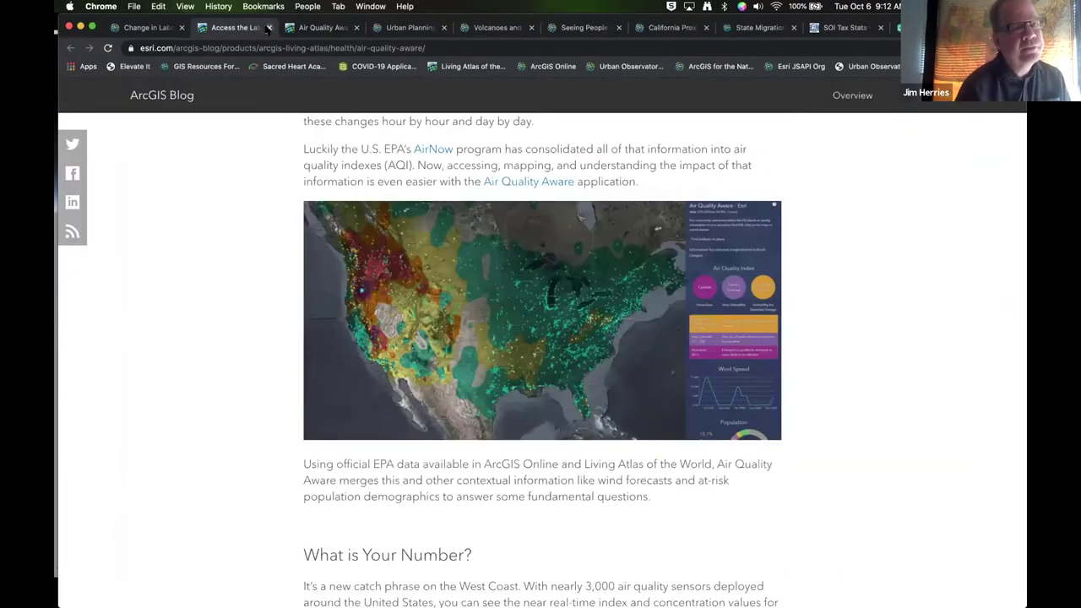
key(ctrl+Tab)
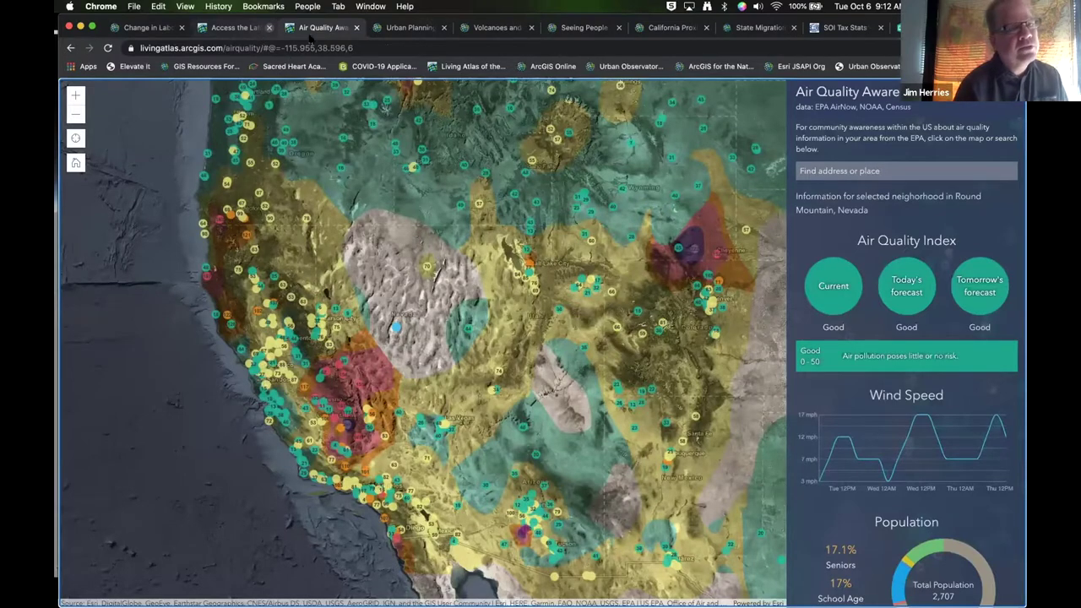
click(269, 27)
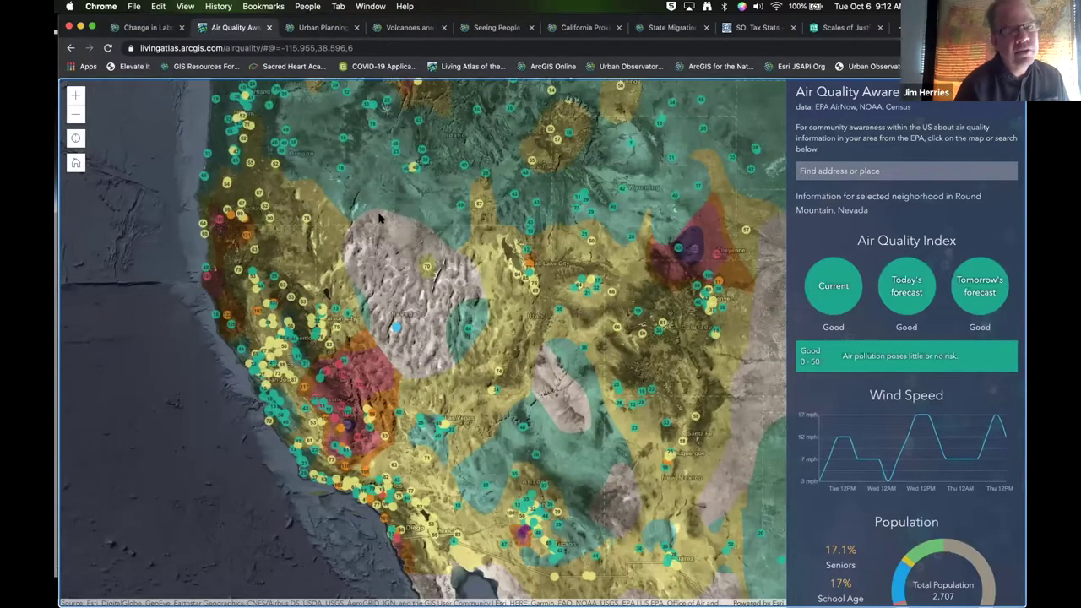
key(ctrl+w)
key(ctrl+w)
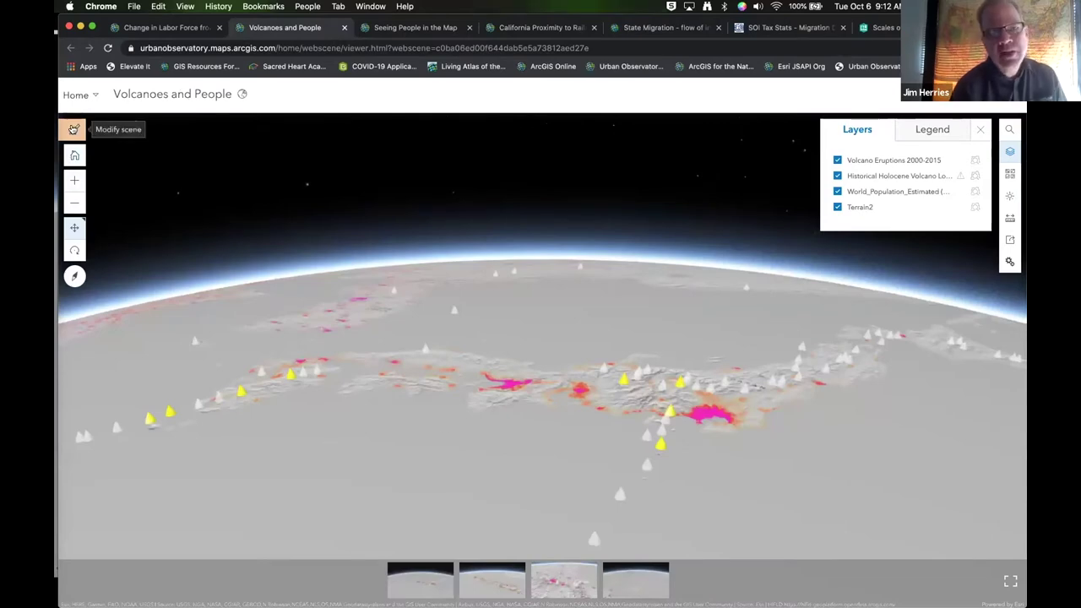
click(74, 129)
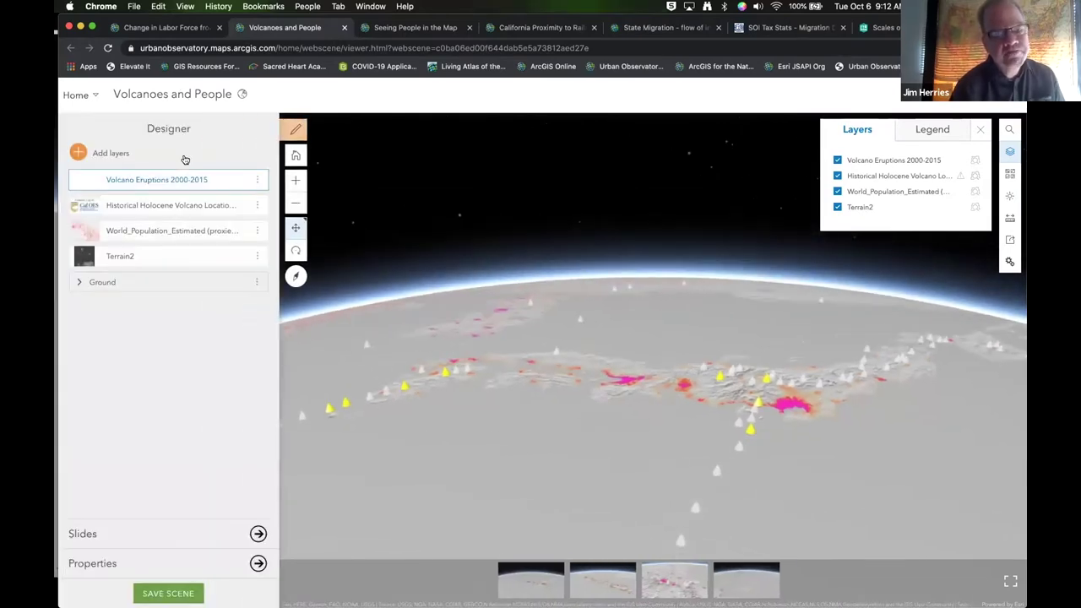
click(107, 153)
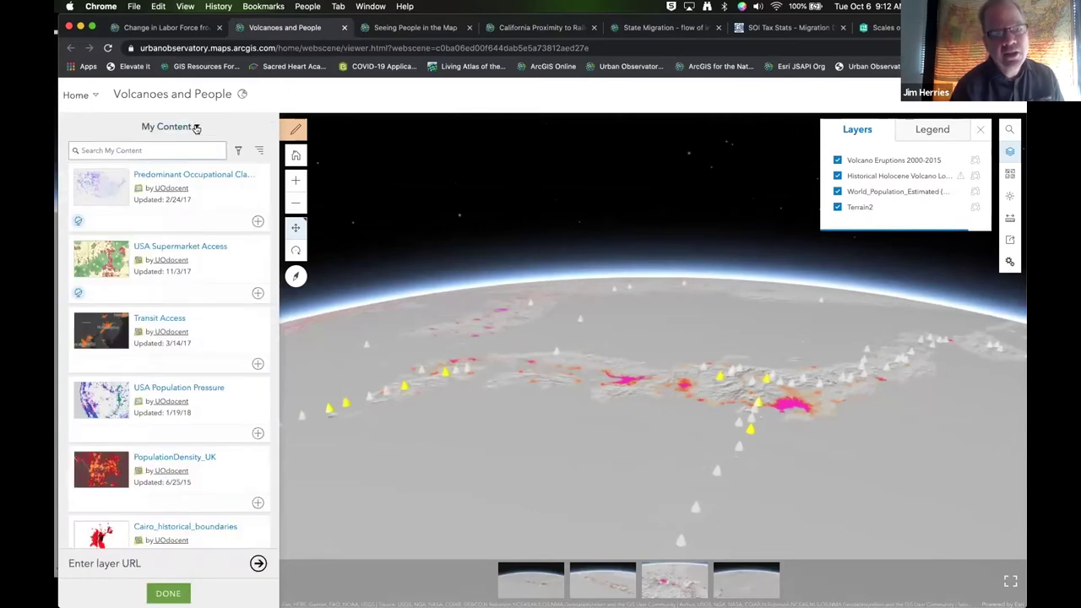
Switch the layer browser's source from My Content to Living Atlas
click(197, 128)
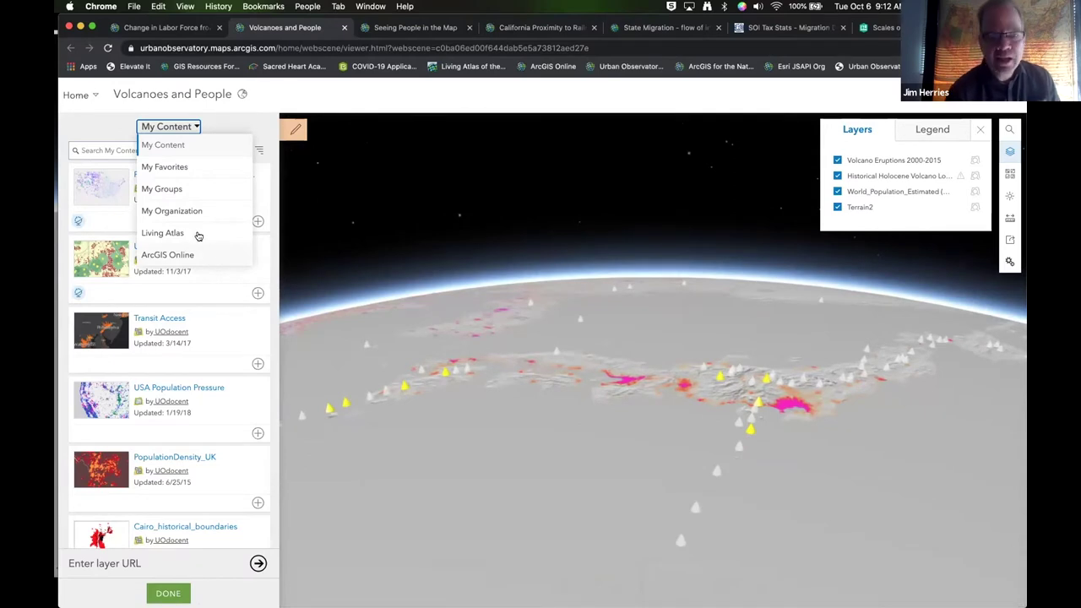
click(197, 234)
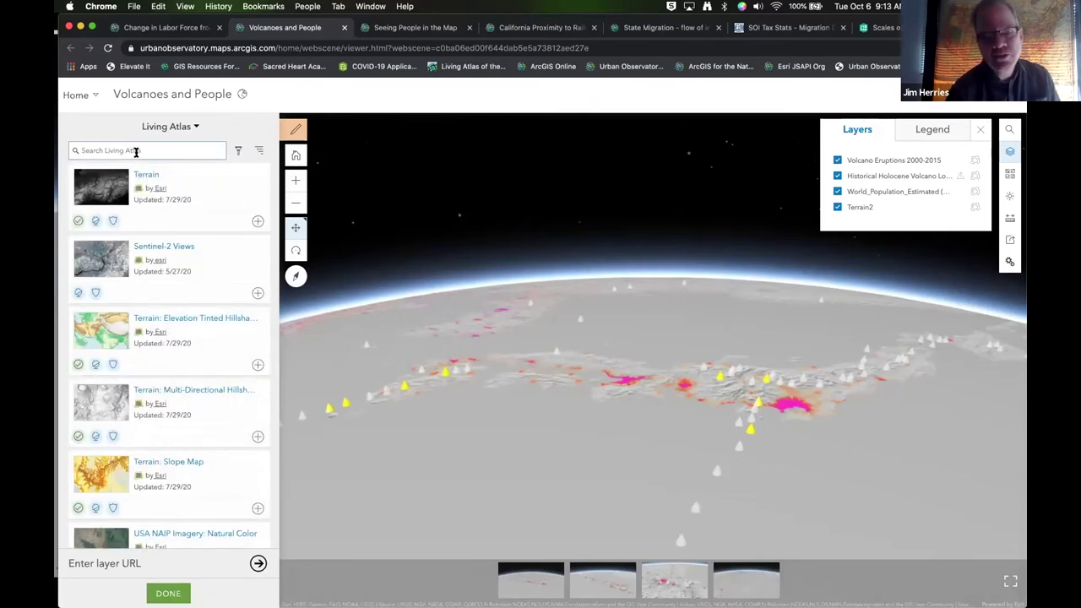
click(136, 150)
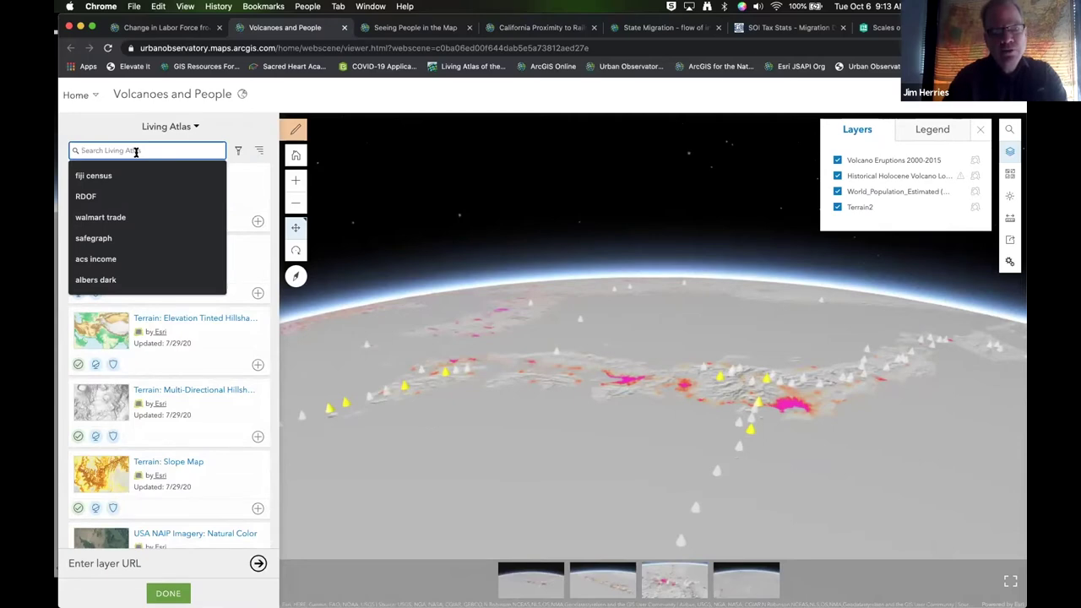
Search Living Atlas for 'population' and add World Population Density Estimate to the scene
text(population)
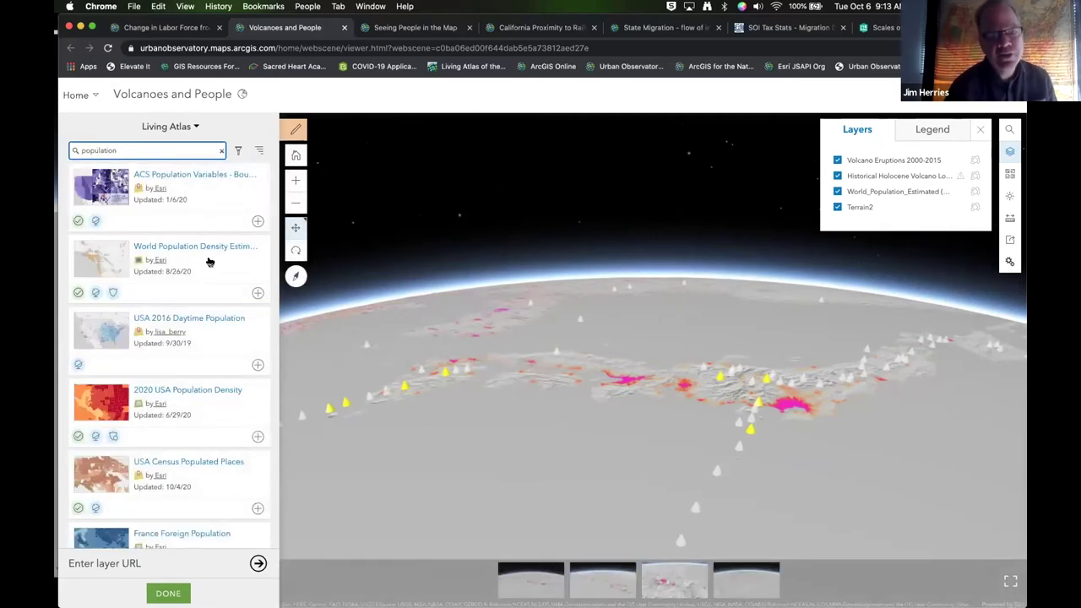
scroll(209, 261, down, 5)
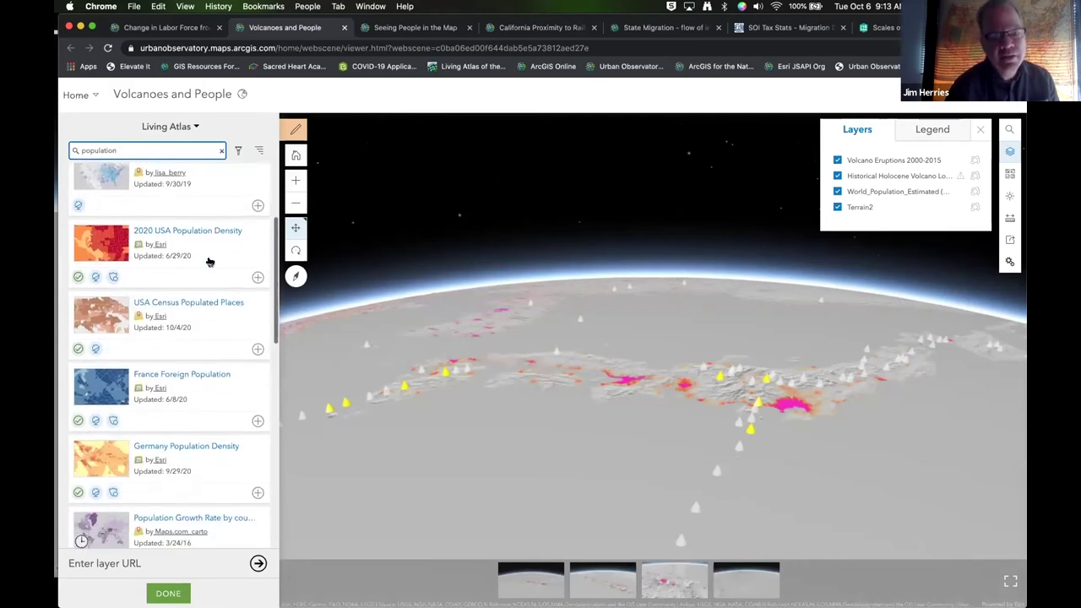
scroll(209, 262, down, 5)
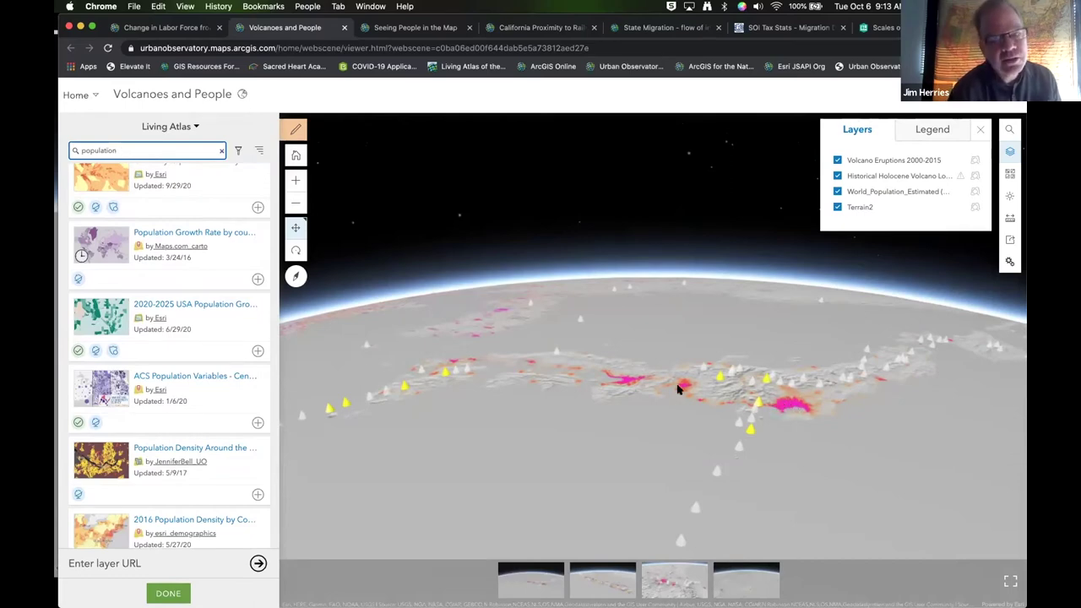
scroll(93, 249, up, 5)
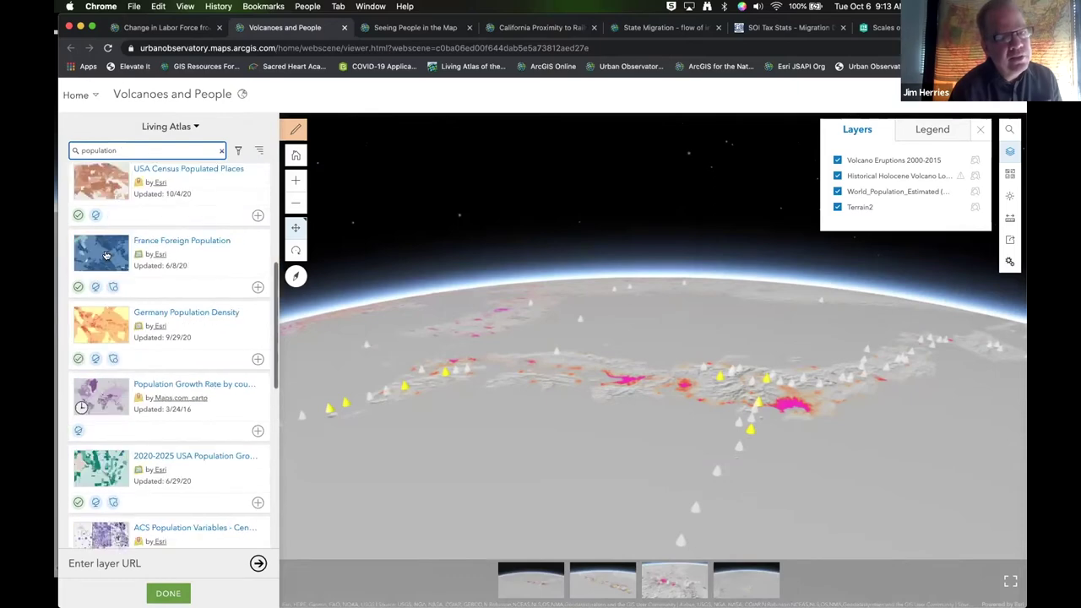
scroll(105, 255, up, 3)
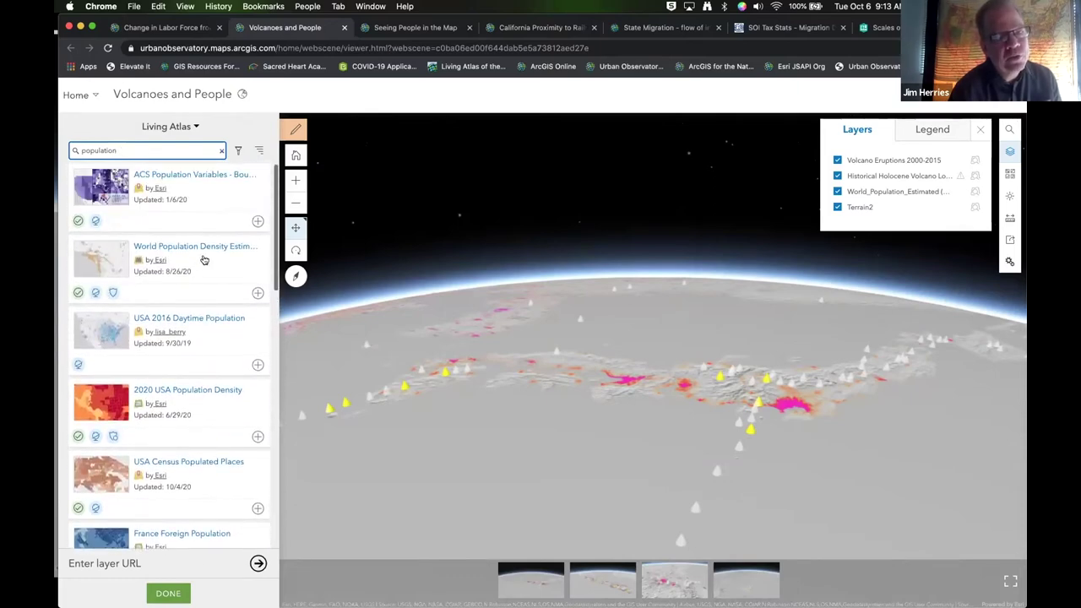
click(258, 293)
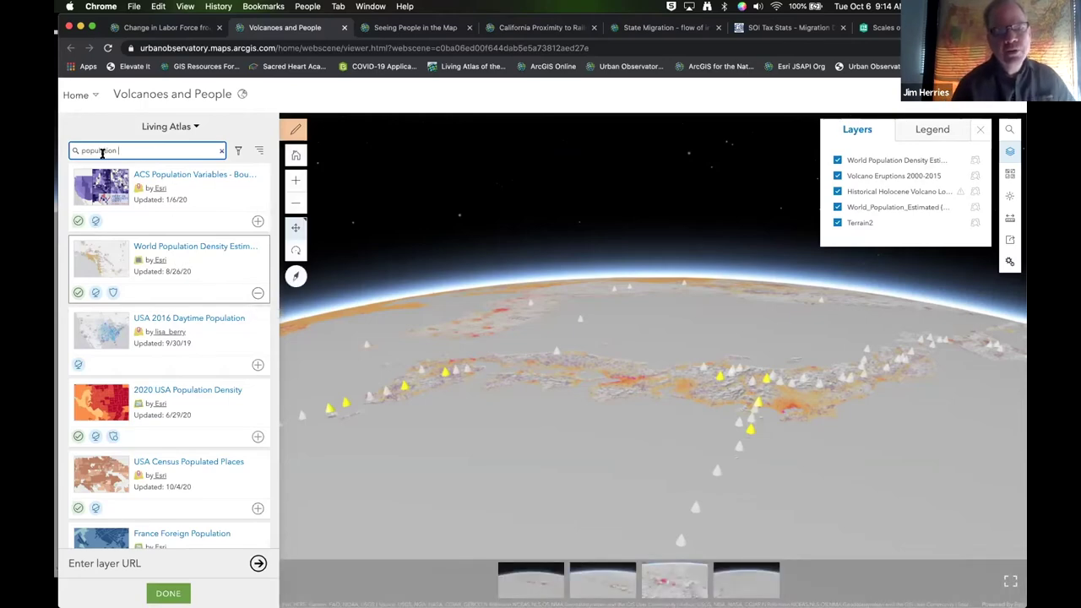
Search Living Atlas for 'volcano', review Significant Global Volcanic Eruptions, and add it to the scene
key(BackSpace)
key(BackSpace)
key(BackSpace)
key(BackSpace)
key(BackSpace)
key(BackSpace)
key(BackSpace)
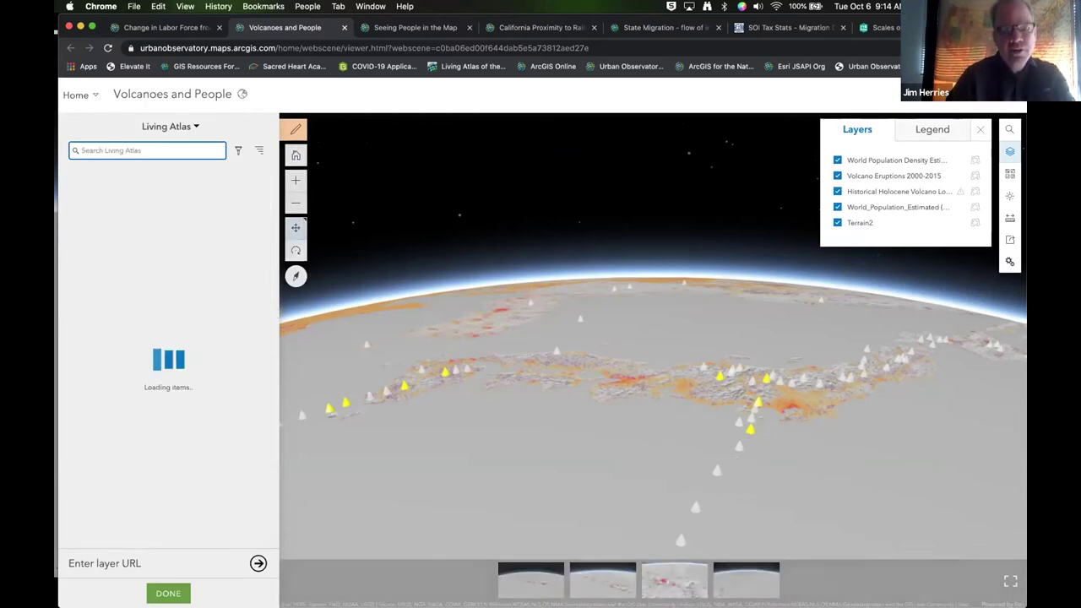
text(volcan)
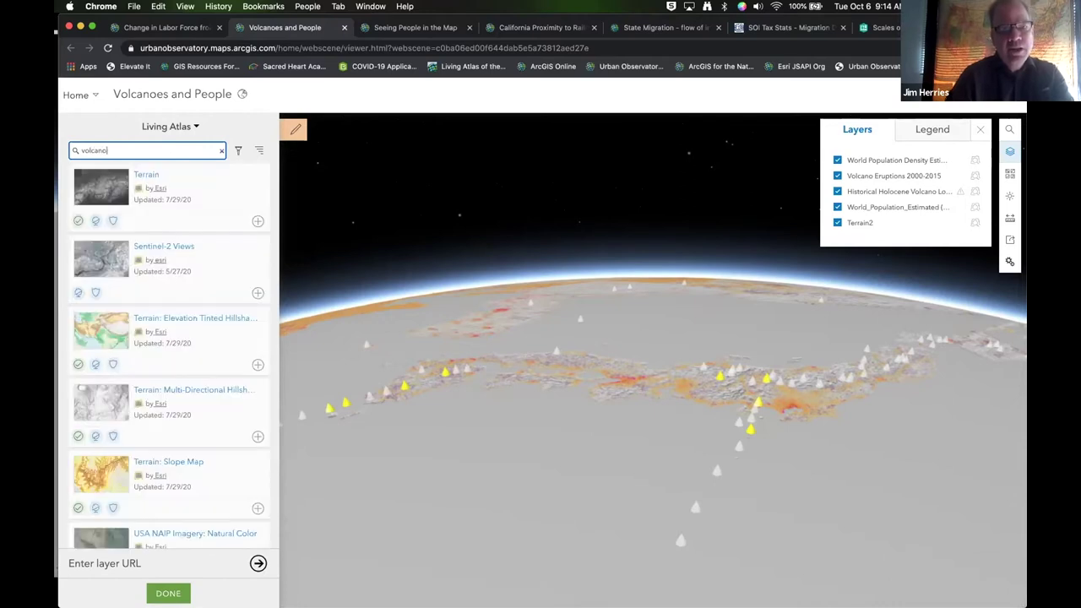
text(o)
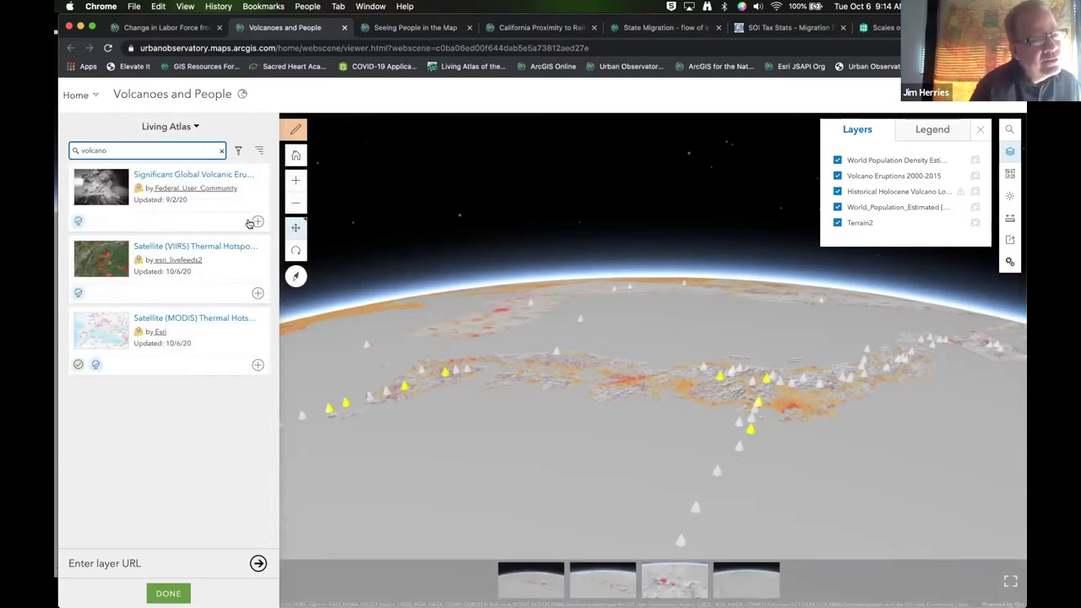
click(186, 177)
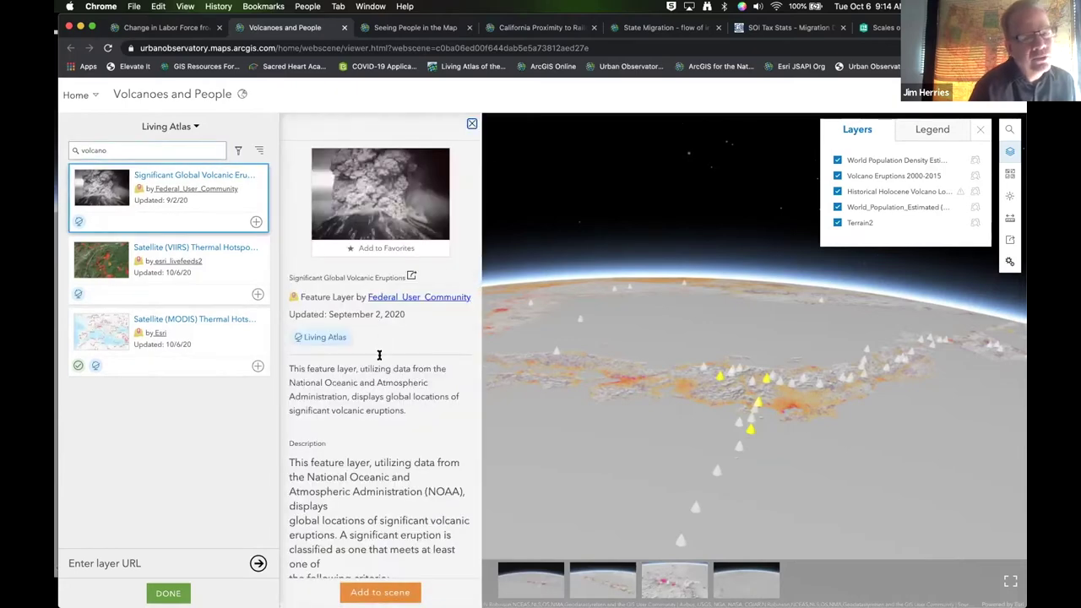
scroll(374, 390, down, 3)
scroll(375, 390, down, 10)
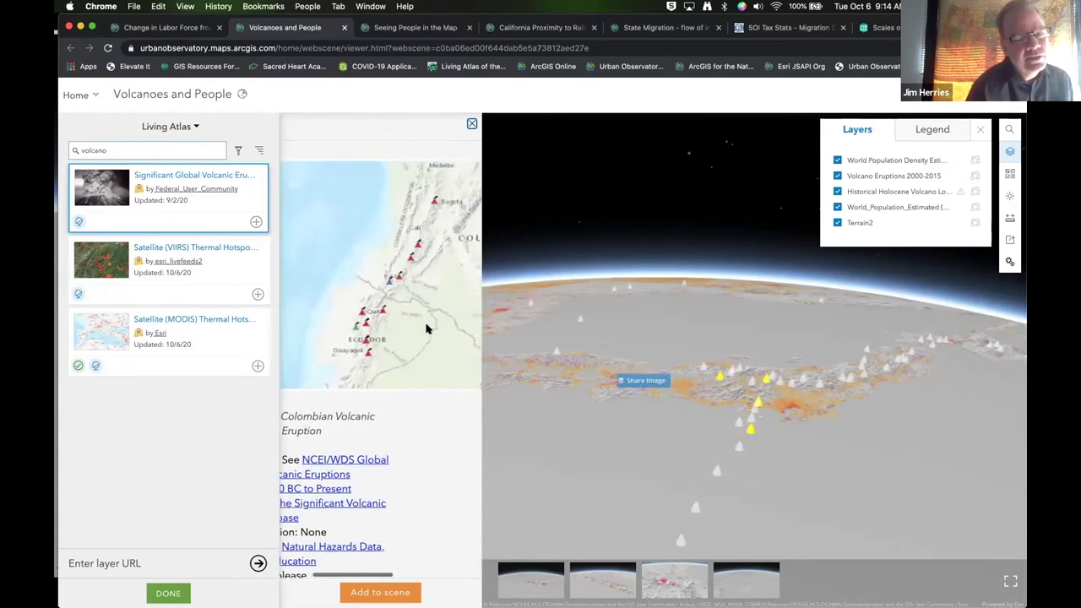
scroll(424, 328, down, 6)
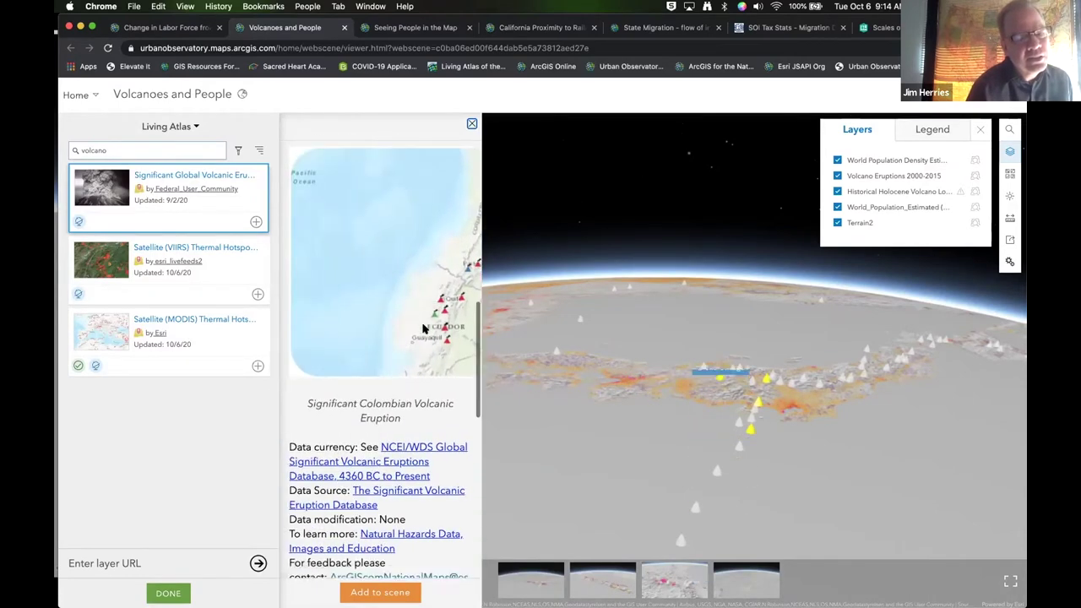
scroll(424, 329, up, 10)
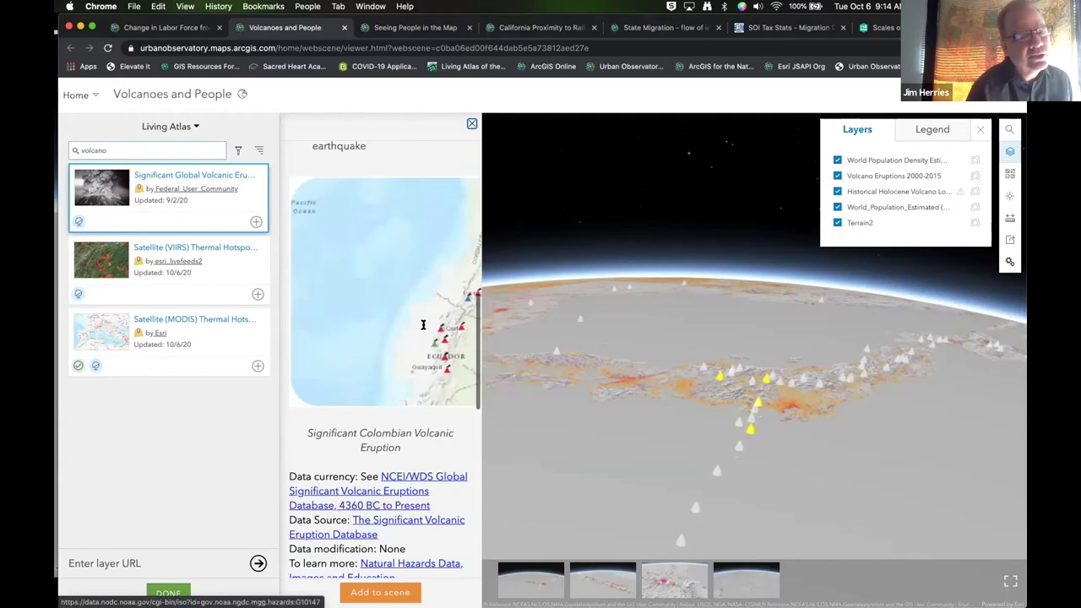
click(258, 222)
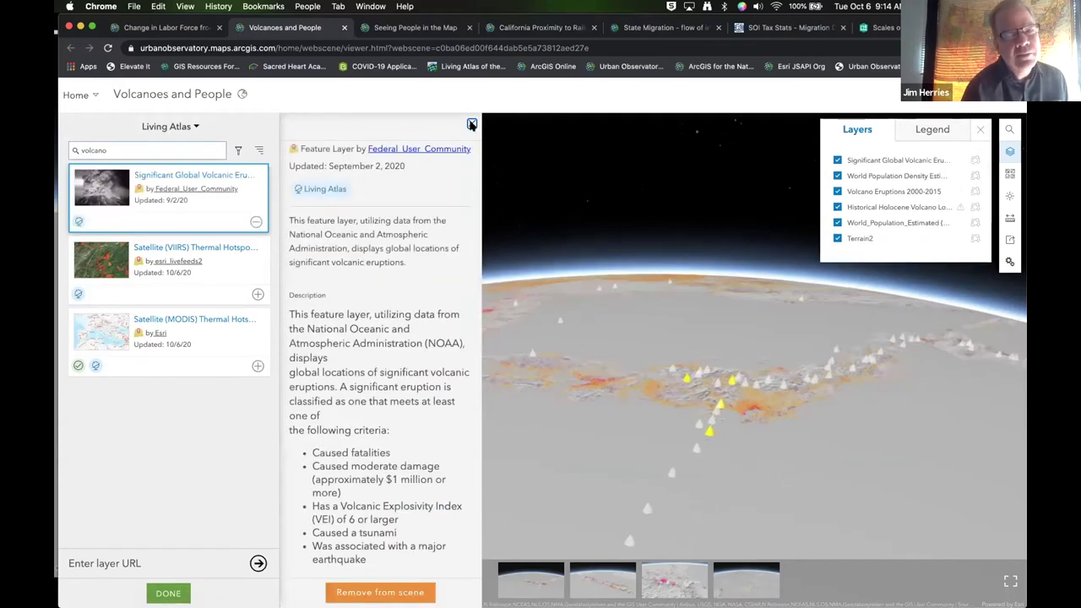
click(472, 124)
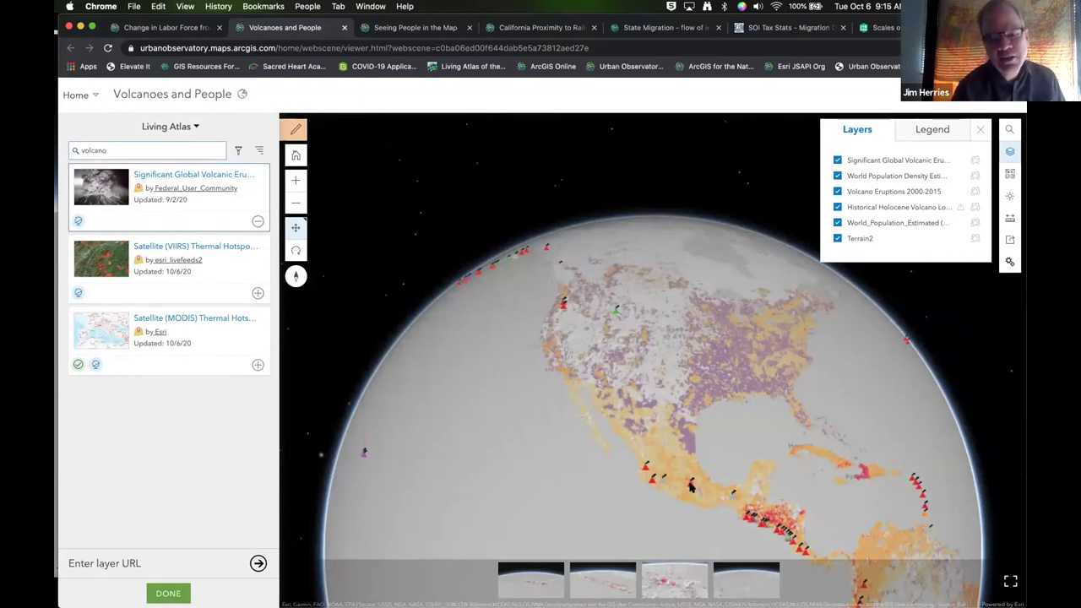
Open the popup for the 1996 Popocatepetl Stratovolcano eruption in Mexico and select its description
click(690, 483)
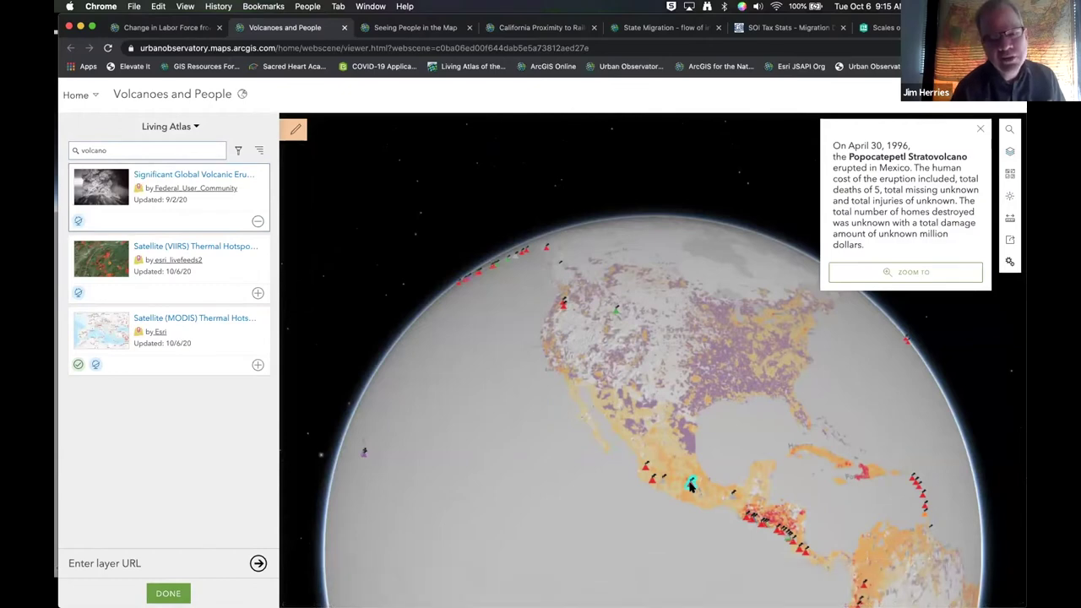
triple_click(870, 143)
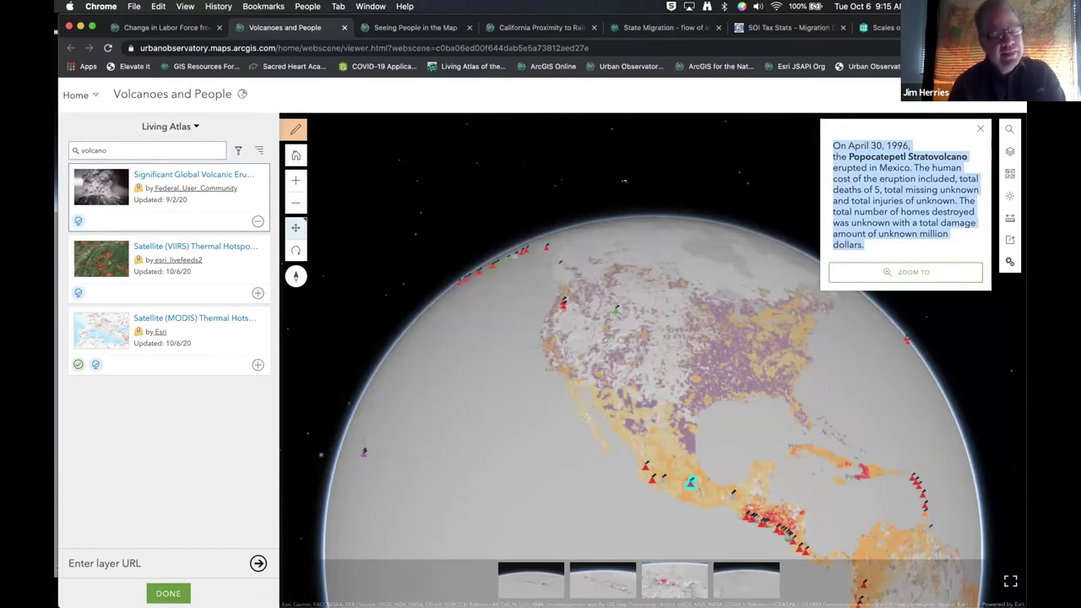
key(super+Tab)
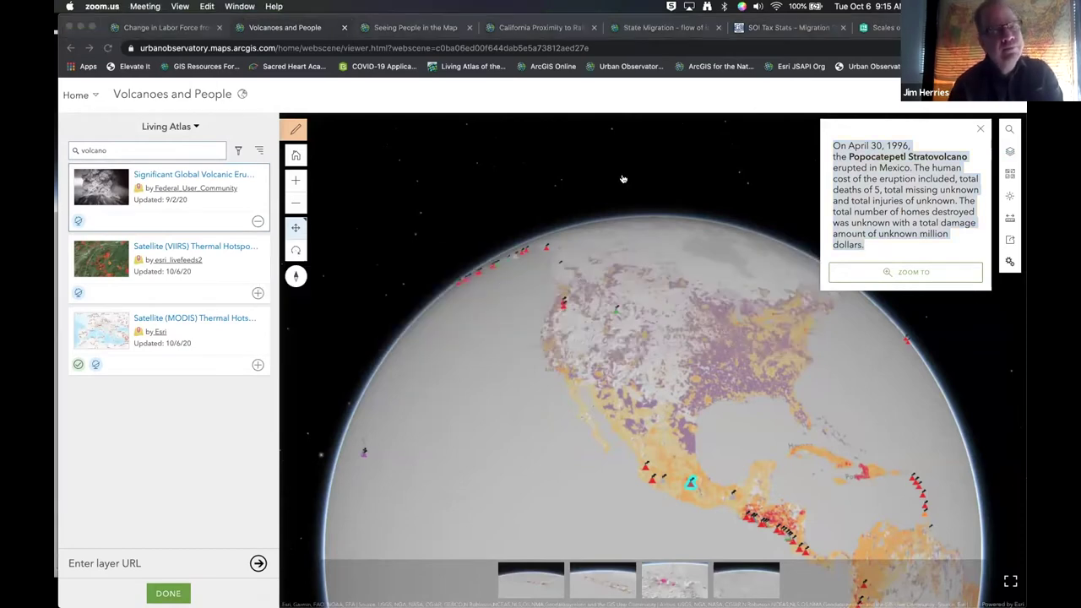
Return to the full-screen slideshow and advance to the Chicago population density slide
key(super+Tab)
key(super+Tab)
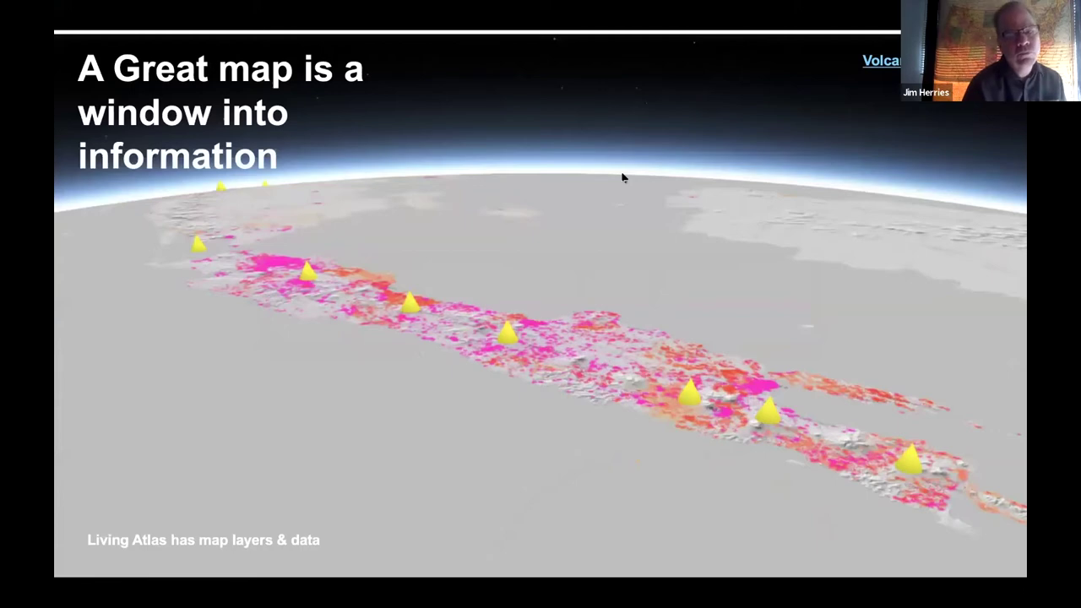
key(Right)
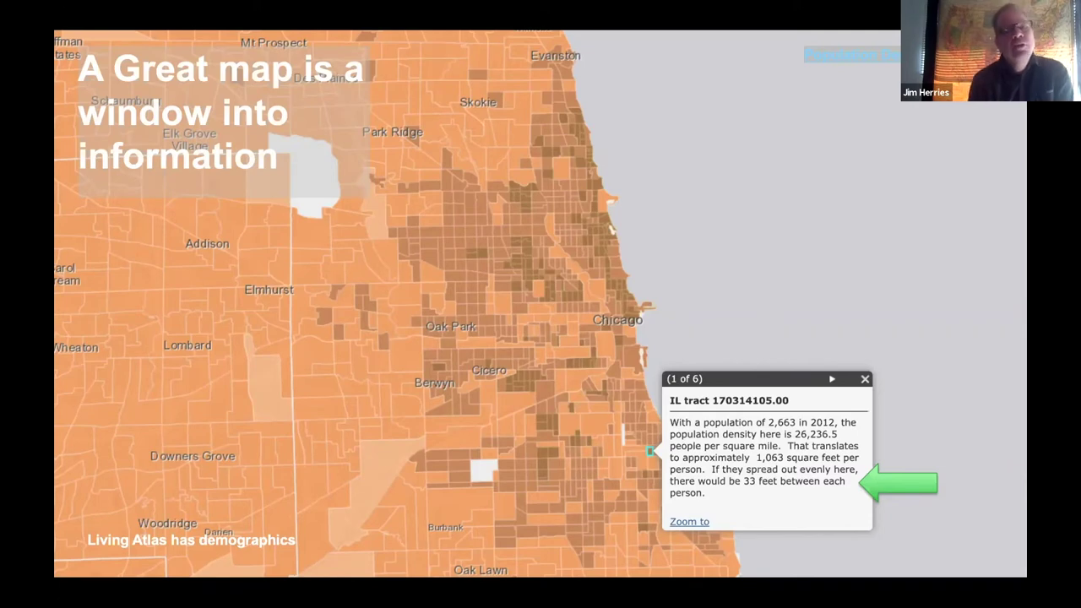
Advance the shared slideshow to the next slide
key(Right)
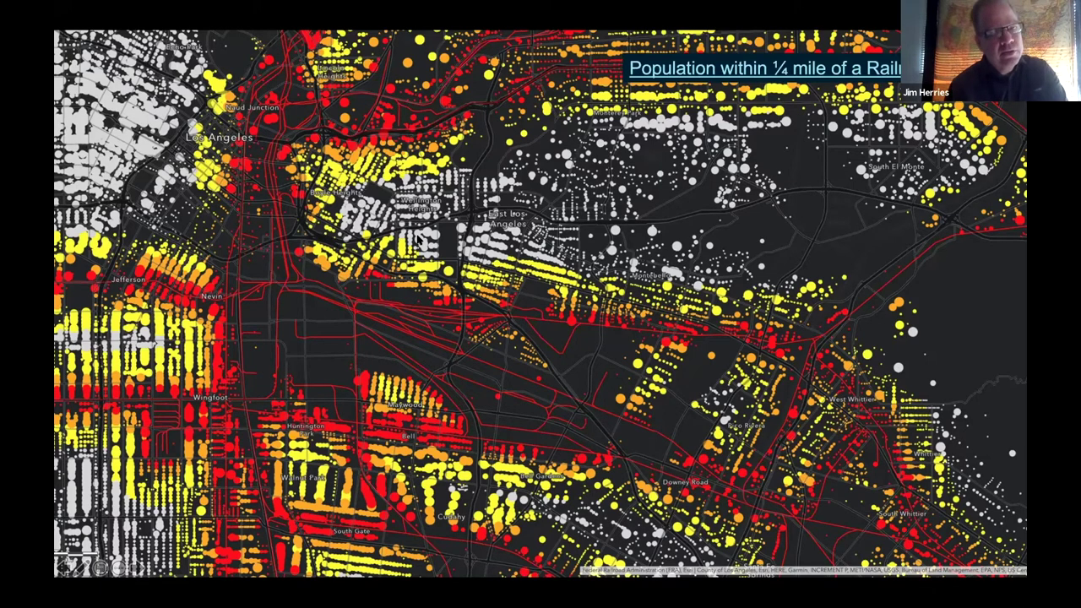
Leave the slideshow and return to the browser showing the Volcanoes and People scene
key(super+Tab)
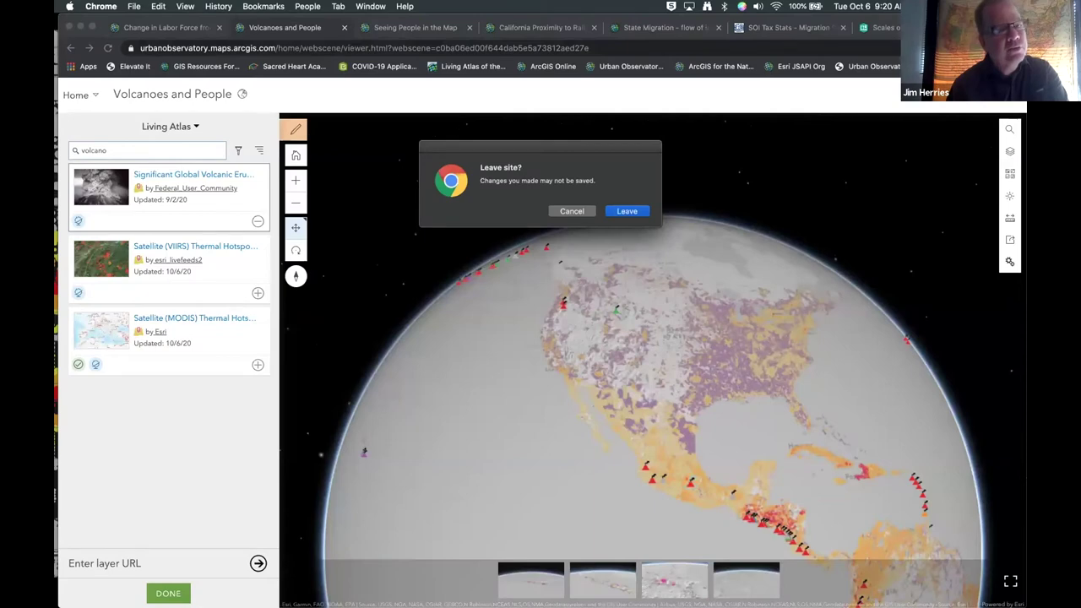
Discard the unsaved volcano scene, close extra tabs, and list the California Proximity to Railroads map's layers
key(Return)
key(super+w)
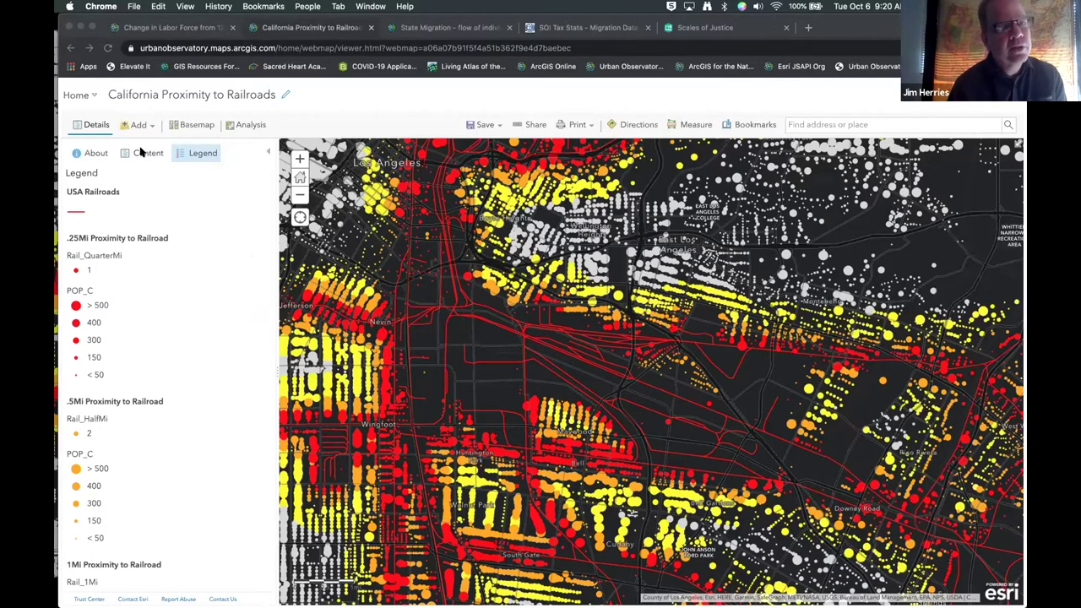
click(140, 151)
click(138, 155)
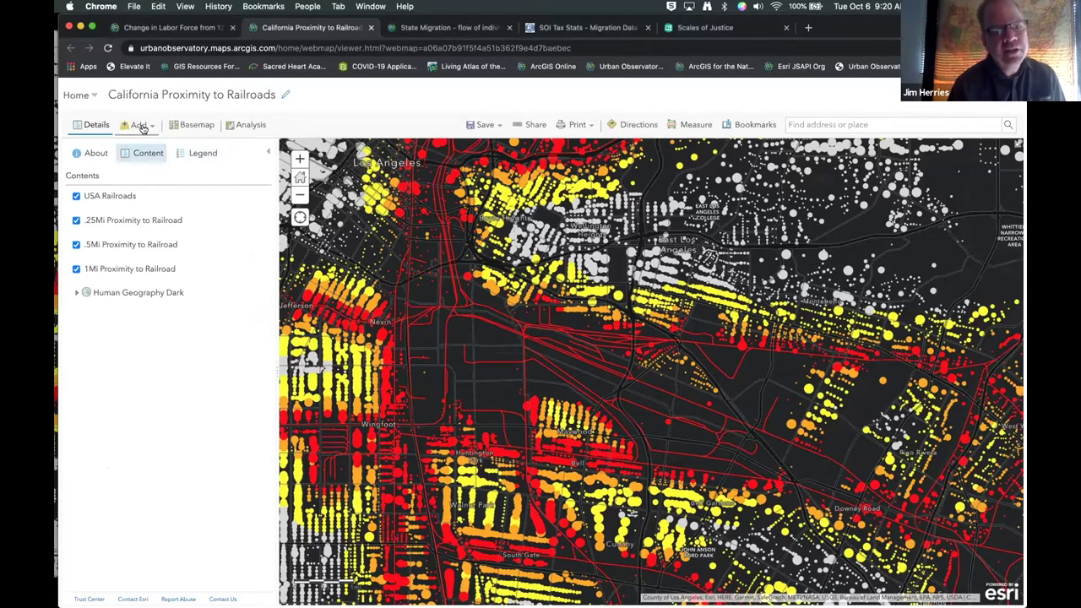
click(140, 126)
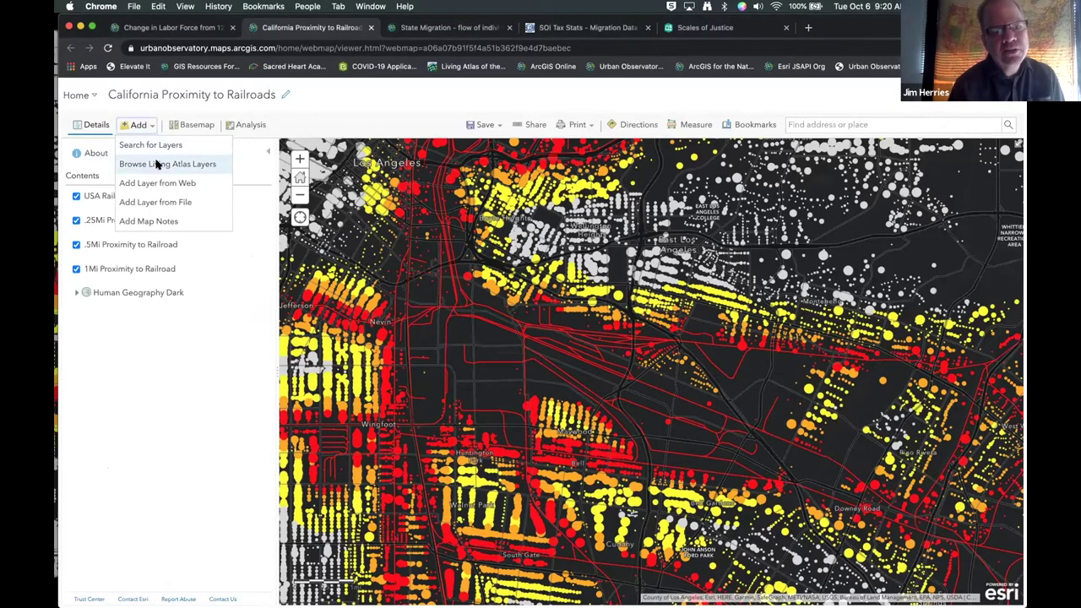
Add the U.S. Census Blocks layer from a Living Atlas 'census blocks' search and adjust the zoom
click(157, 165)
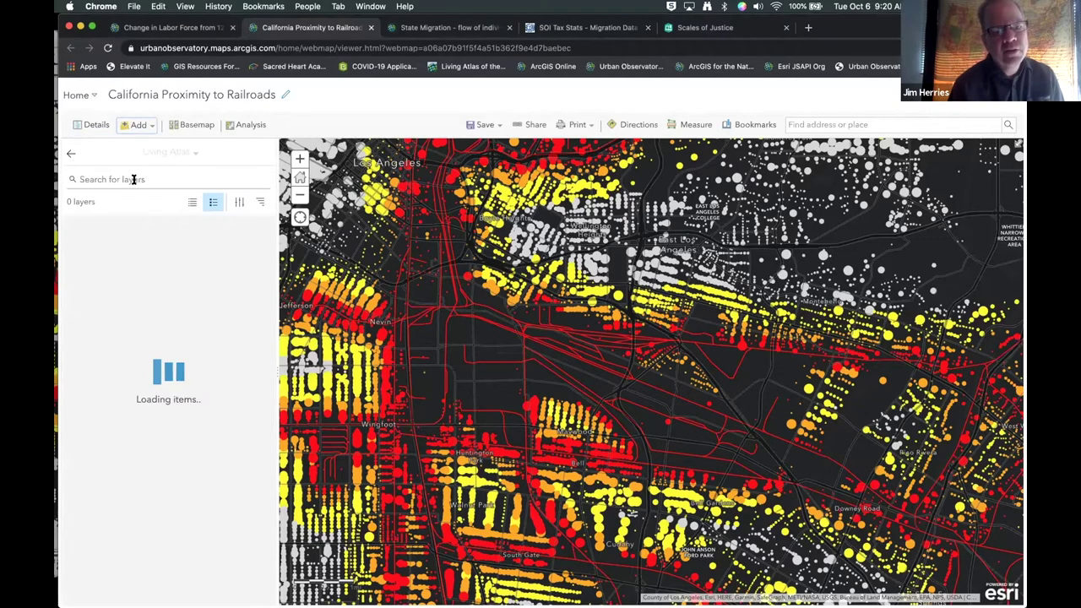
click(134, 179)
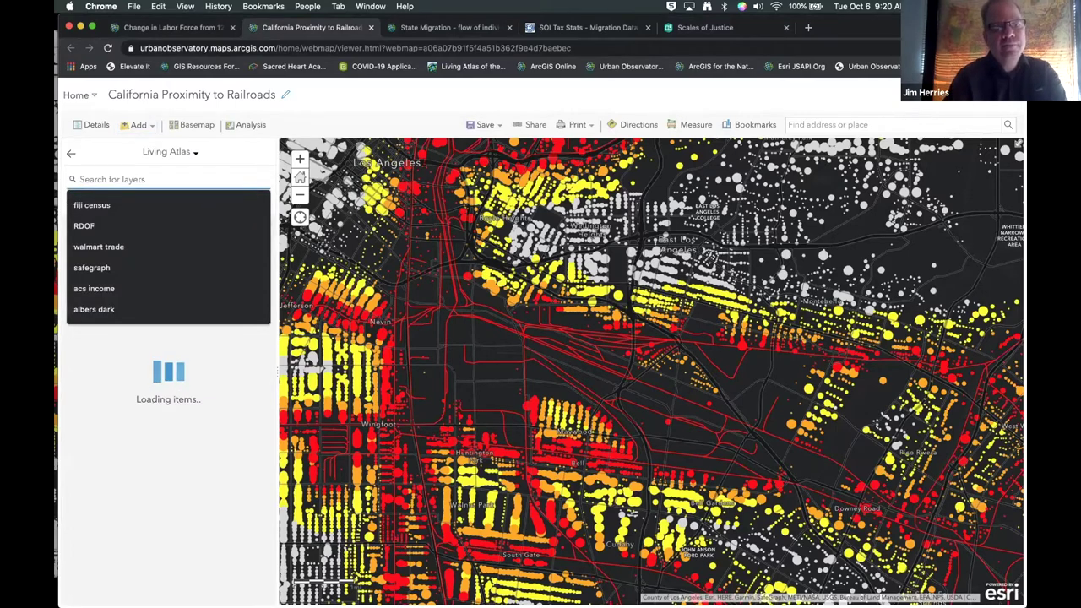
text(census blocks)
key(Return)
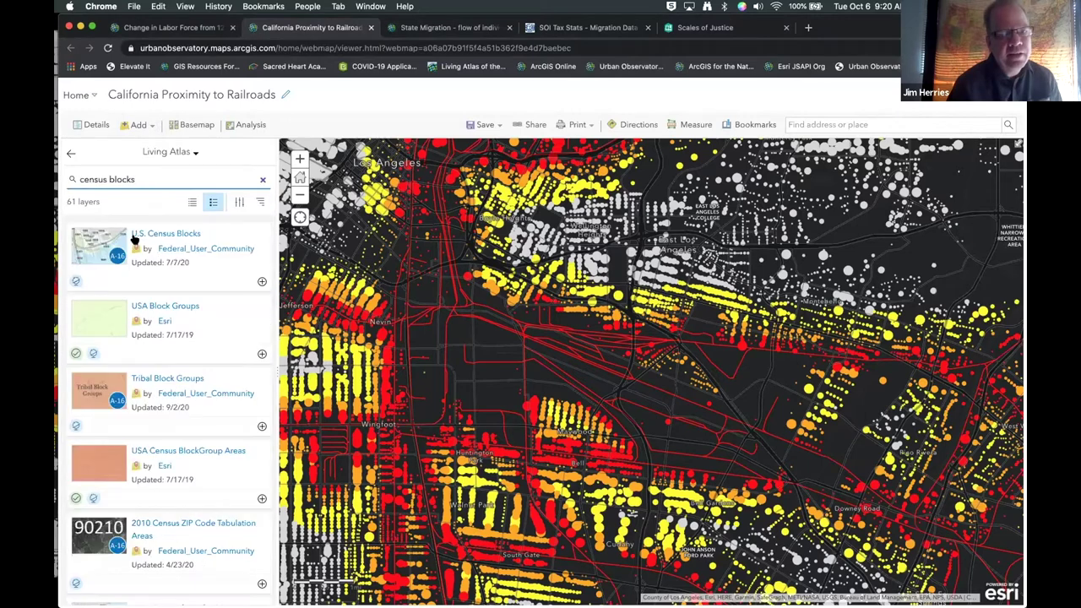
click(261, 281)
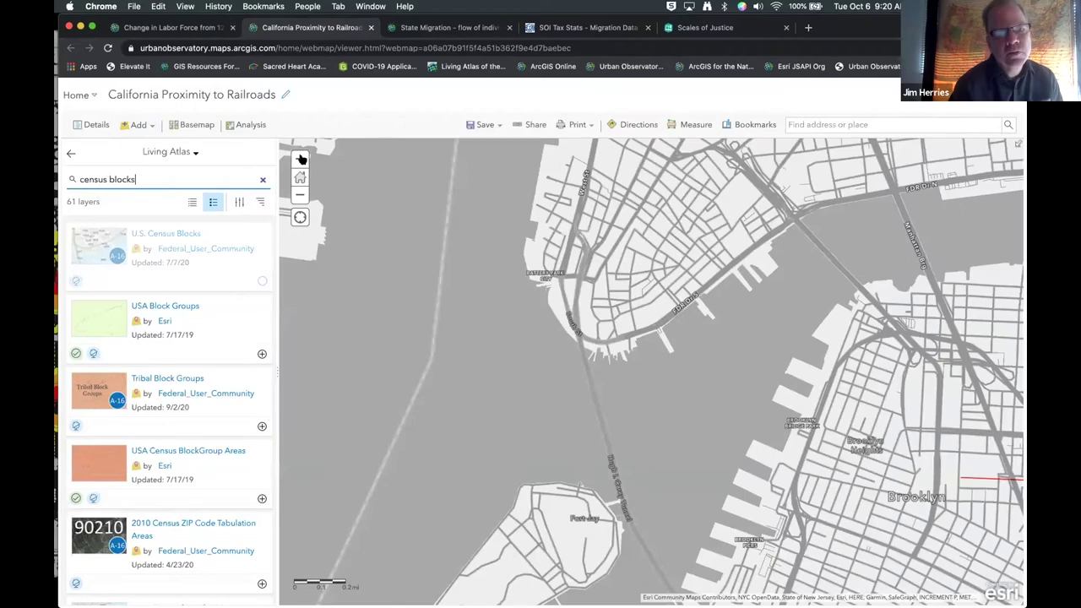
click(300, 175)
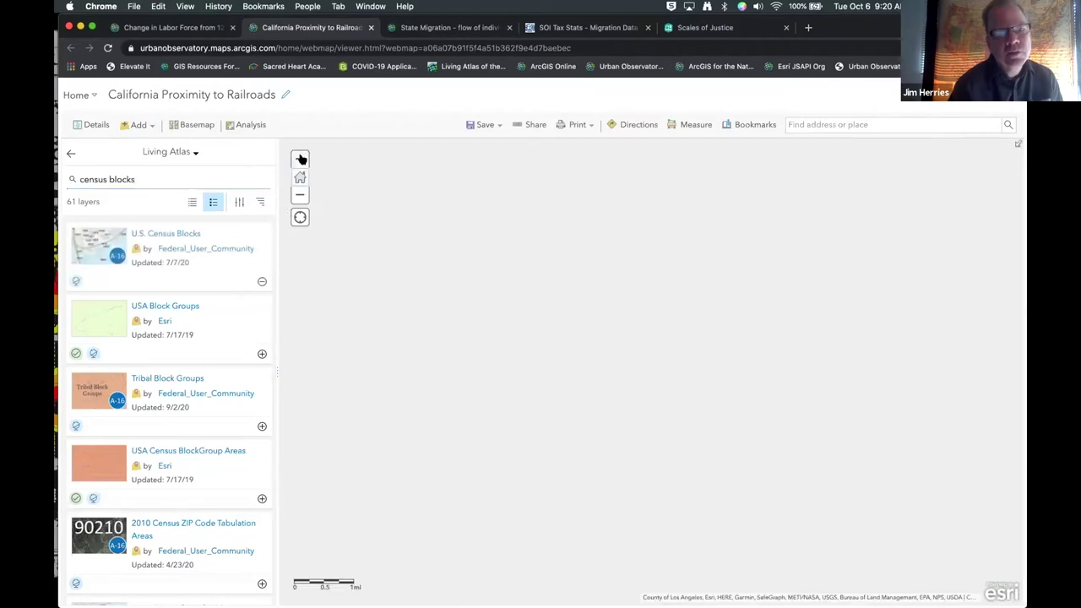
click(301, 159)
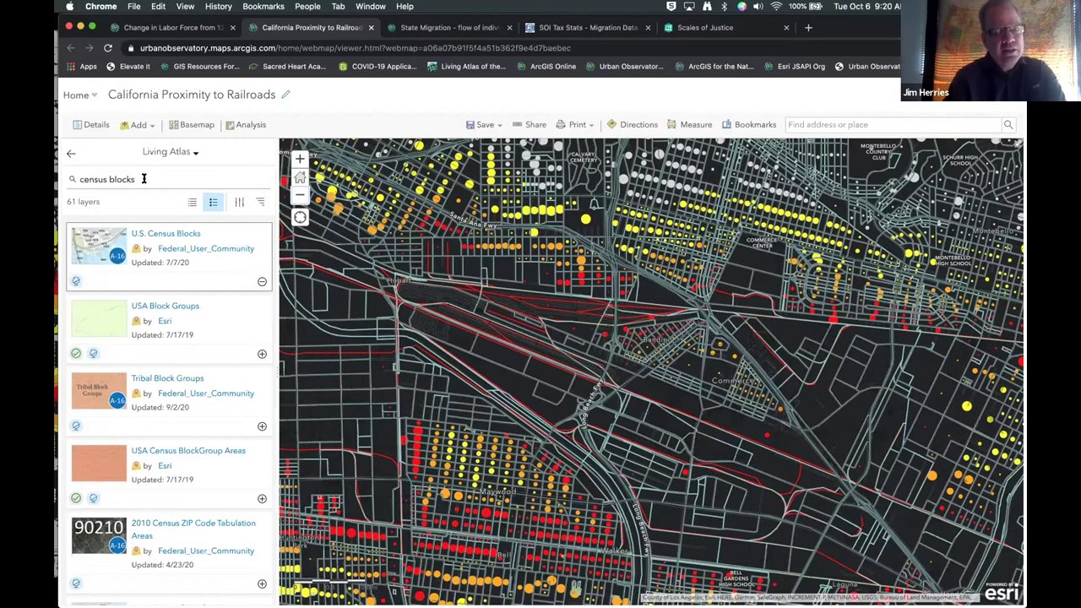
Search 'broadband', add Broadband Characteristics by Census Block, and return to the default extent
triple_click(144, 179)
text(bro)
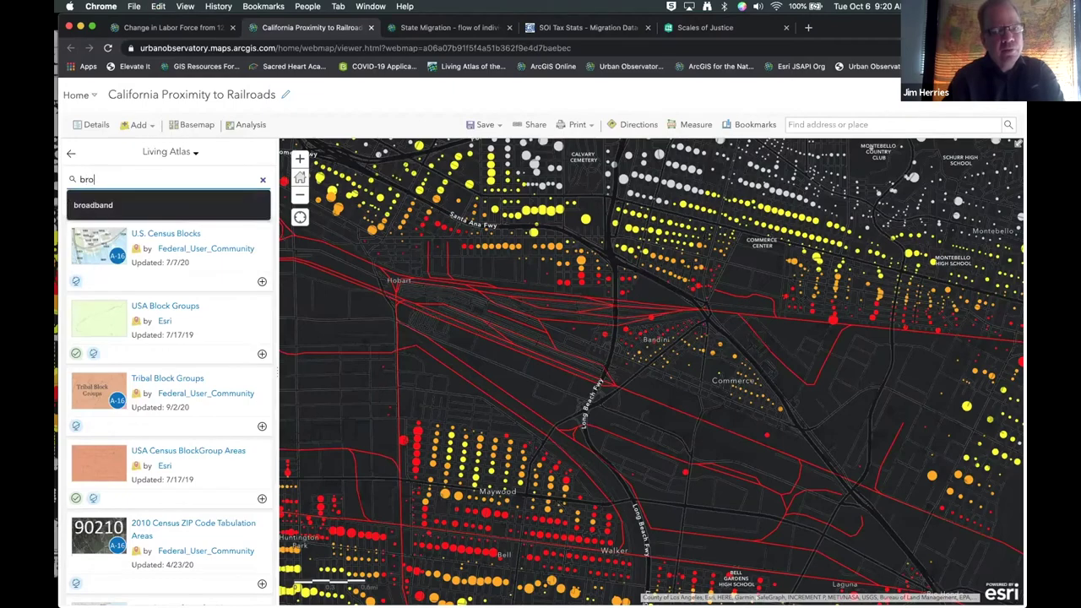
text(adband)
key(Return)
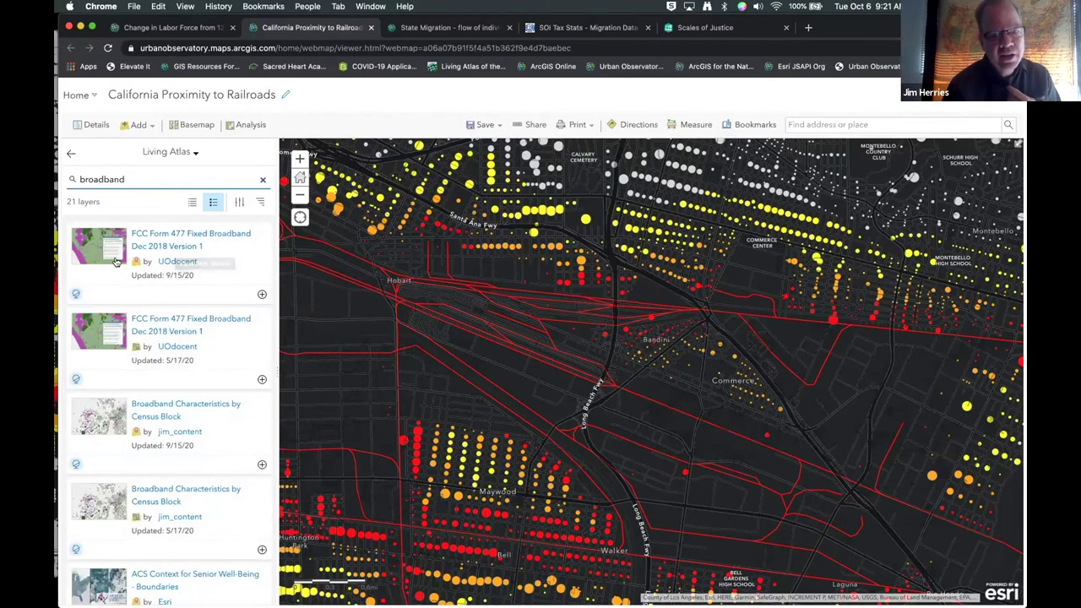
click(263, 465)
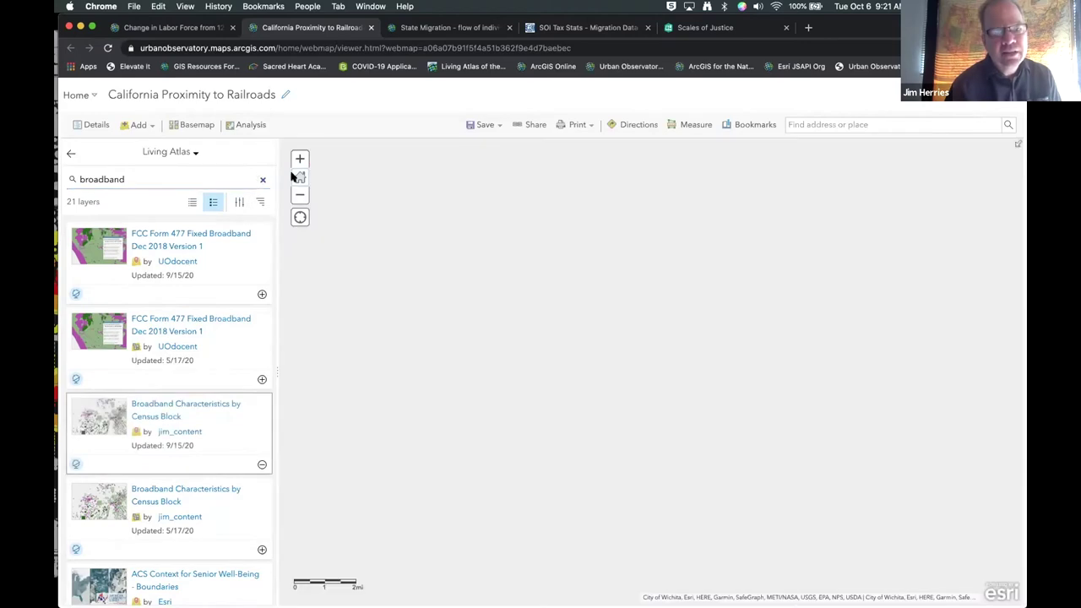
click(299, 177)
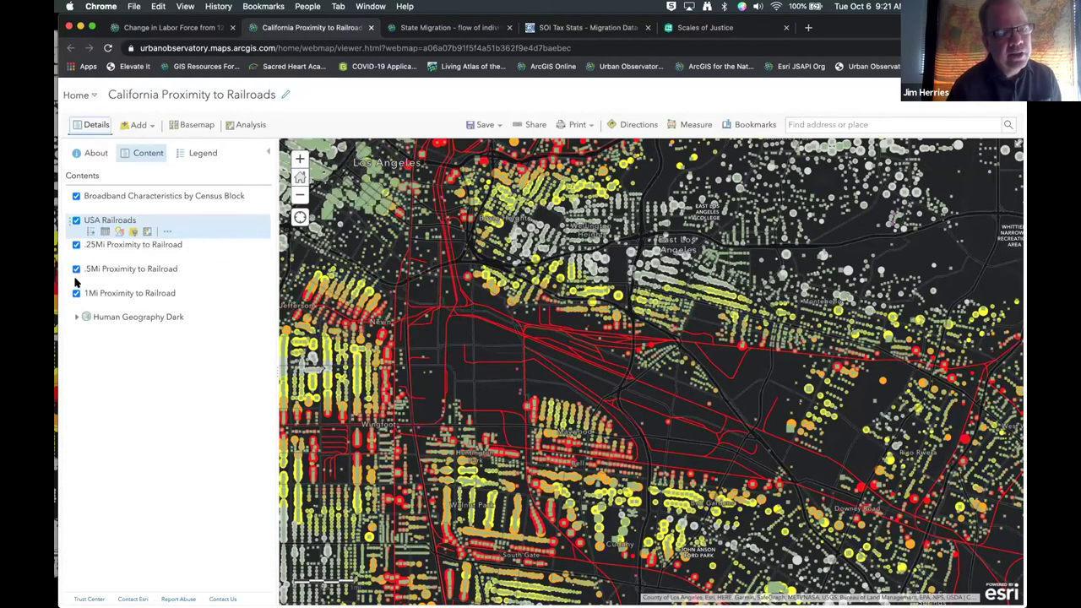
Hide the .25Mi, .5Mi and 1Mi Proximity to Railroad layers and return to the map tab
click(76, 196)
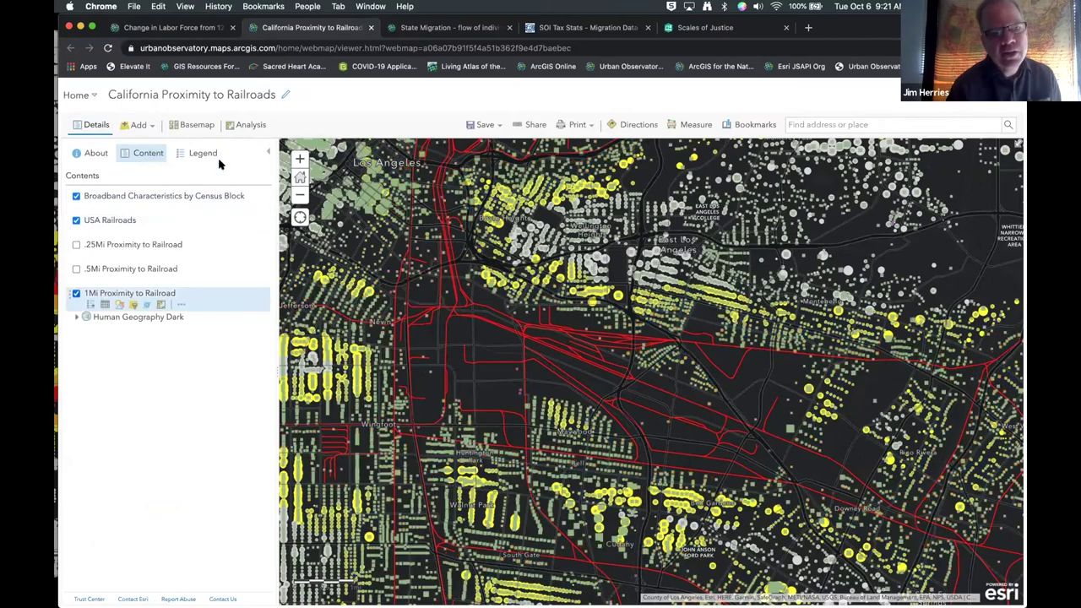
click(76, 293)
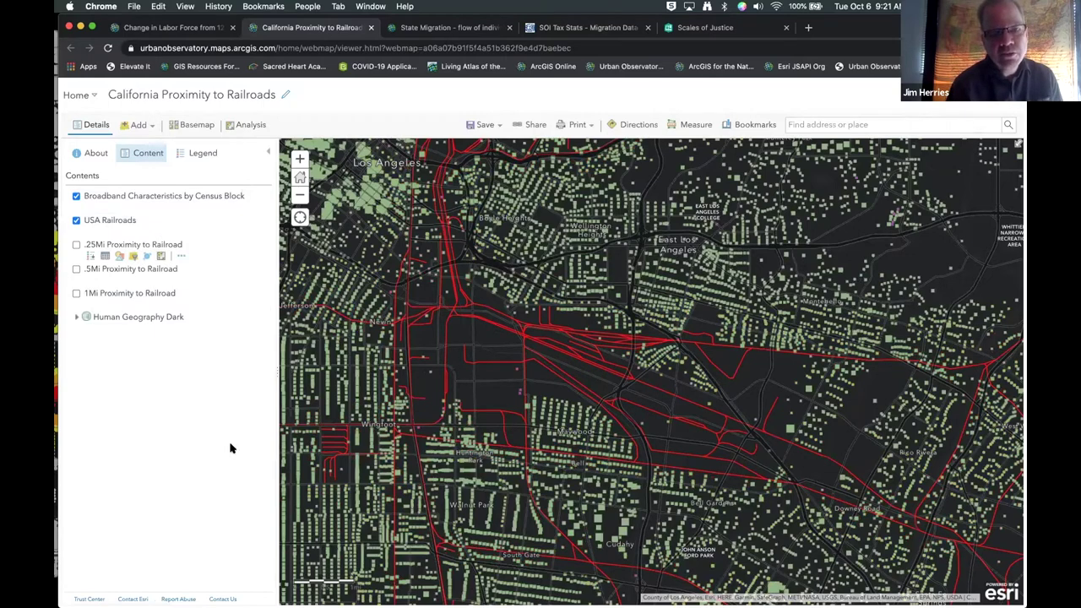
scroll(398, 263, down, 3)
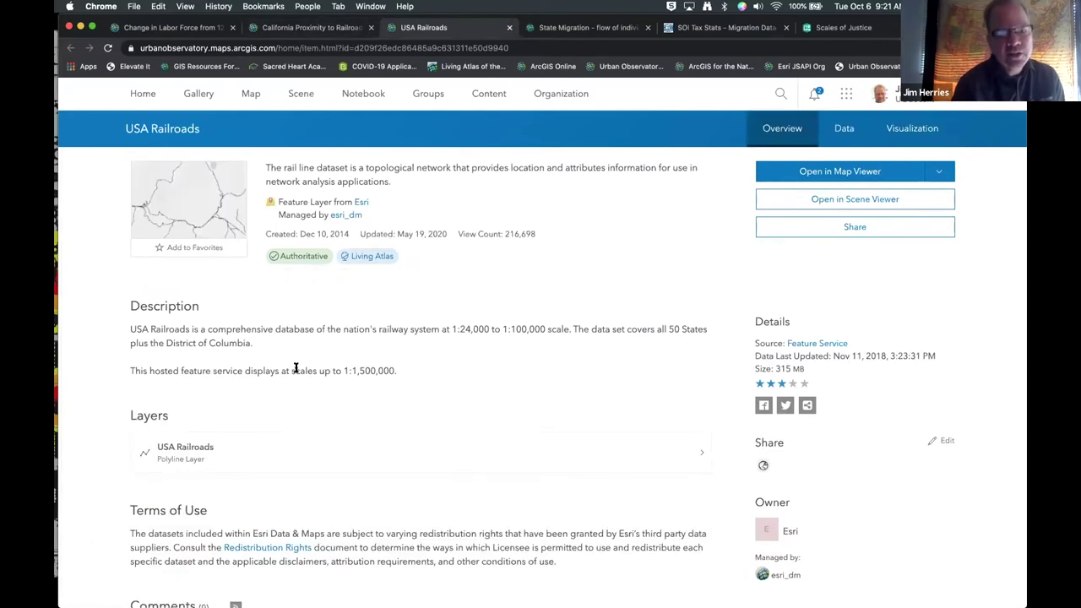
click(310, 29)
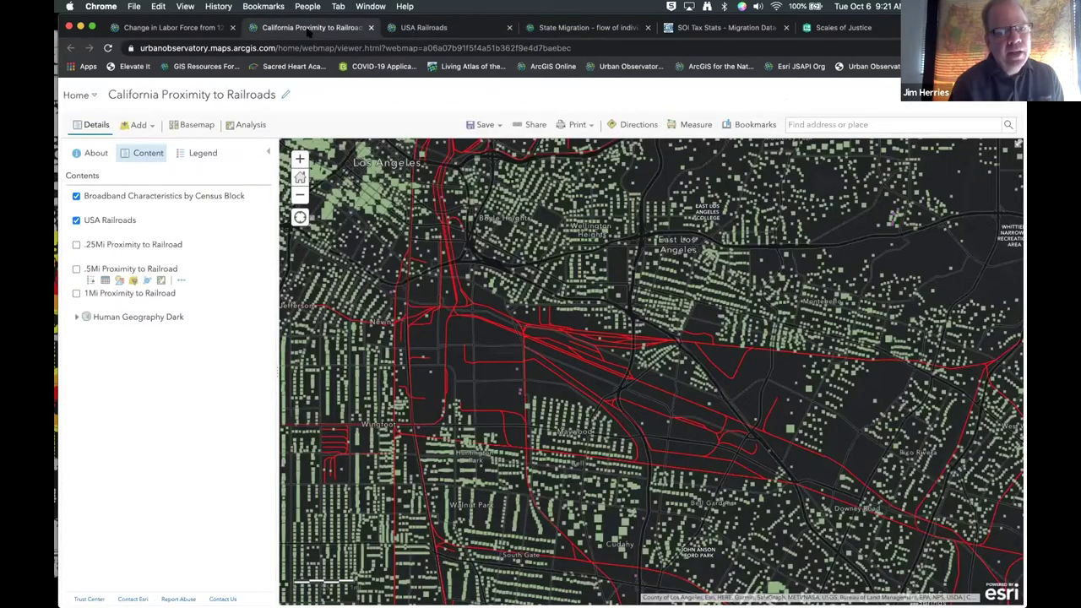
Open the Join Features tool under Summarize Data in the analysis tools
click(246, 125)
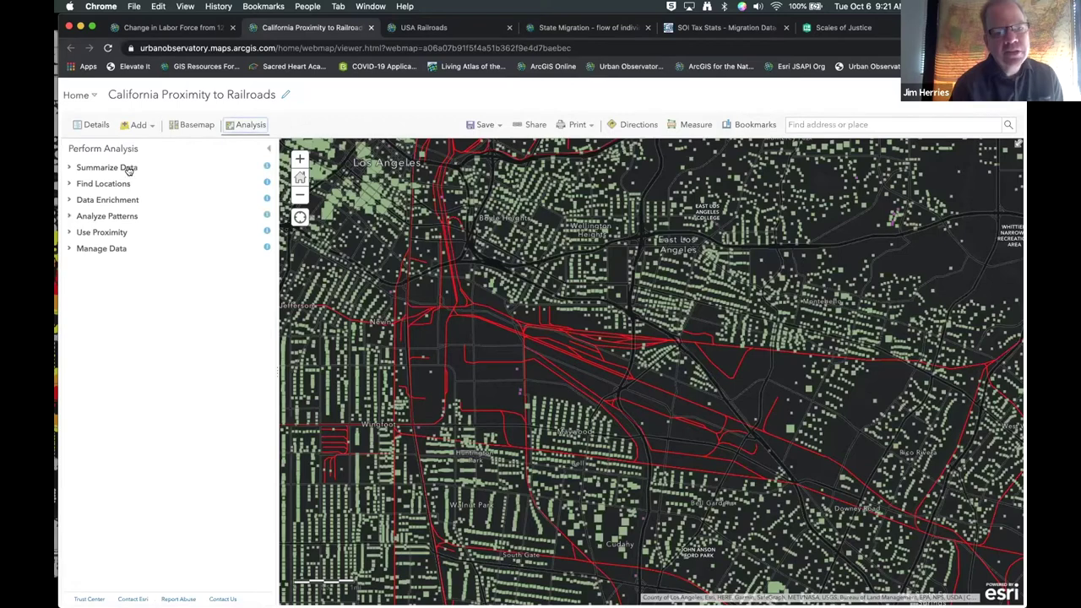
click(108, 233)
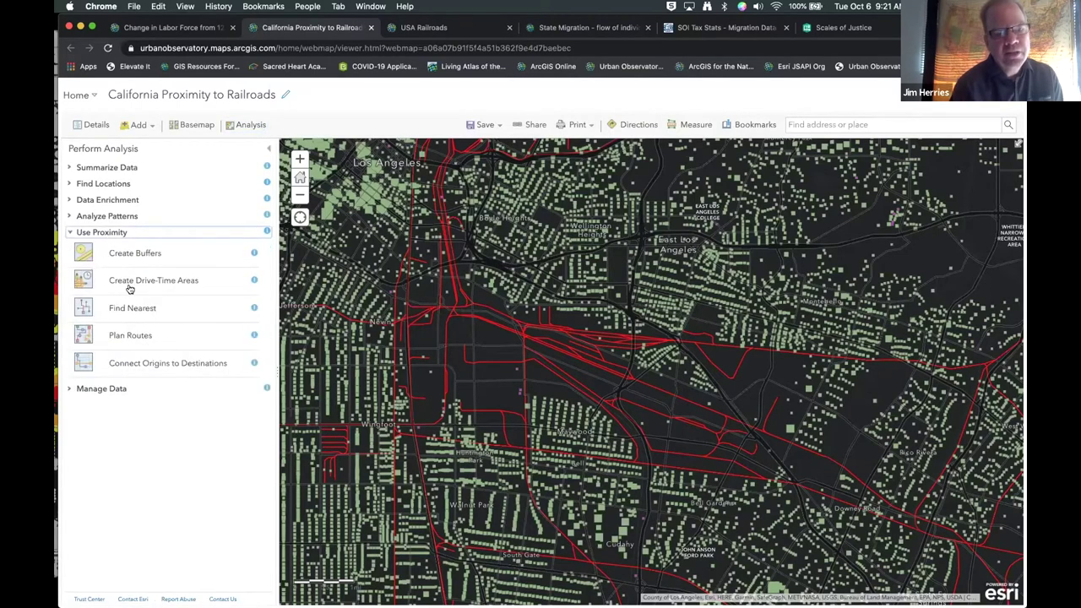
click(148, 256)
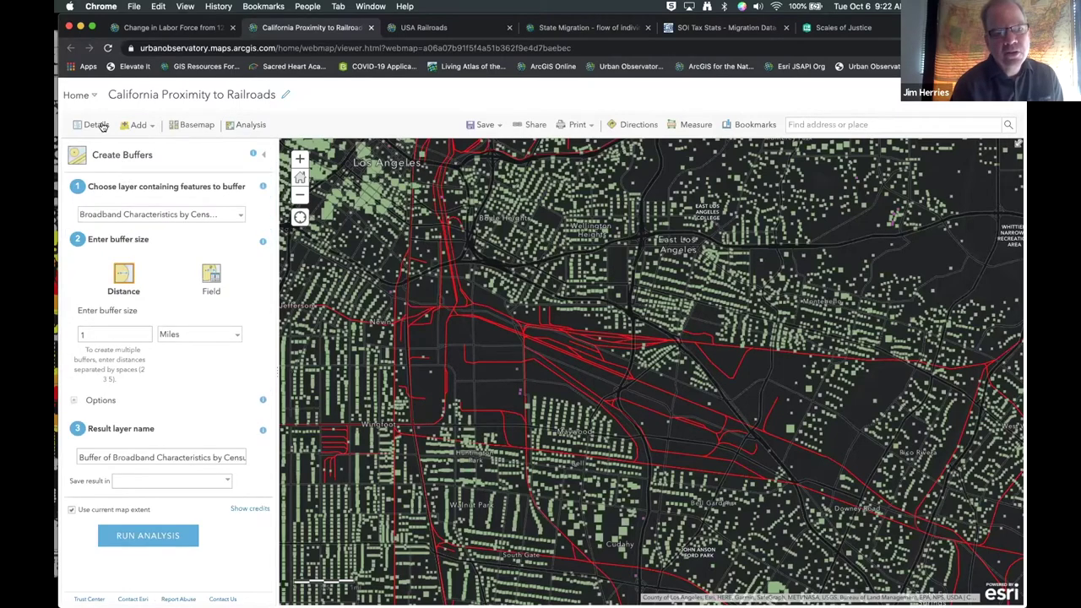
click(249, 126)
click(118, 171)
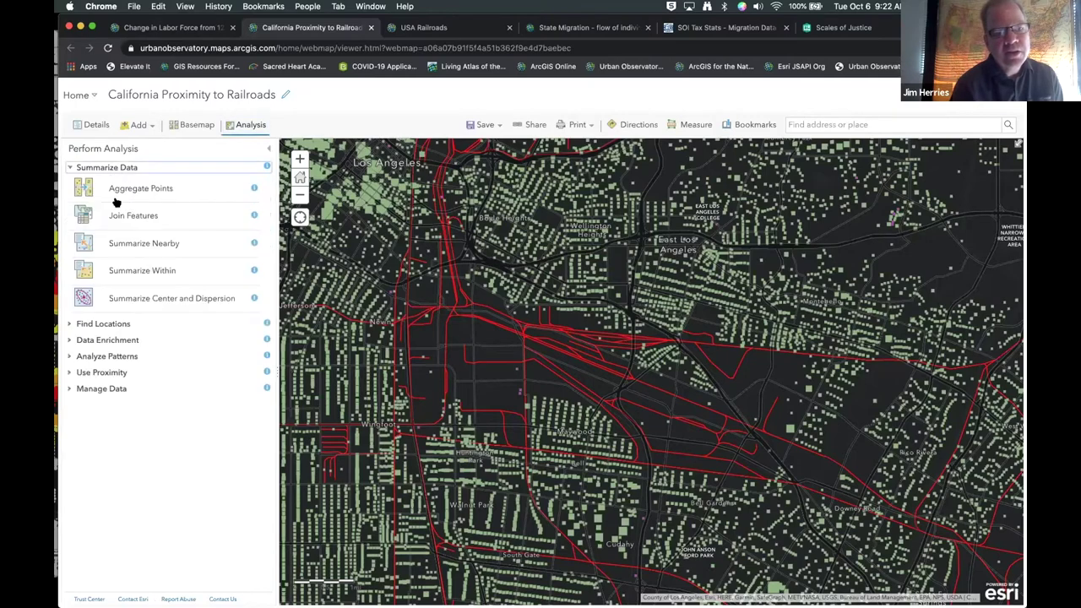
click(155, 218)
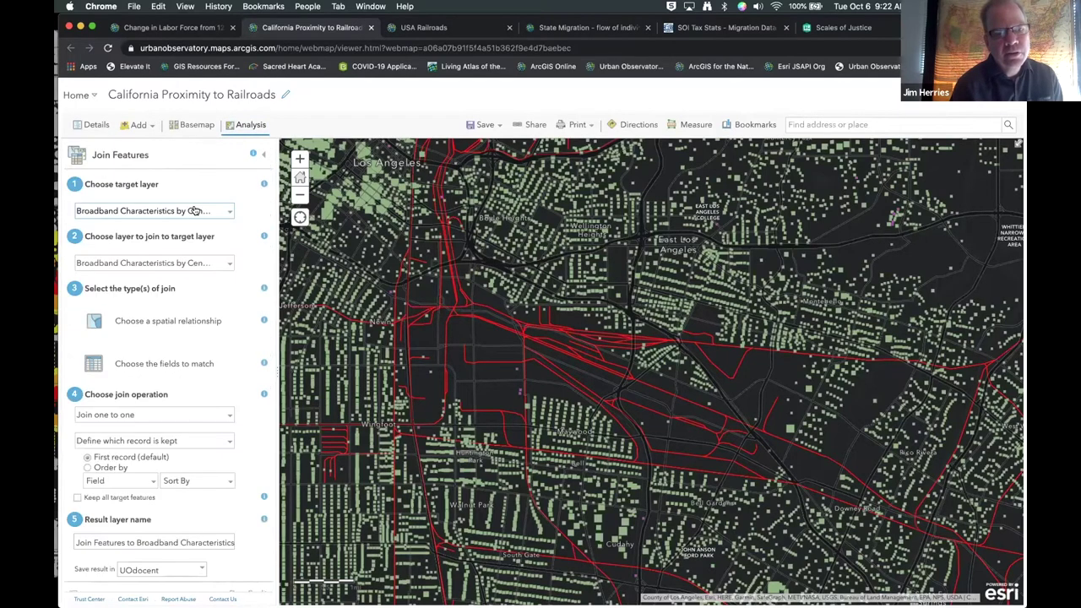
Set Broadband Characteristics by Census Block as the target layer and USA Railroads as the join layer
click(156, 213)
click(133, 237)
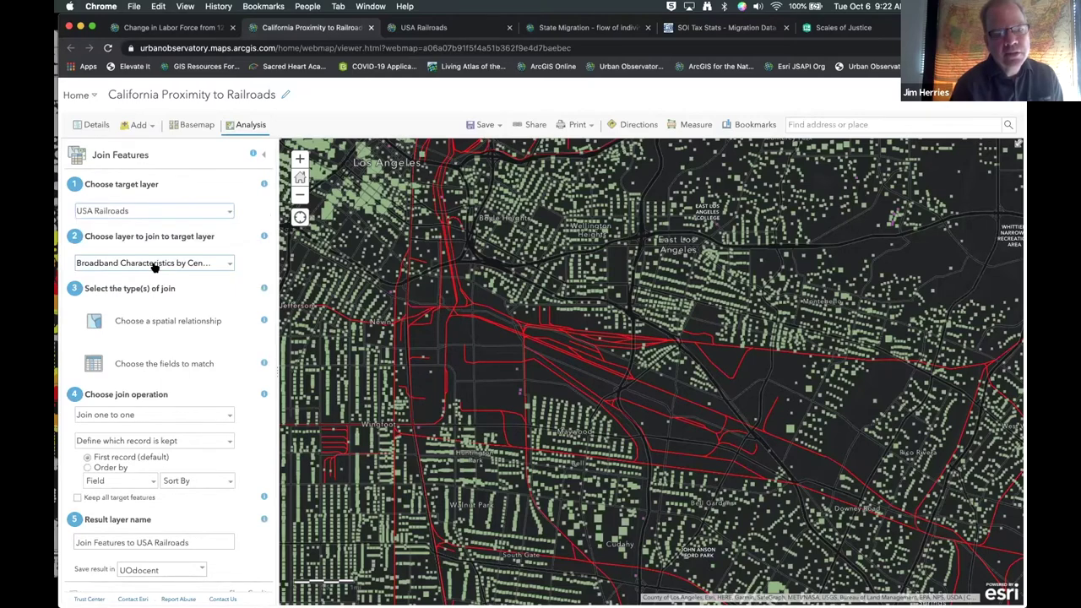
click(154, 265)
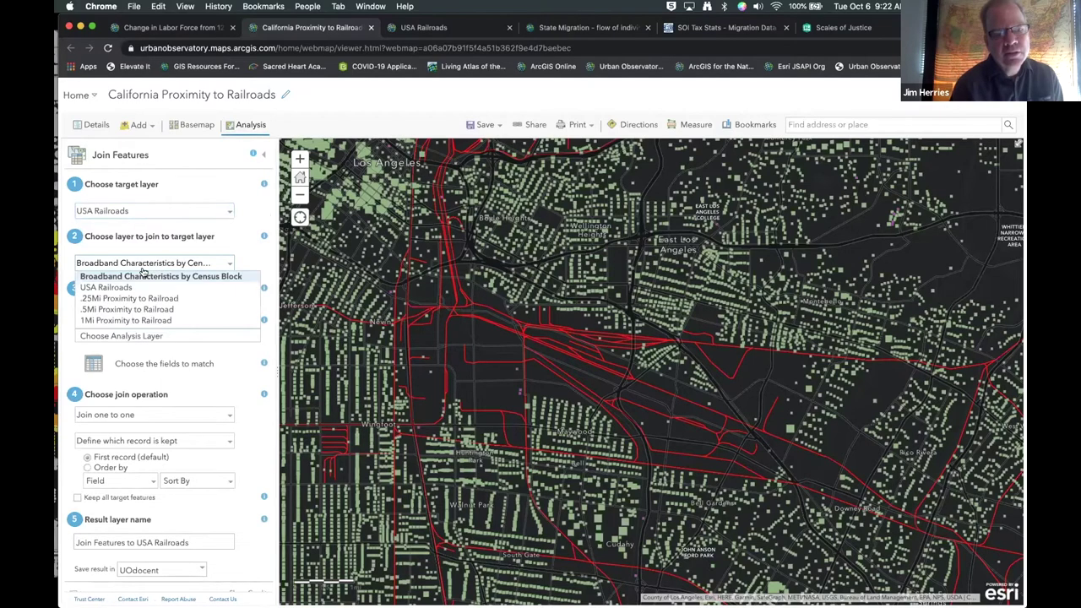
click(140, 218)
click(144, 211)
click(146, 211)
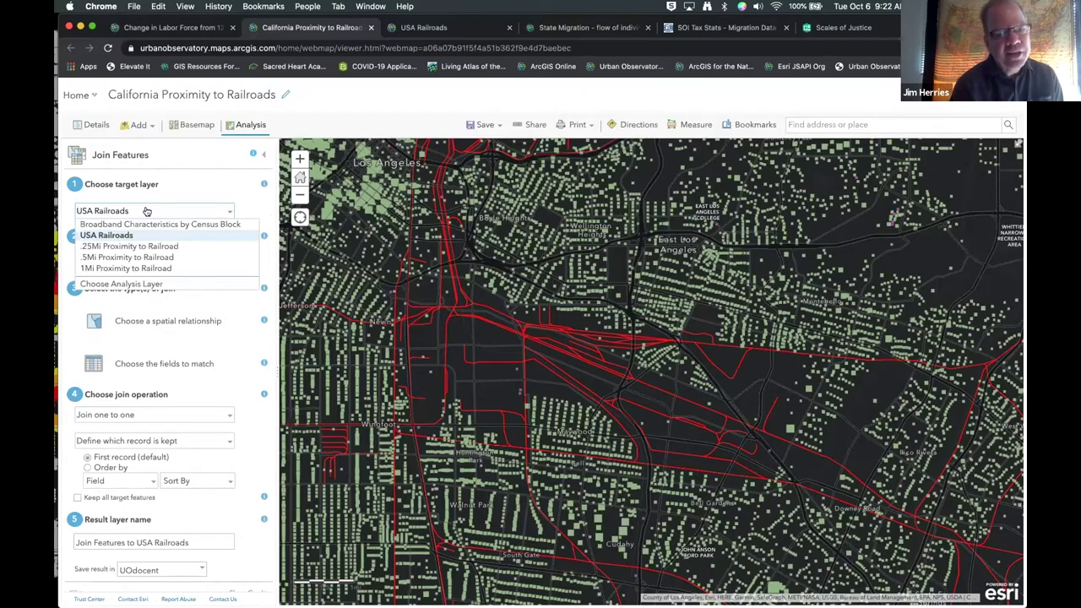
click(145, 224)
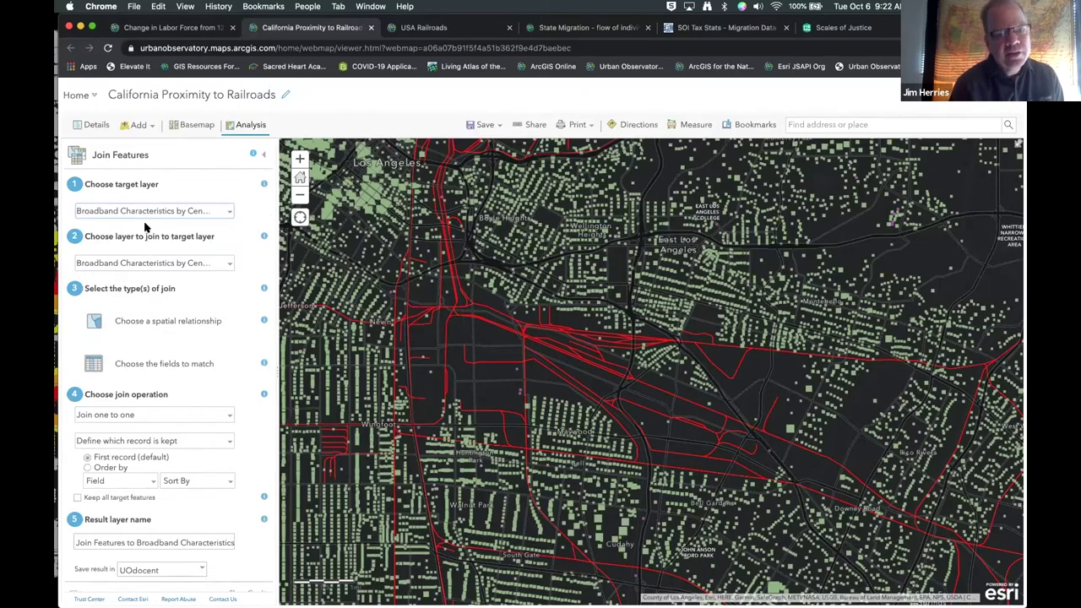
click(156, 211)
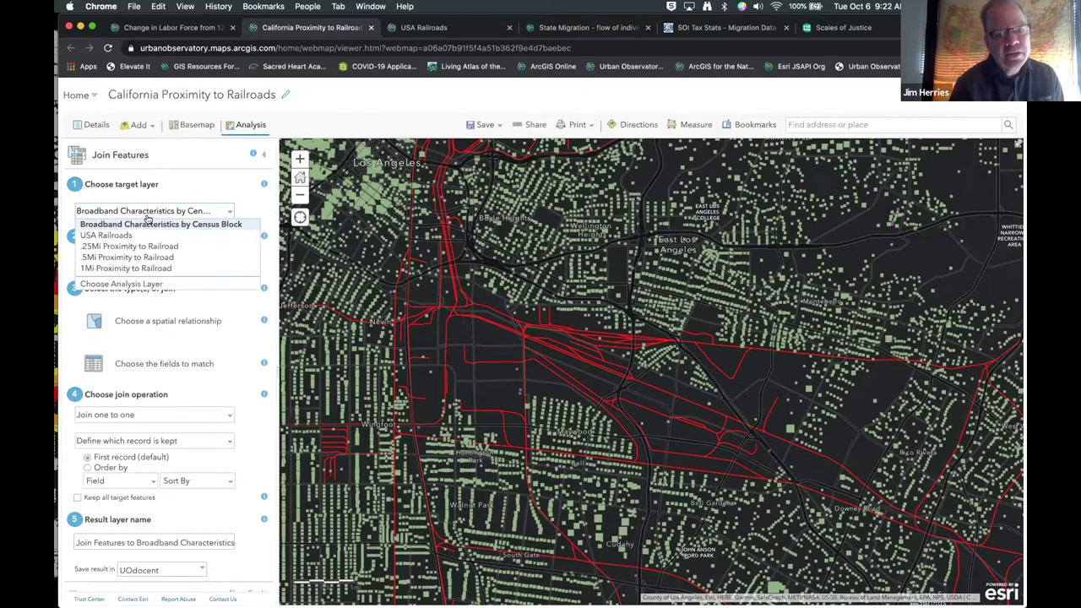
click(149, 224)
click(144, 263)
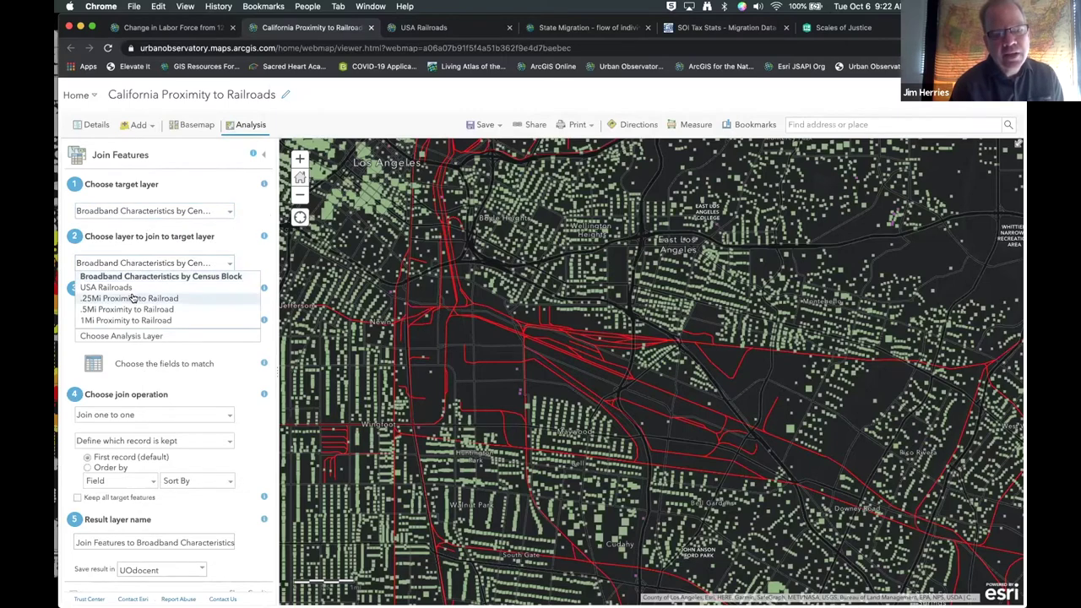
click(131, 288)
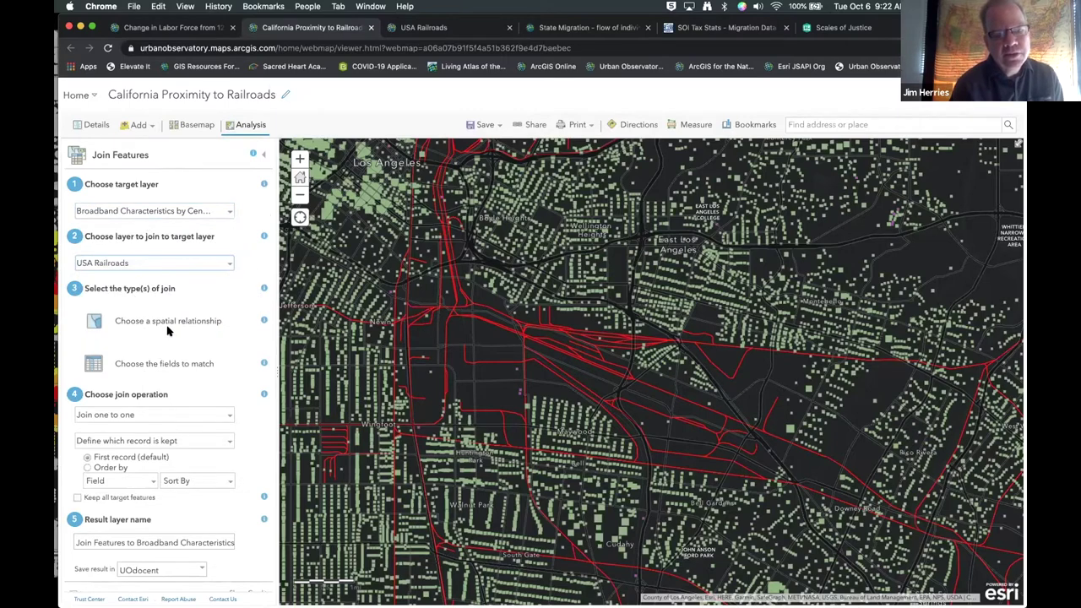
Use a Within a distance spatial relationship of 0.25 Miles and run the join analysis
click(167, 329)
click(125, 352)
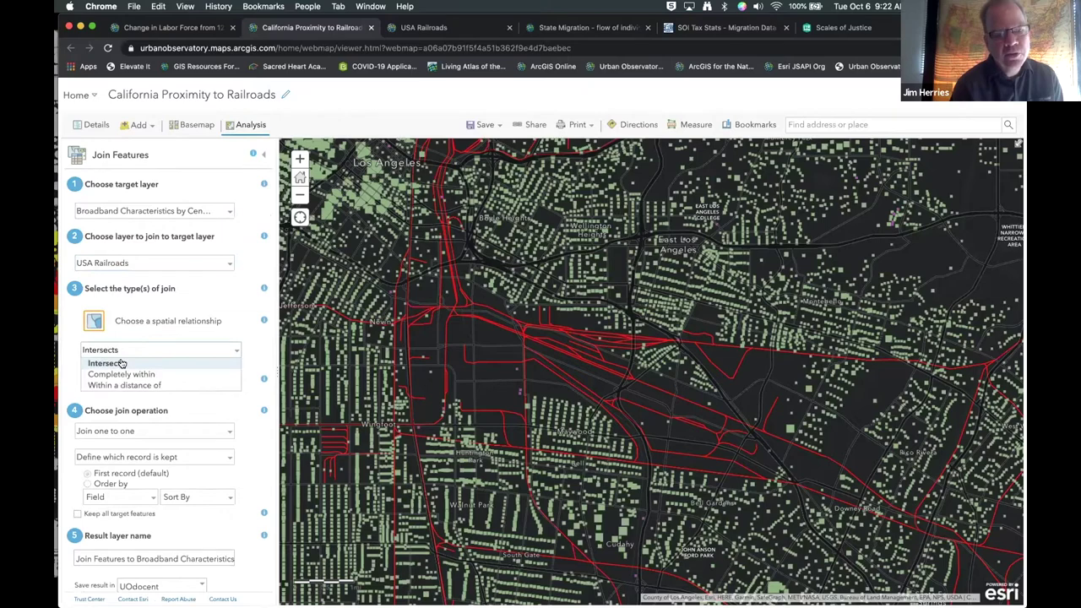
click(124, 385)
click(129, 383)
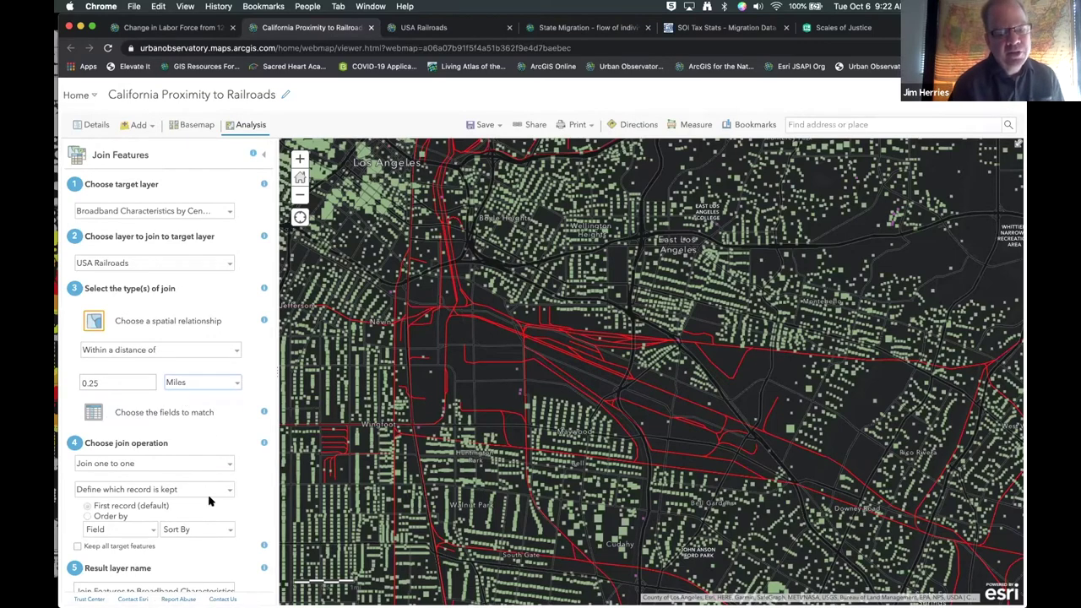
scroll(202, 501, down, 3)
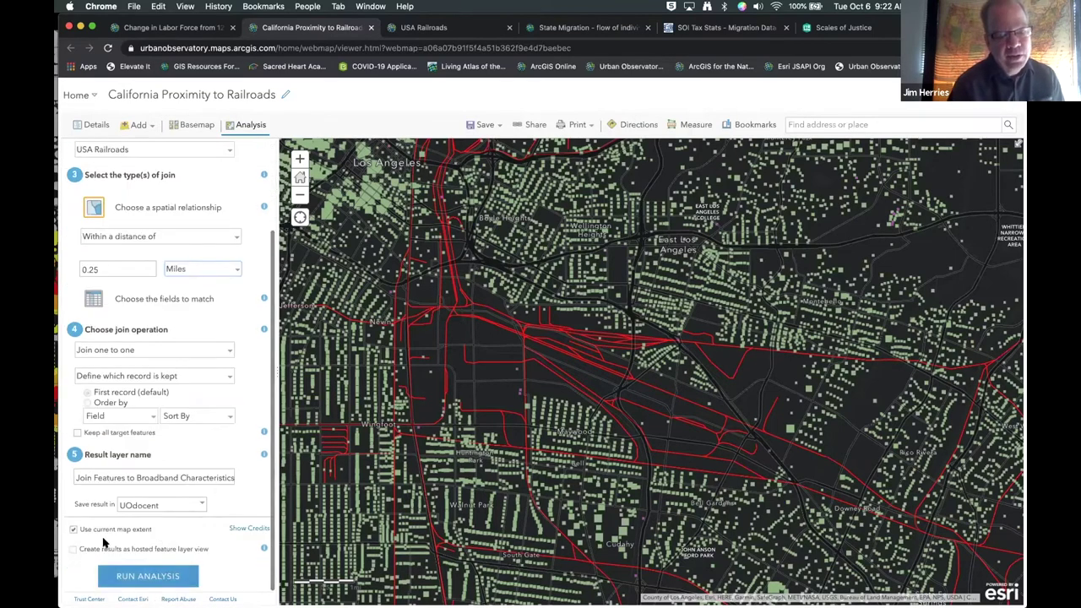
click(143, 573)
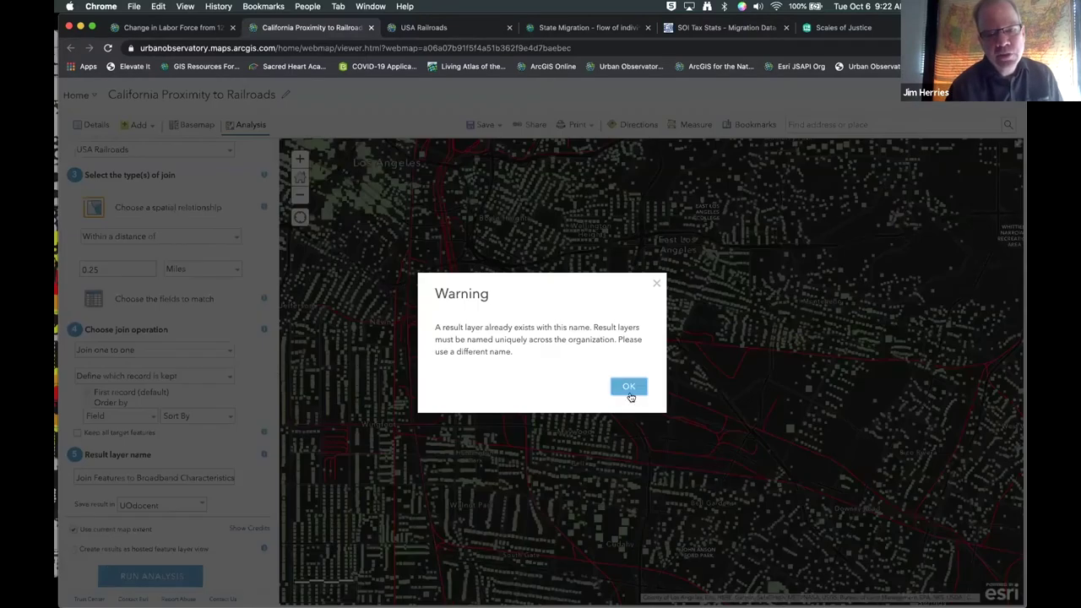
Append 'try 2' to the duplicate result layer name and rerun the join
click(629, 388)
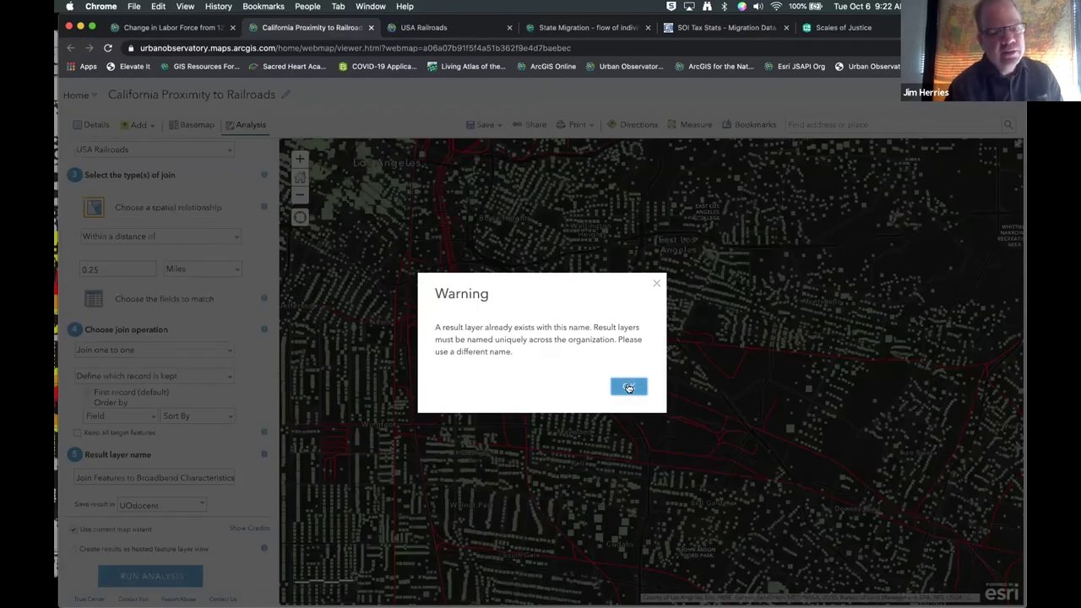
click(183, 482)
key(End)
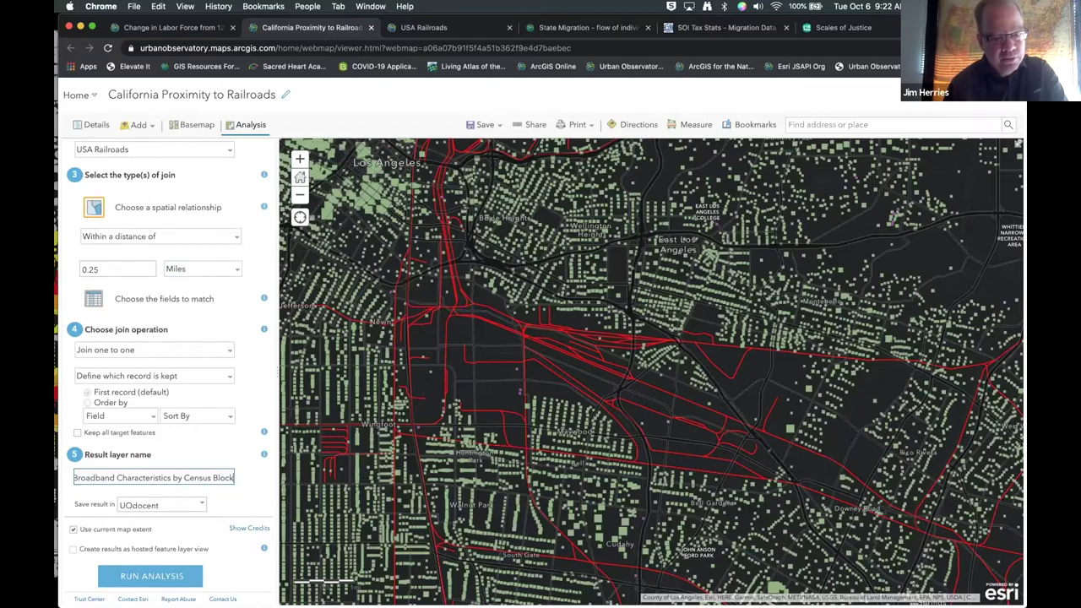
text(try)
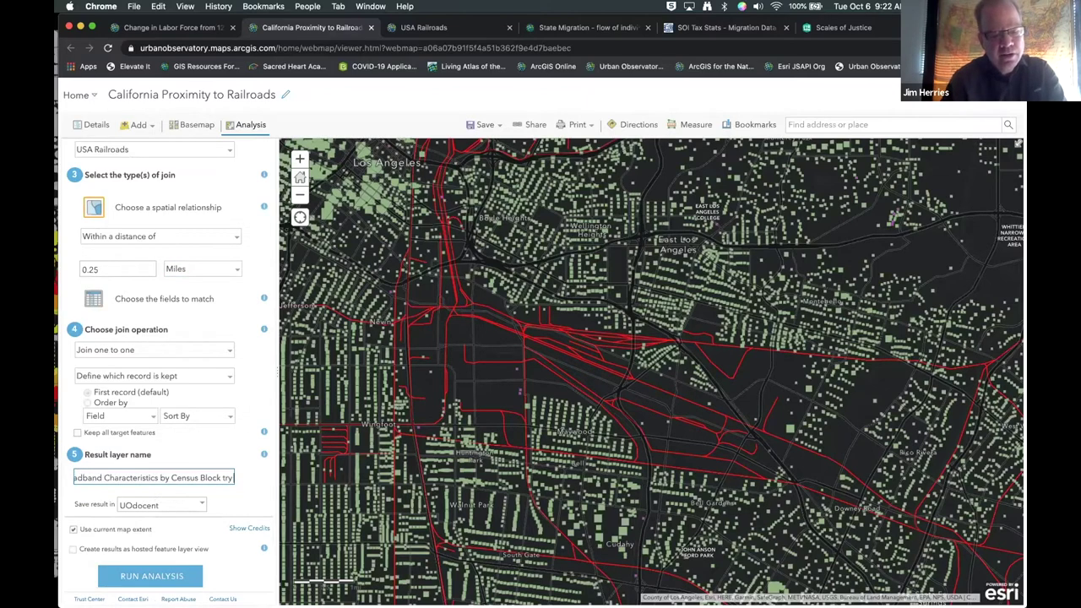
text( 2)
click(152, 577)
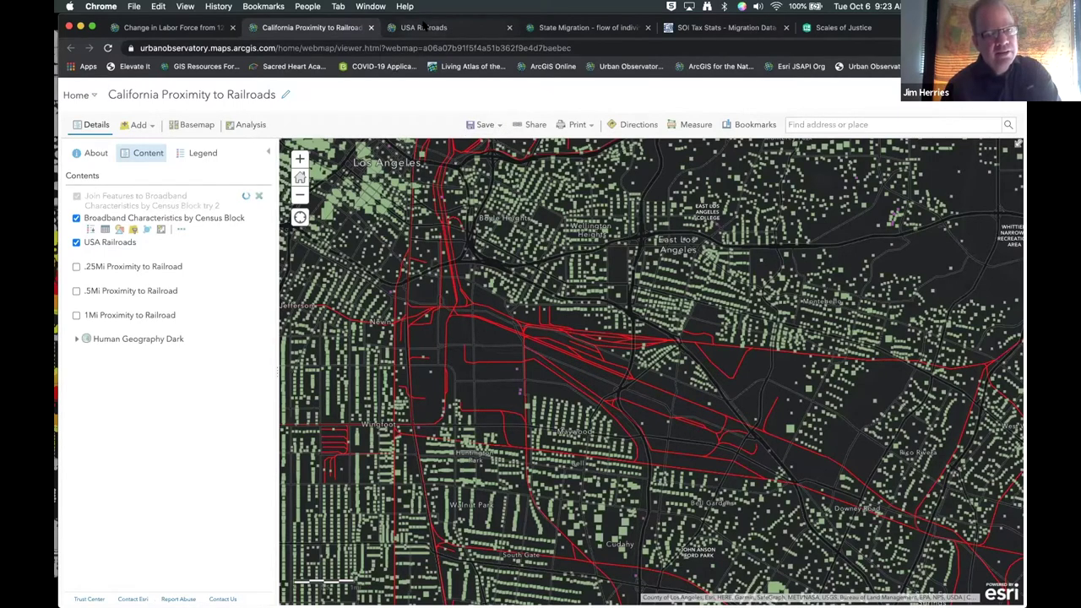
Show the Population Migration to California slide in PowerPoint, then go back to the railroads map
key(super+Tab)
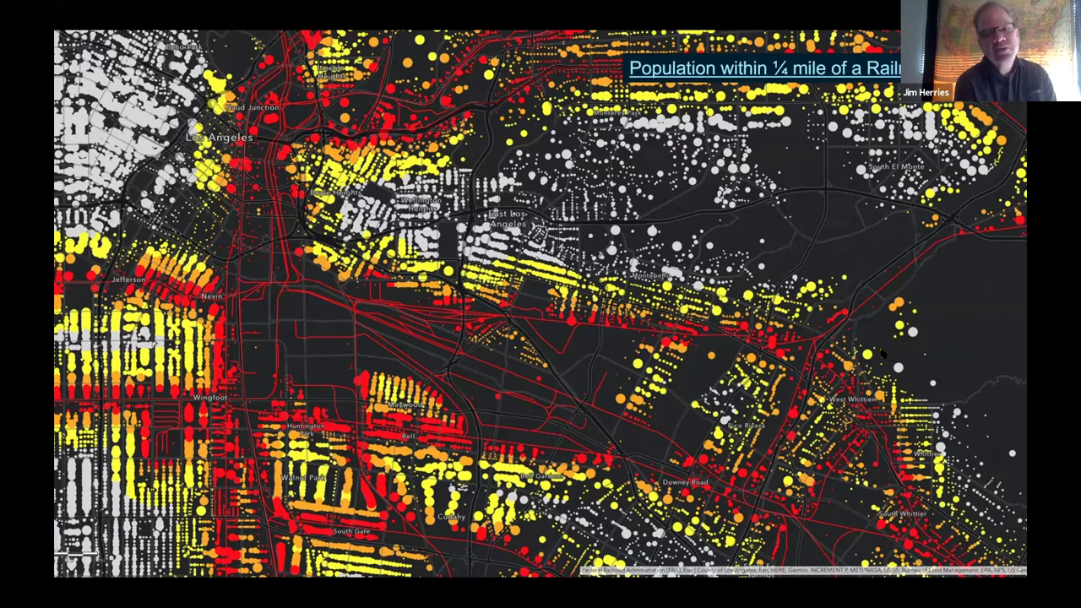
click(883, 354)
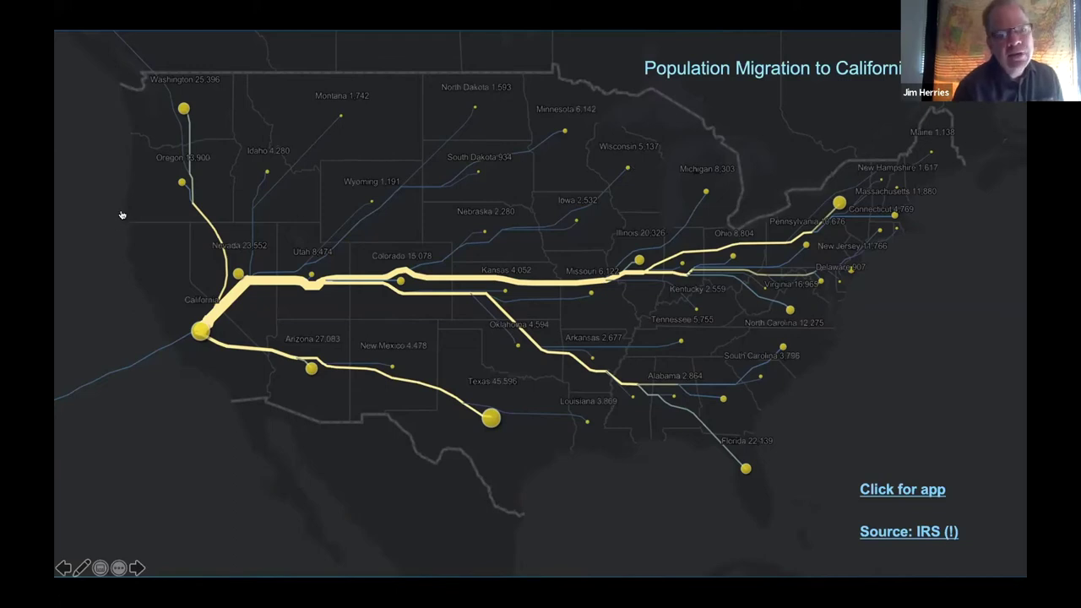
key(super+Tab)
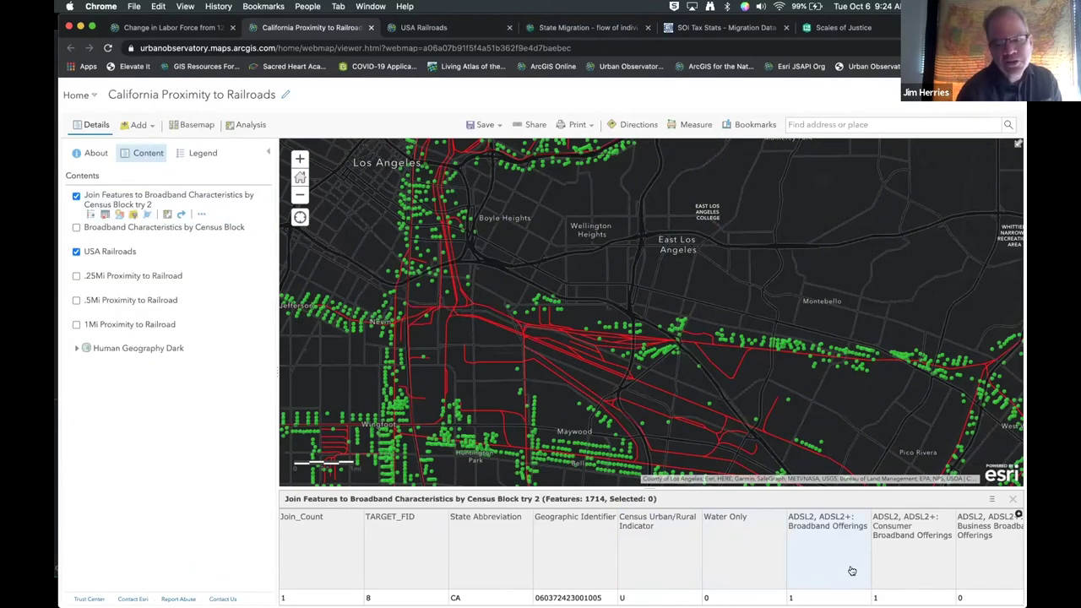
Scroll across the try 2 layer's attribute table fields, then move to the State Migration app tab
scroll(851, 571, right, 2)
scroll(650, 548, right, 10)
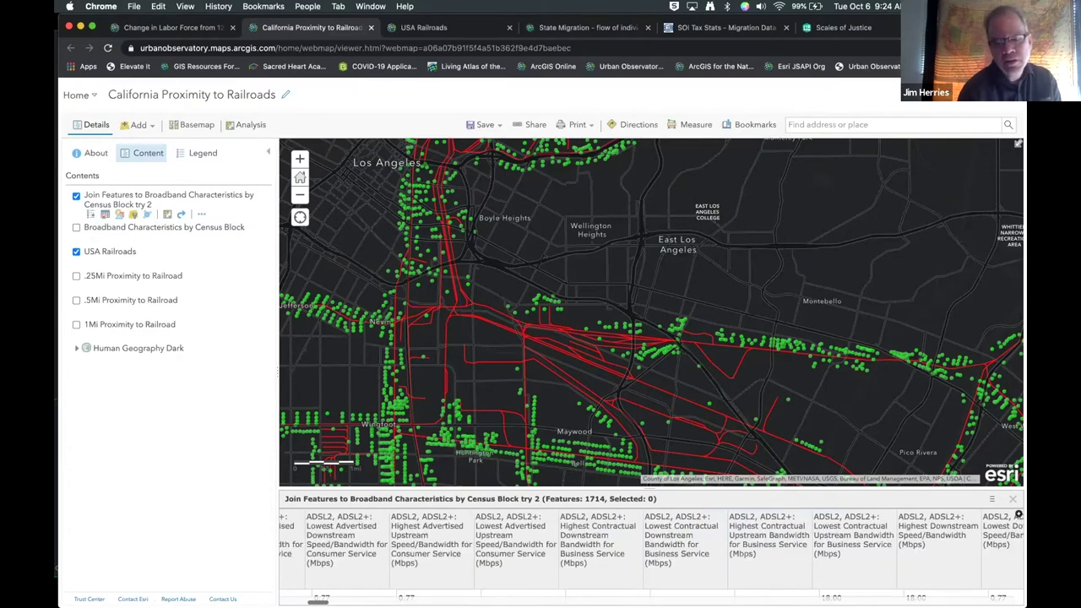
scroll(650, 549, right, 8)
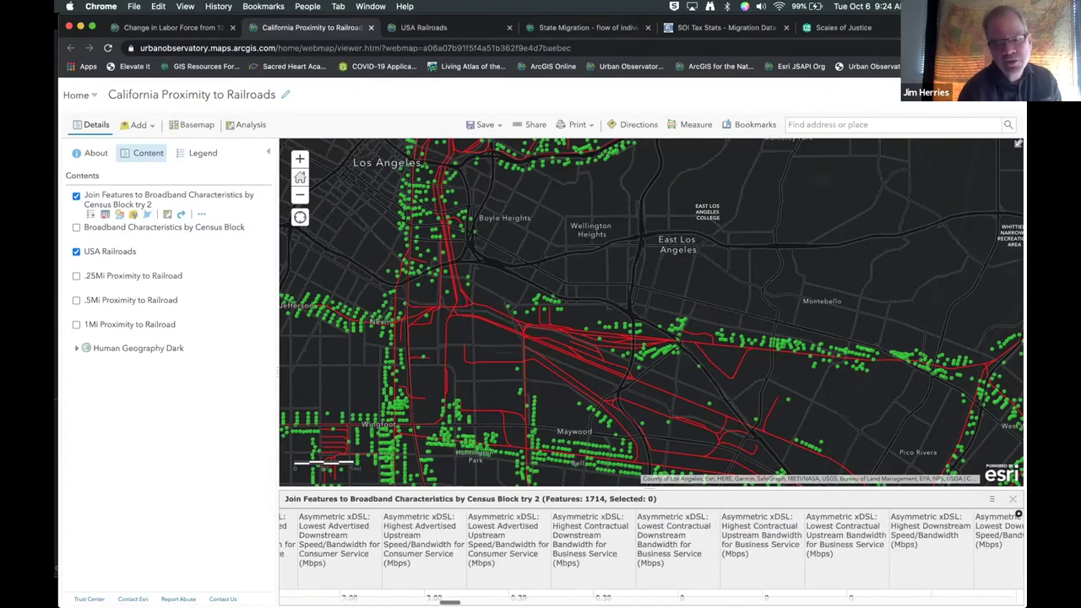
scroll(650, 549, right, 10)
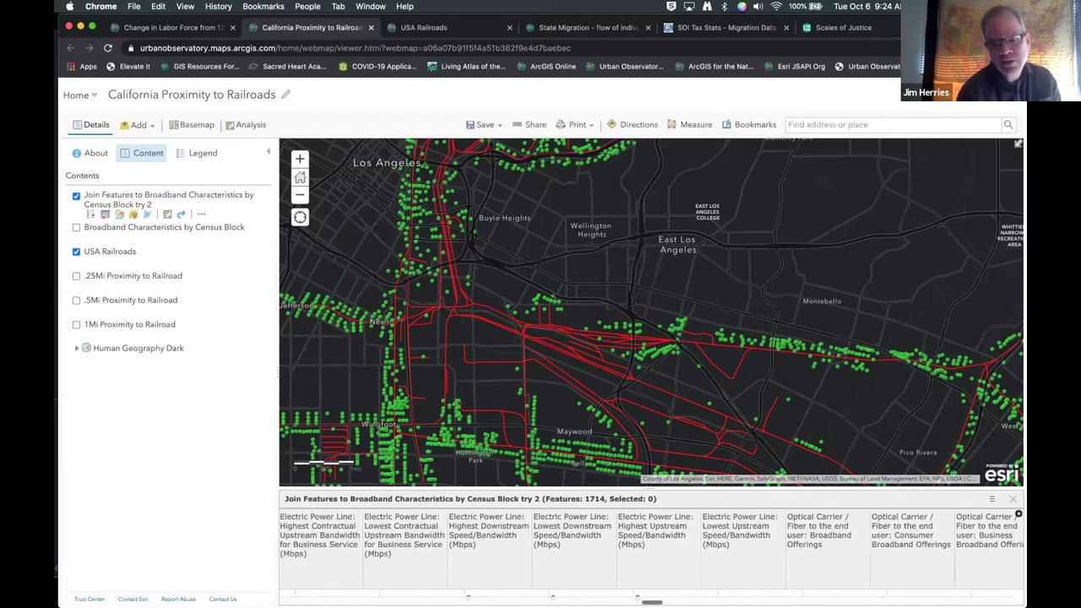
scroll(650, 549, right, 10)
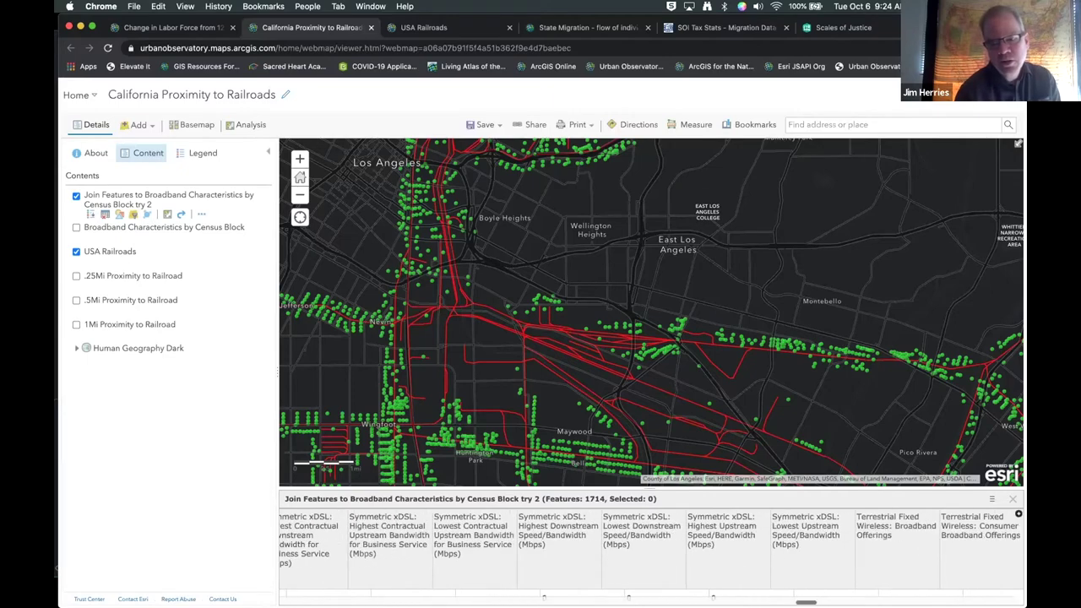
scroll(650, 548, right, 10)
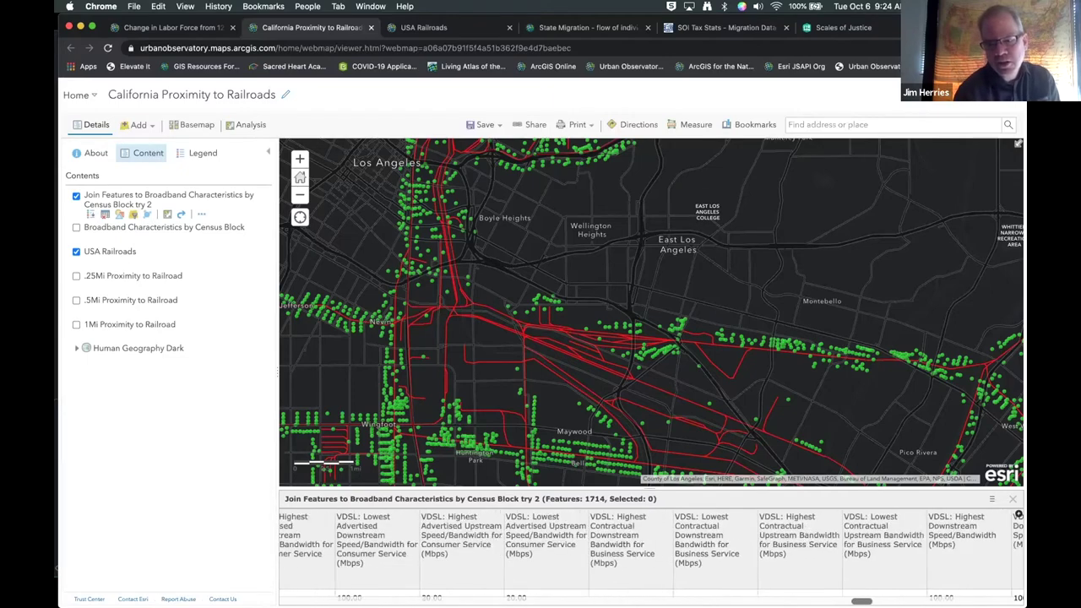
scroll(650, 549, right, 5)
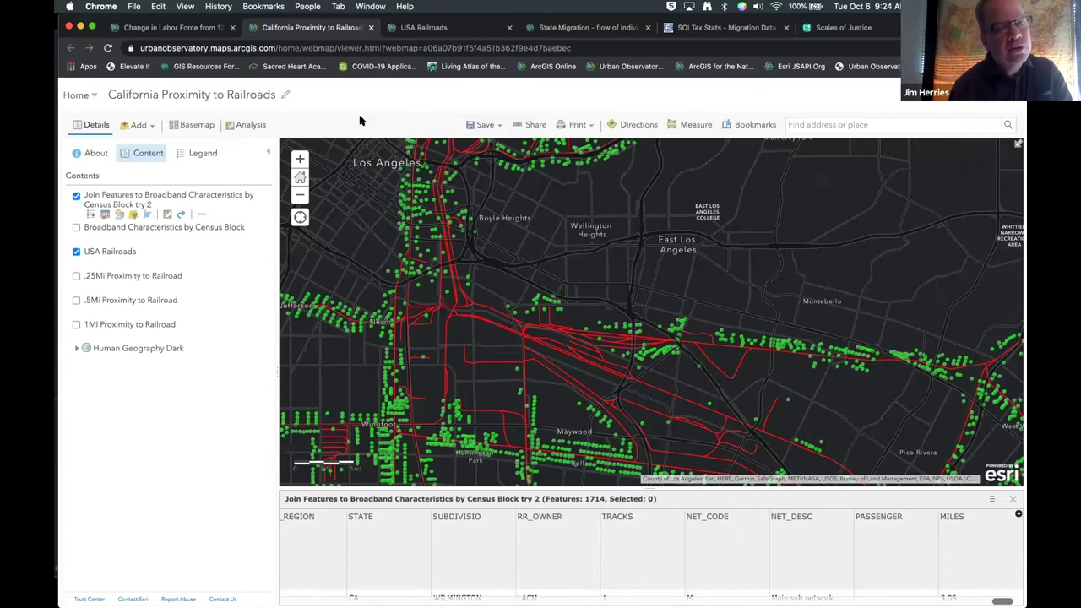
key(ctrl+Tab)
key(ctrl+Tab)
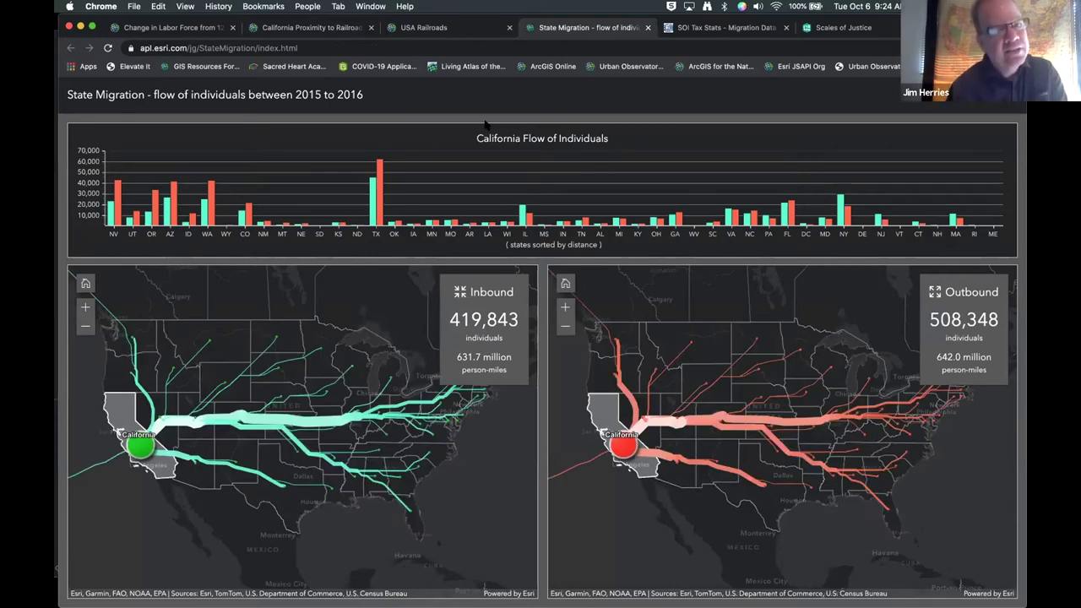
Look through the IRS SOI Tax Stats migration data page, then return to the State Migration app
key(ctrl+Tab)
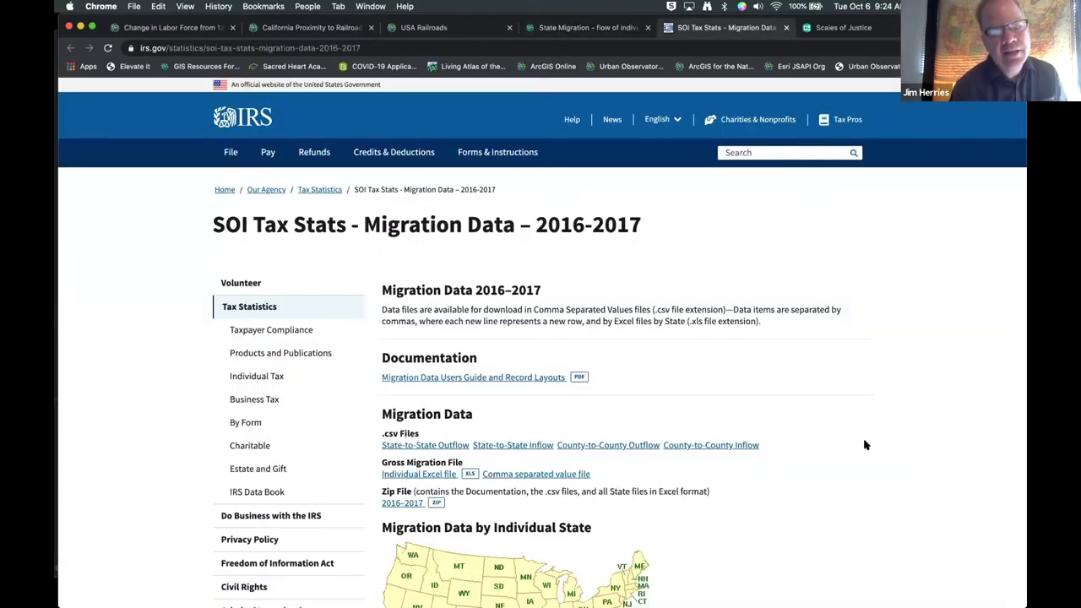
scroll(865, 445, down, 1)
scroll(865, 445, down, 3)
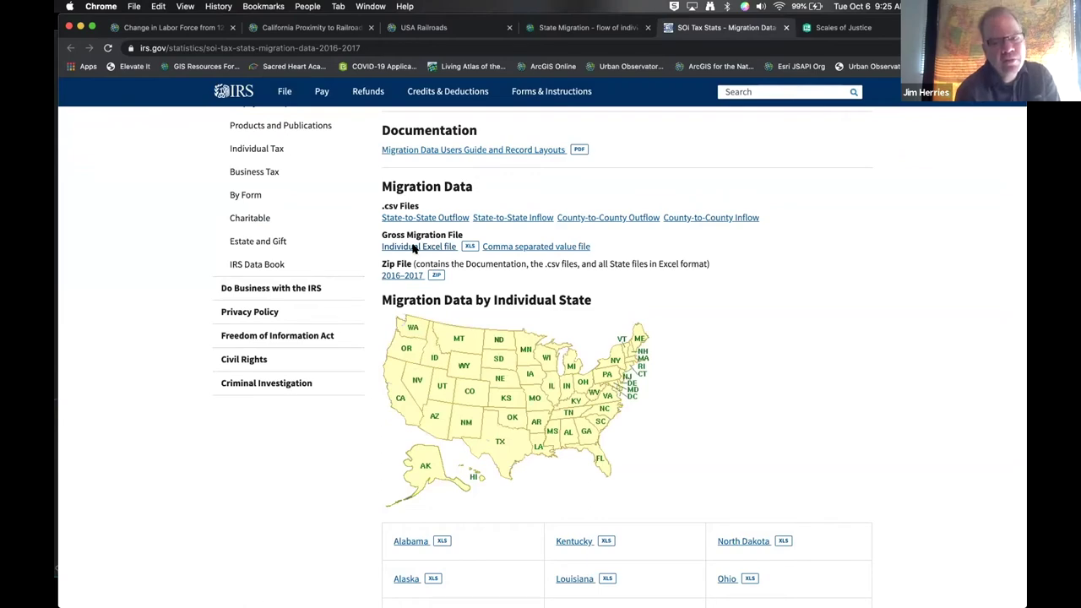
key(ctrl+shift+Tab)
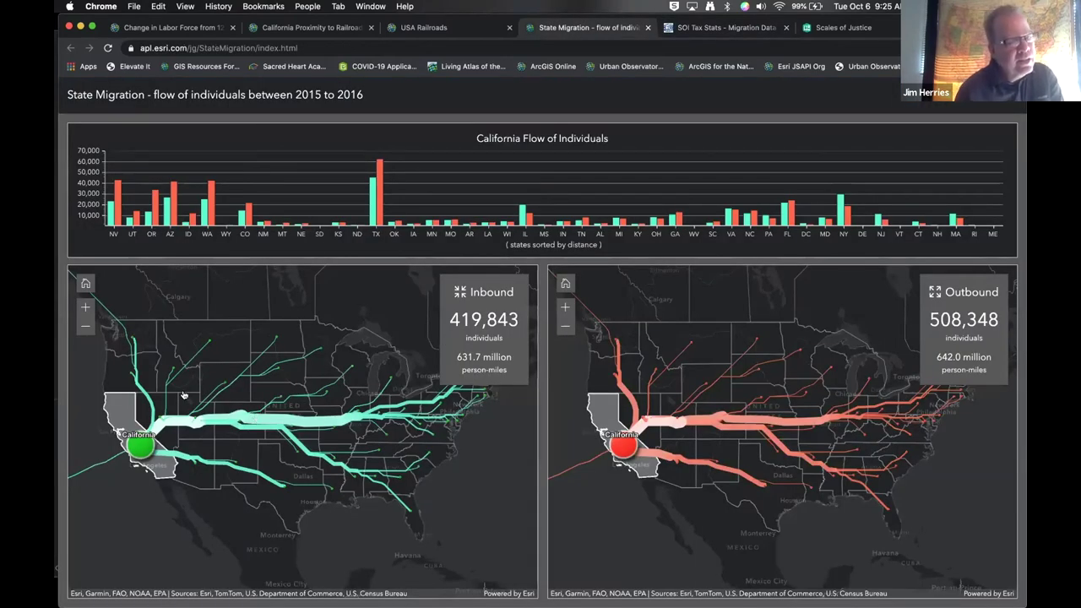
Display Wyoming's and then Colorado's migration flows, then go back to the migration slide
click(216, 381)
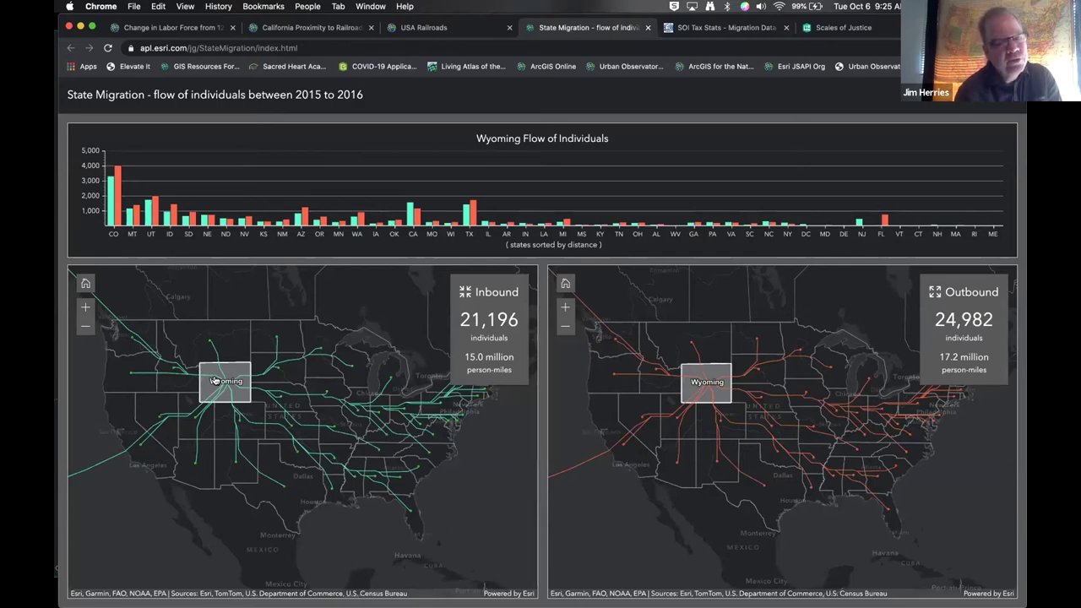
click(247, 434)
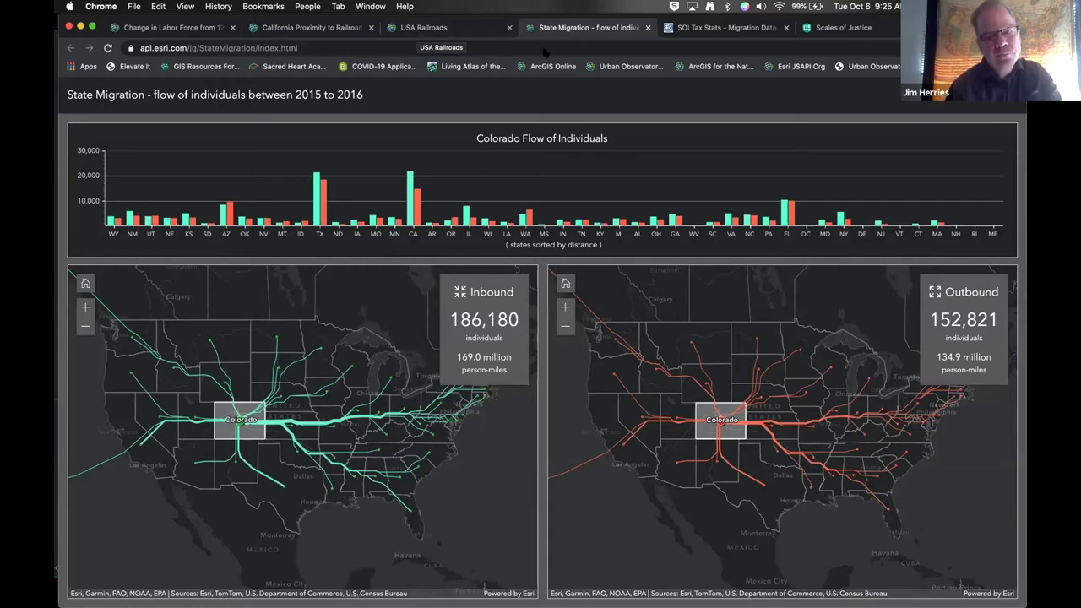
key(super+Tab)
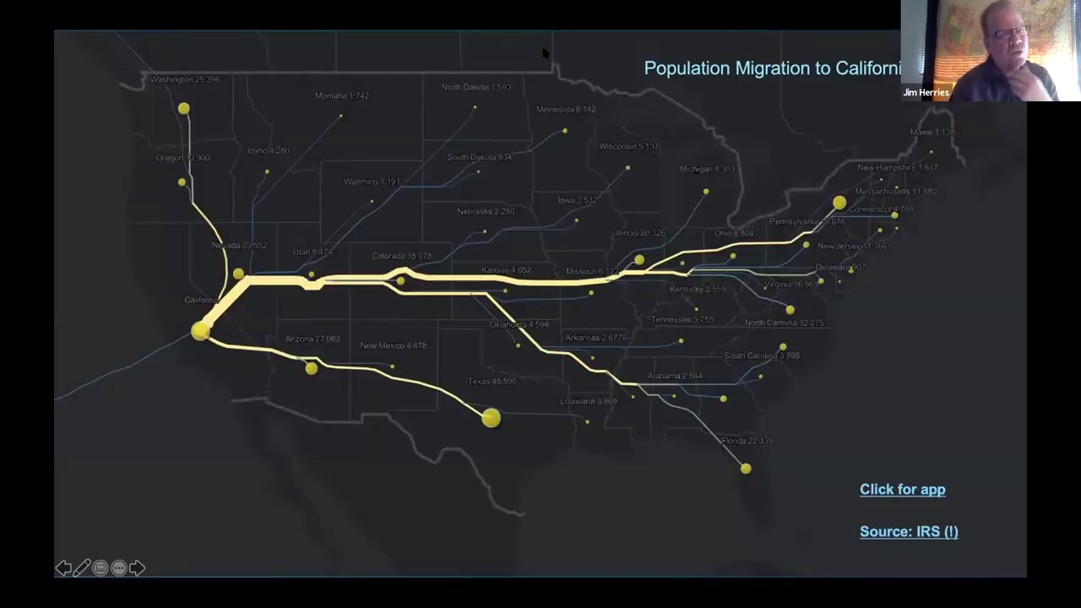
Advance one slide to reach the Number of Judges Needed chart and map
key(Right)
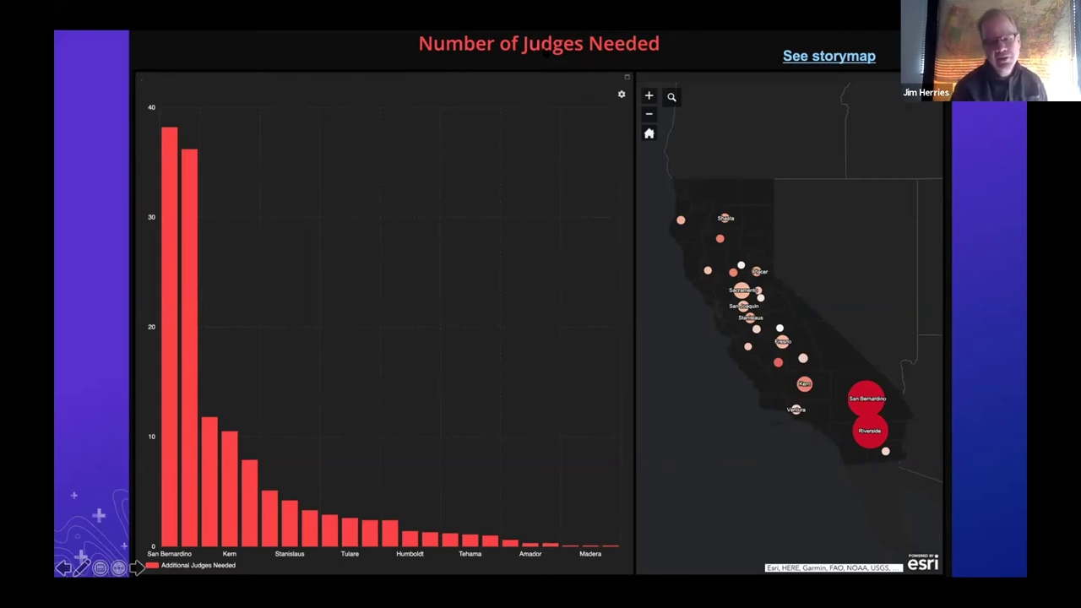
Advance to the Know Your City dashboard slide showing Sacramento's population and income
click(545, 53)
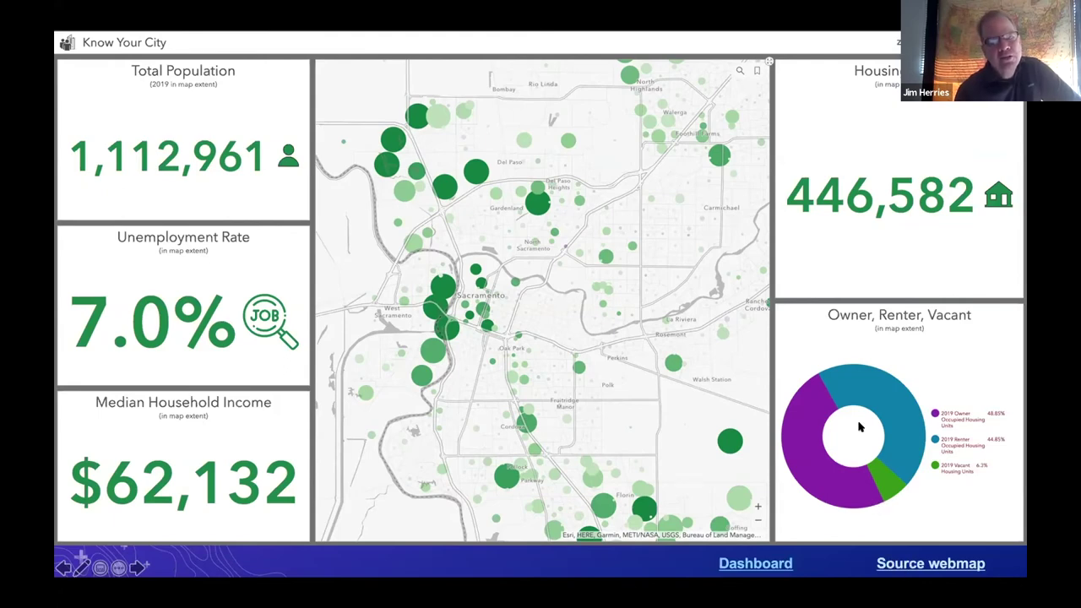
Open the Living Atlas website in a new browser tab
key(super+Tab)
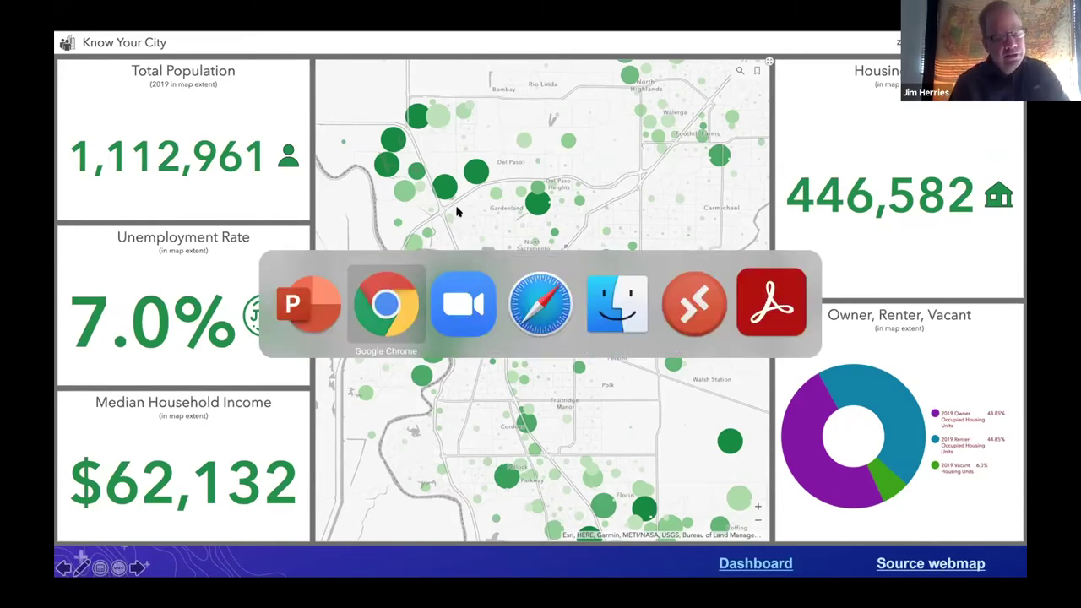
key(super+t)
text(livingatlas.arcgis.com)
key(Return)
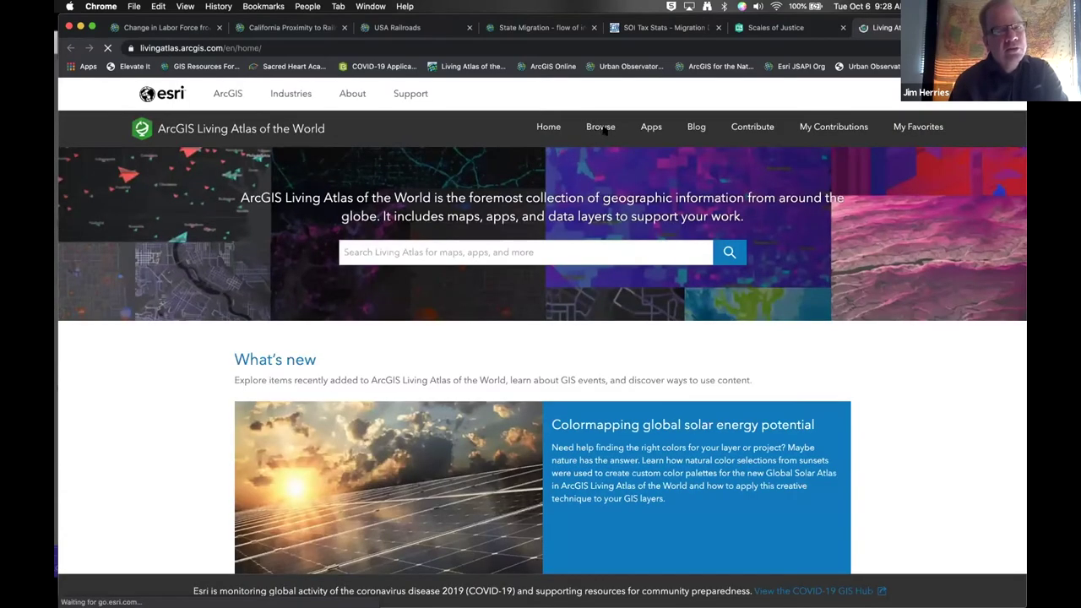
Filter the Living Atlas Browse listing to People > Income layers, then return to the slideshow
click(601, 128)
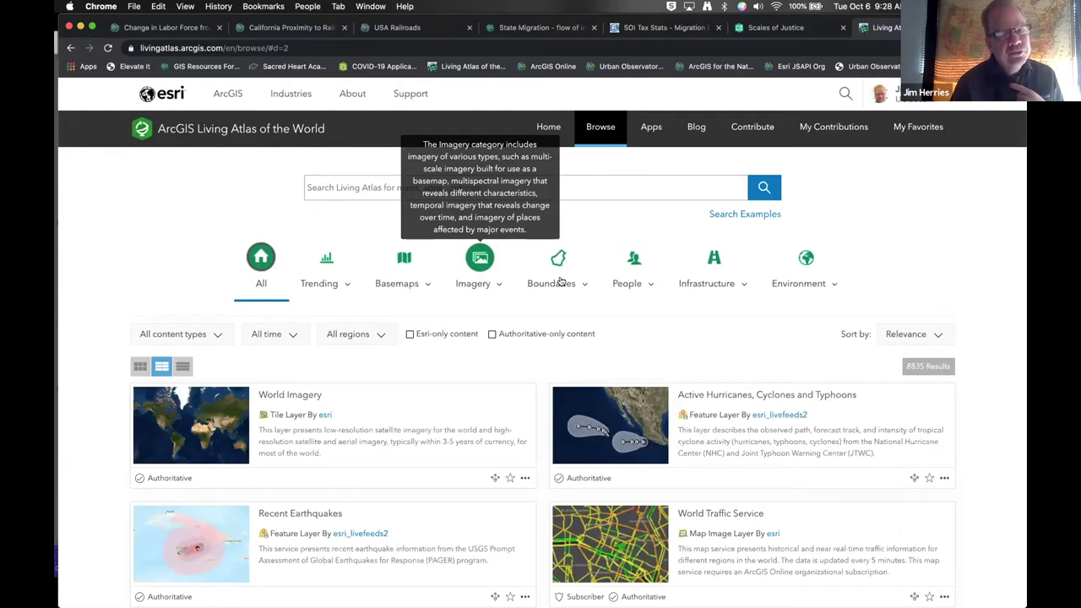
click(650, 285)
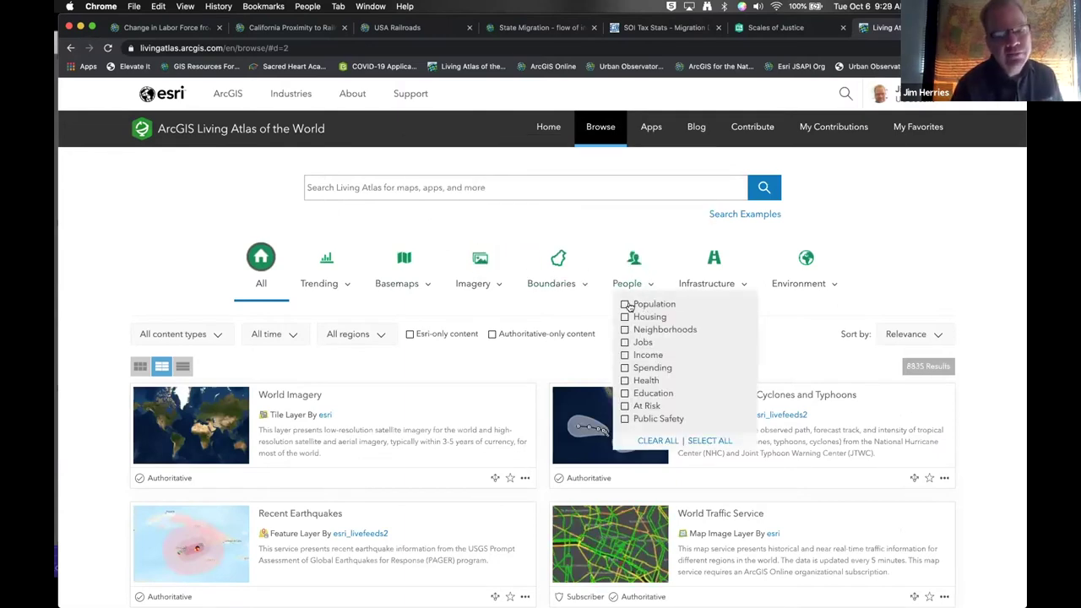
click(646, 356)
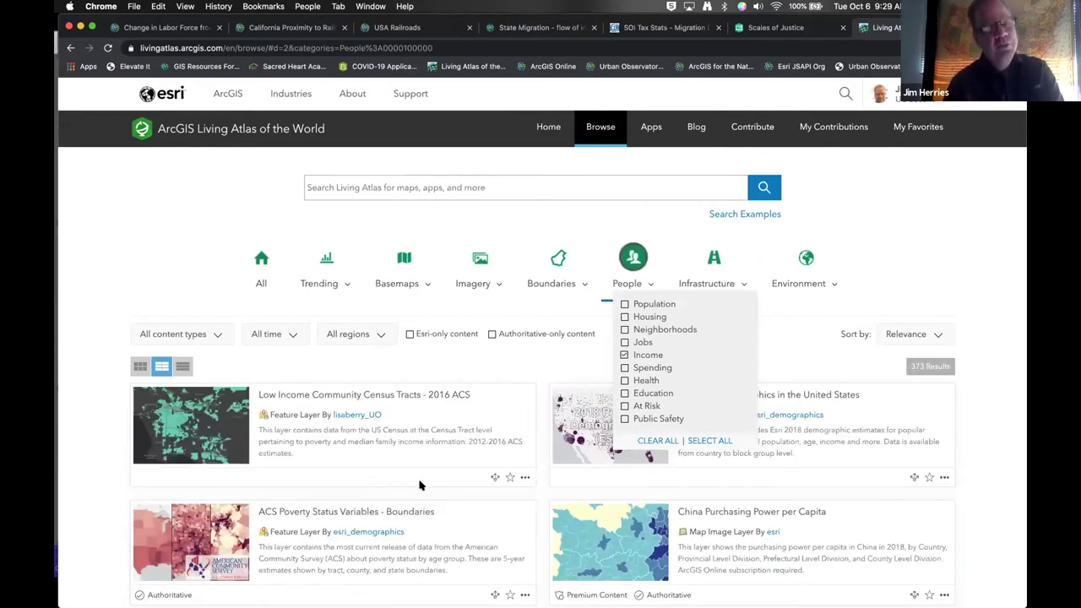
key(super+Tab)
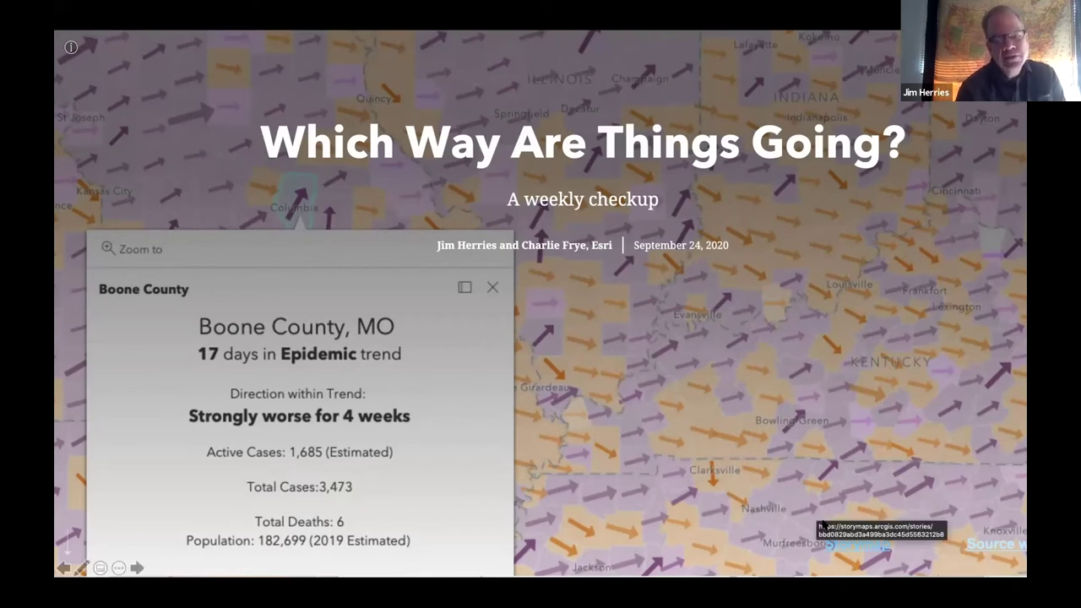
Open the 'Which Way Are Things Going?' story and zoom its arrow map in on the northern plains states
click(856, 548)
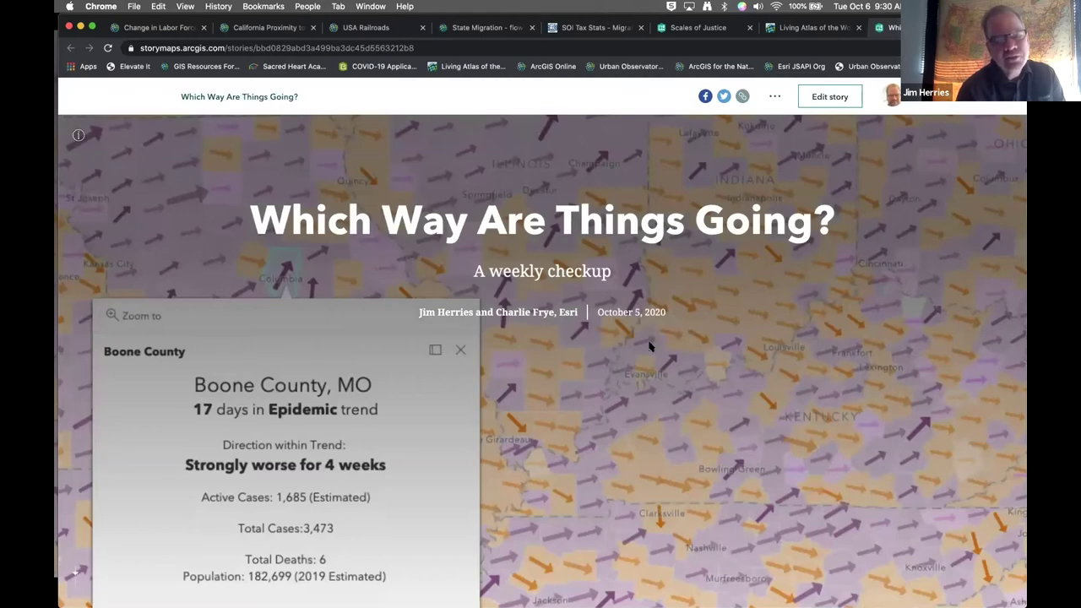
scroll(649, 346, down, 2)
scroll(649, 346, down, 10)
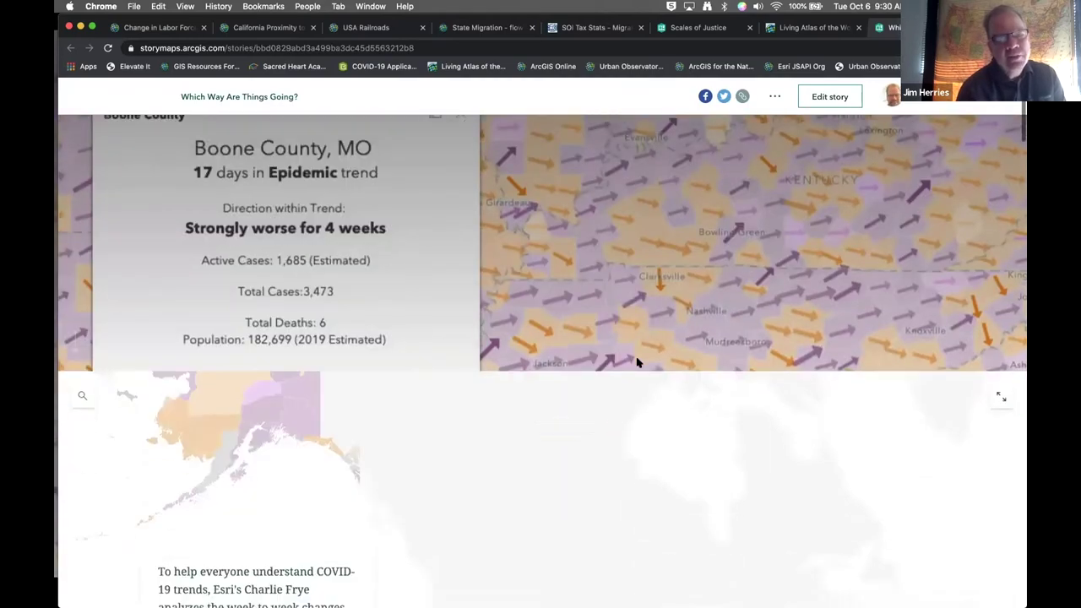
scroll(637, 361, down, 4)
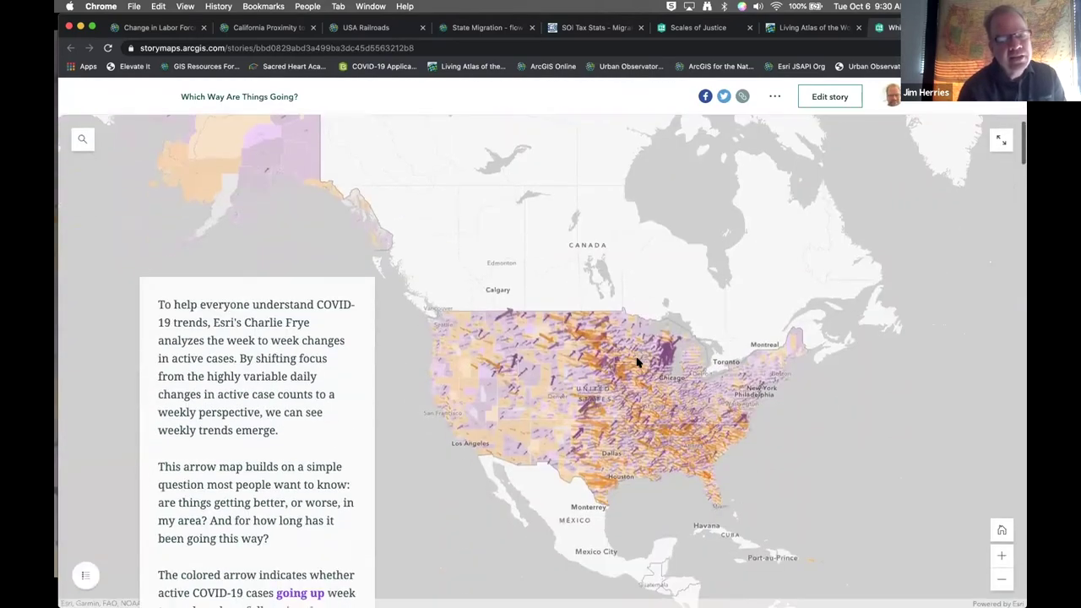
scroll(785, 456, down, 1)
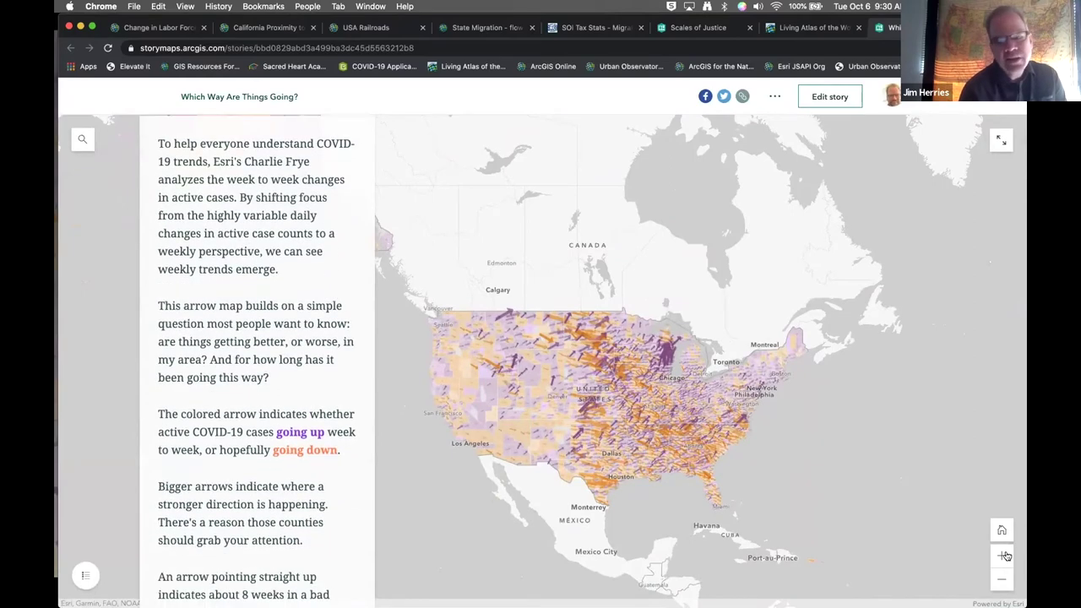
click(1002, 555)
click(1002, 556)
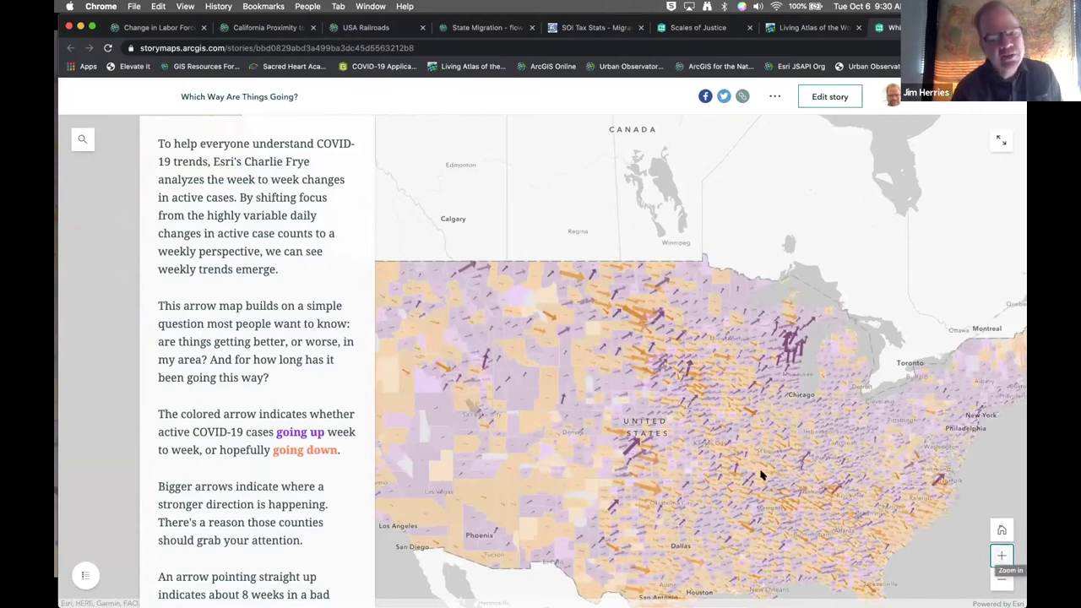
click(1003, 557)
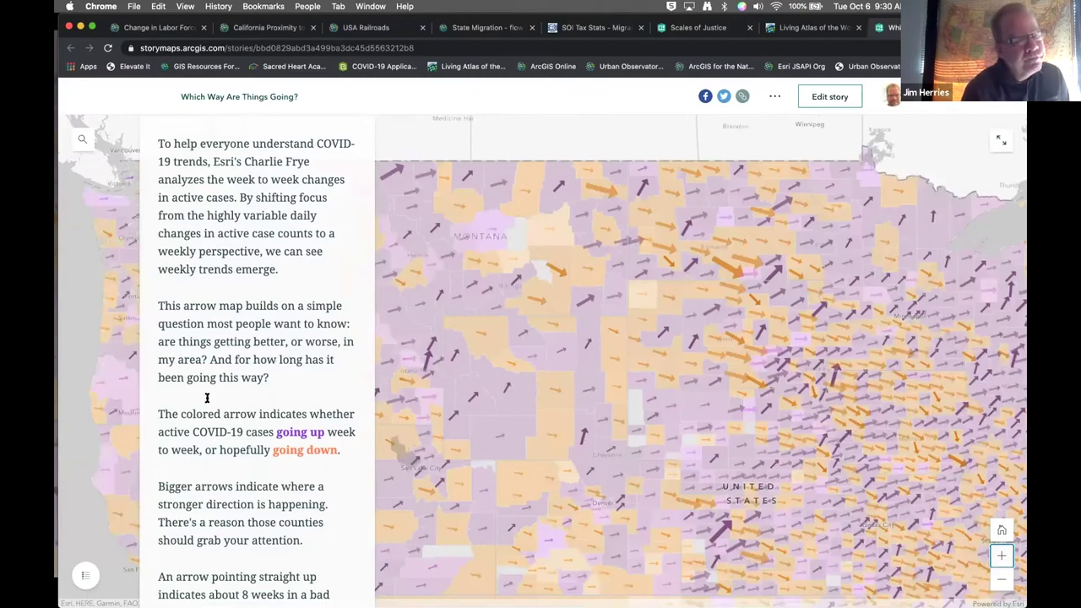
Scroll down to the 'Let's put Alaska and Hawaii first' section showing Alaska's county trends
scroll(206, 399, down, 8)
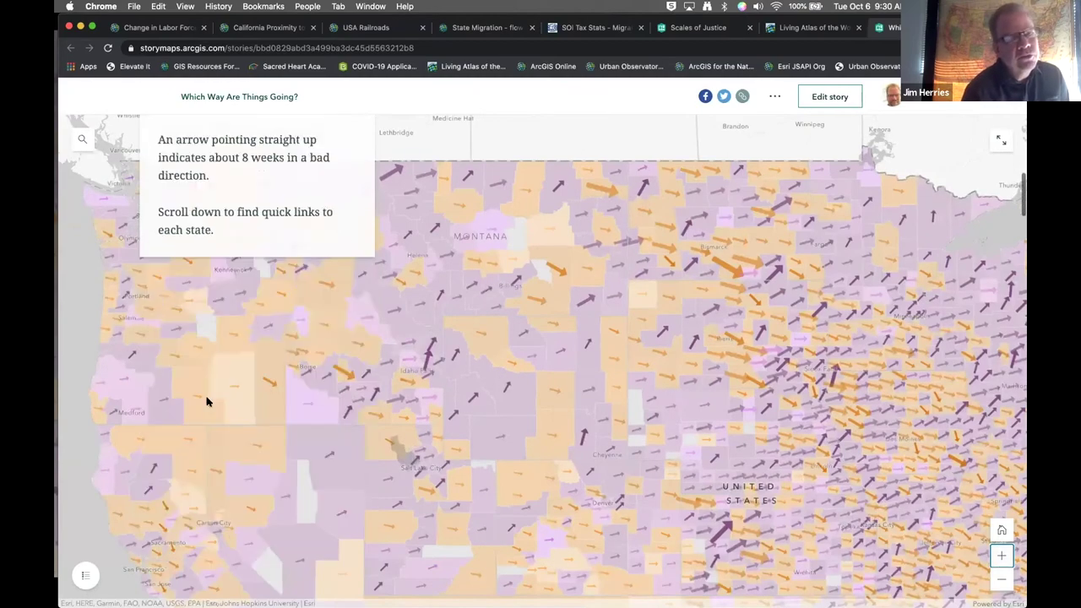
scroll(207, 401, down, 6)
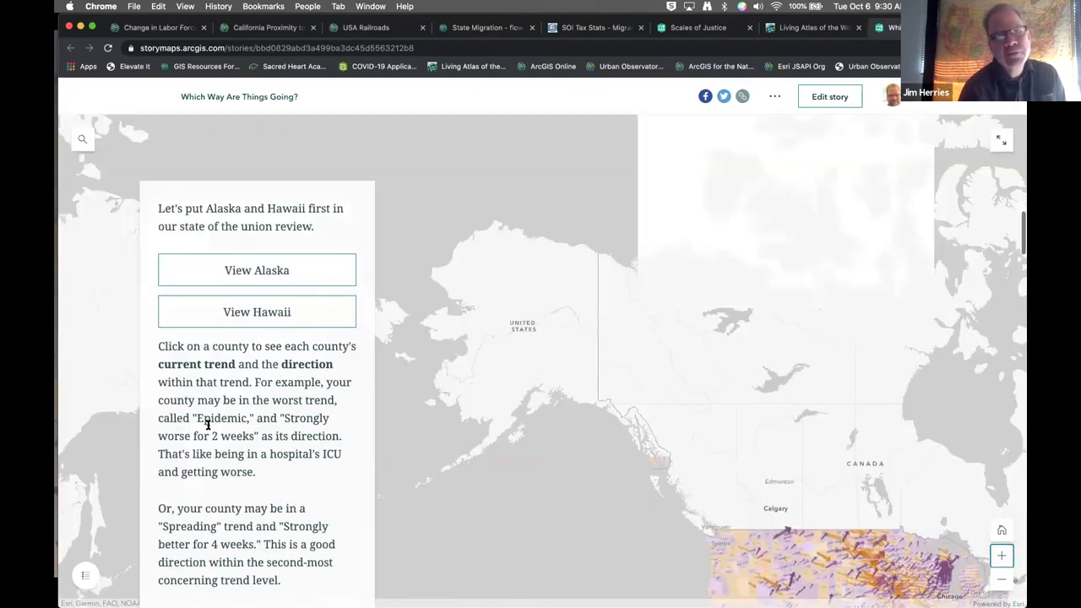
scroll(211, 410, down, 3)
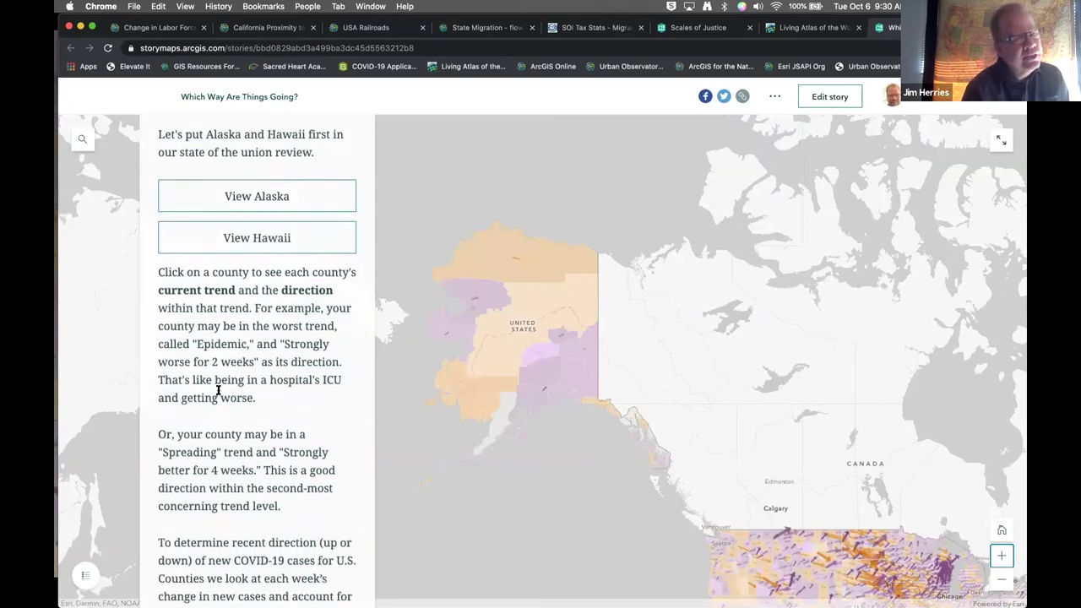
scroll(219, 388, down, 9)
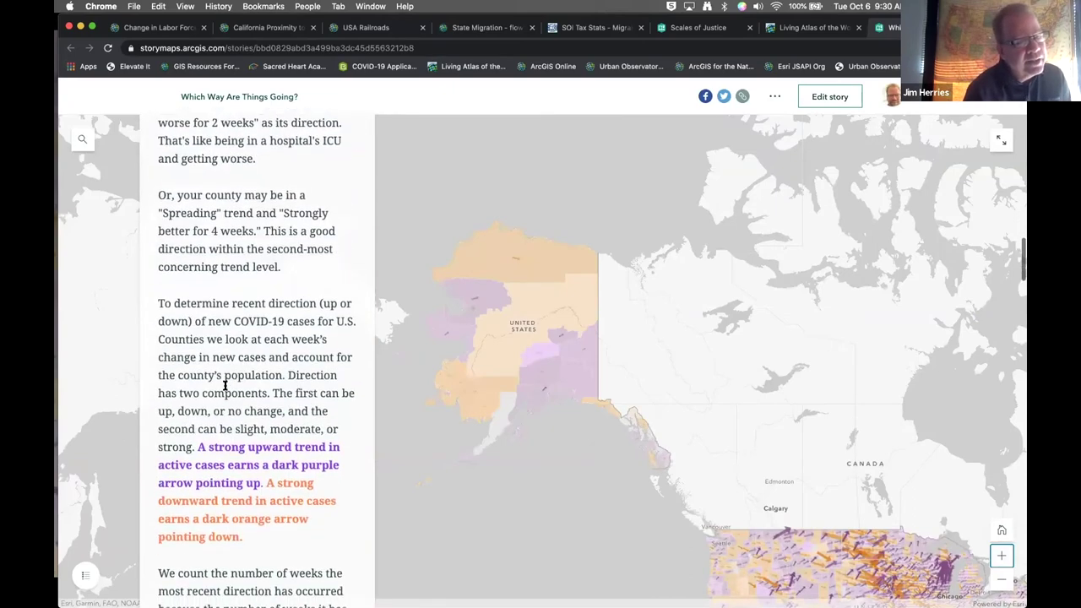
scroll(225, 384, down, 2)
scroll(225, 385, up, 13)
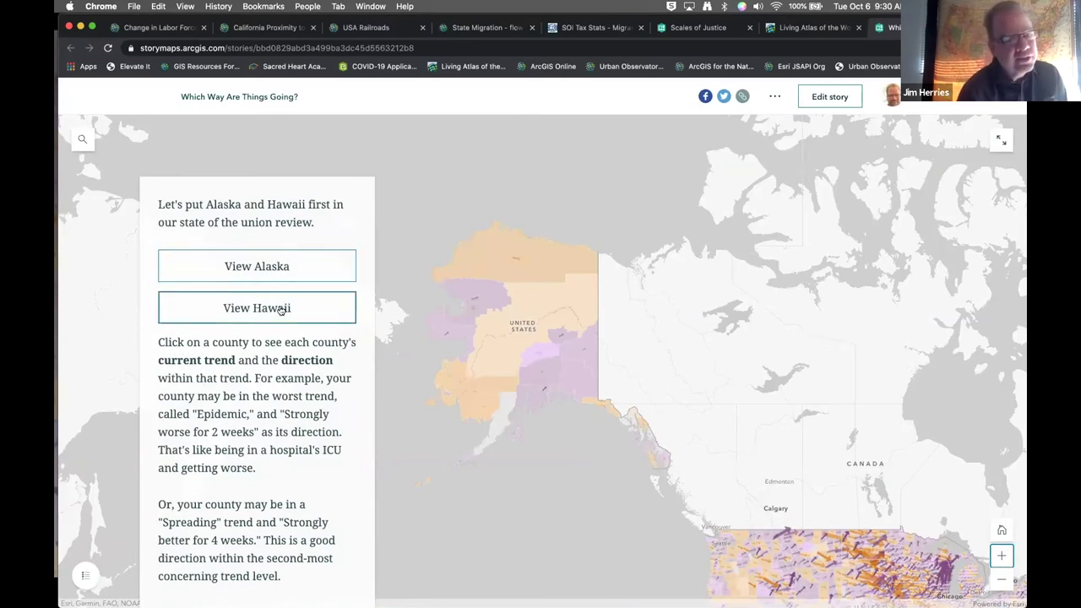
Fly the arrow map to Hawaii and scroll to the View links for New Jersey through Vermont
click(282, 309)
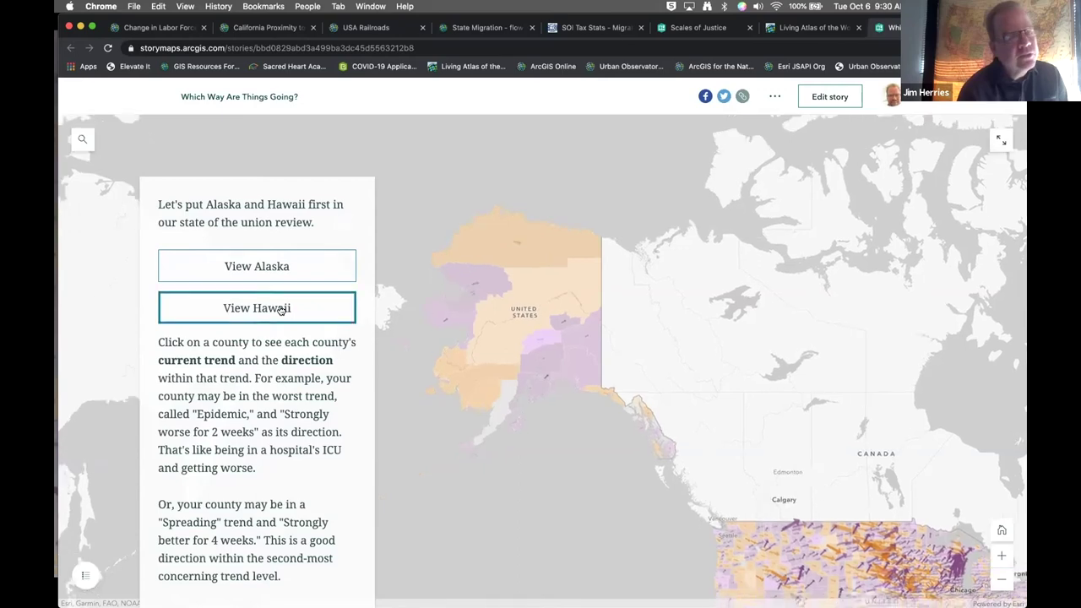
scroll(262, 408, down, 1)
scroll(263, 408, down, 5)
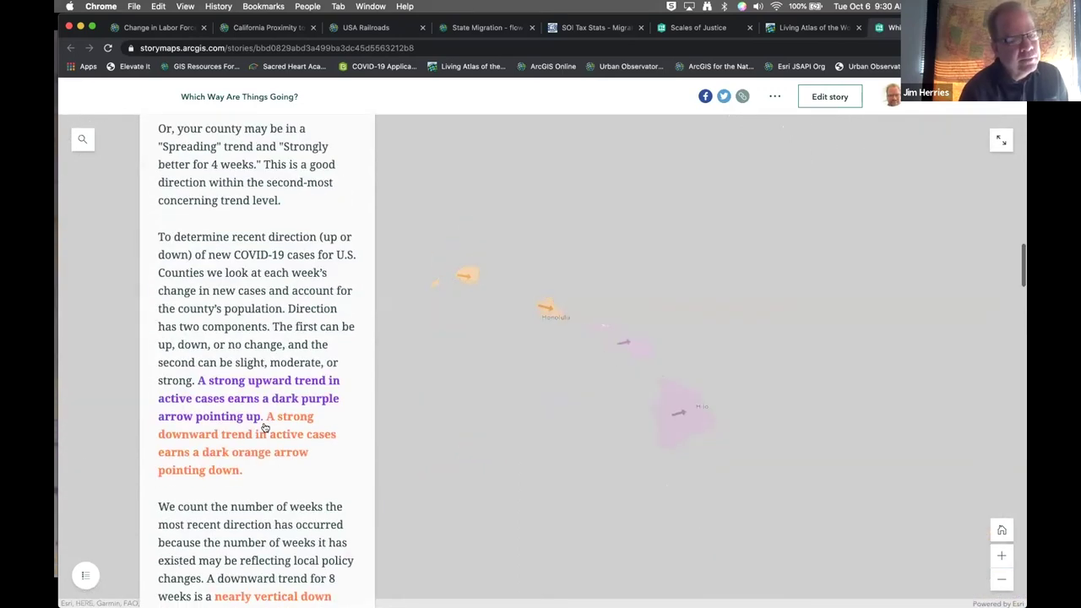
scroll(264, 423, down, 5)
scroll(262, 426, down, 10)
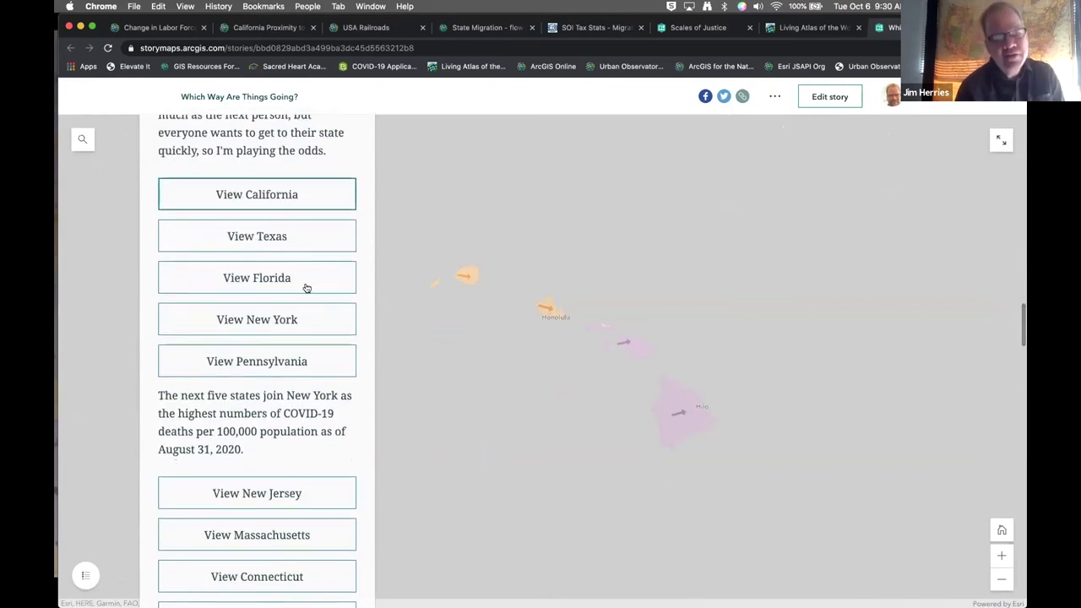
scroll(304, 395, up, 2)
scroll(305, 394, up, 1)
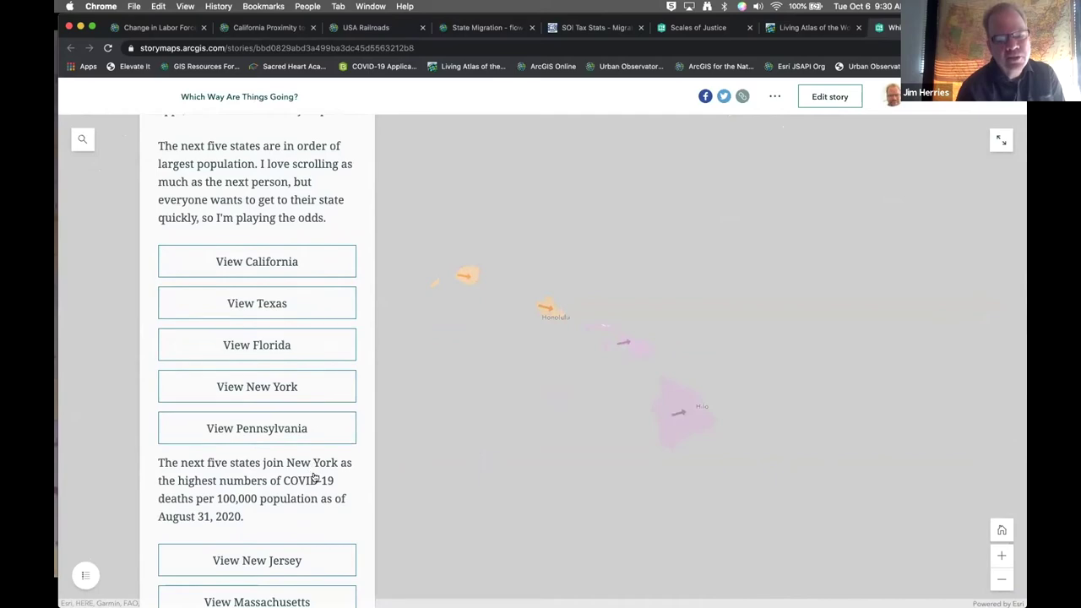
scroll(310, 465, down, 12)
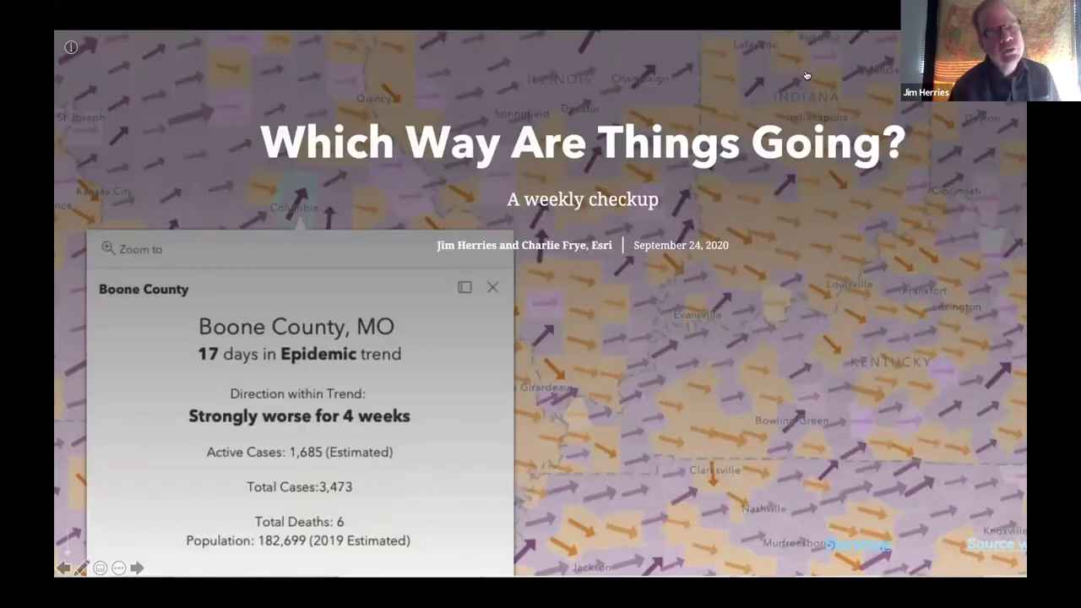
Advance the slideshow past the Historic Burn Areas map to the 'Analyze — Search for significance' slide
key(Right)
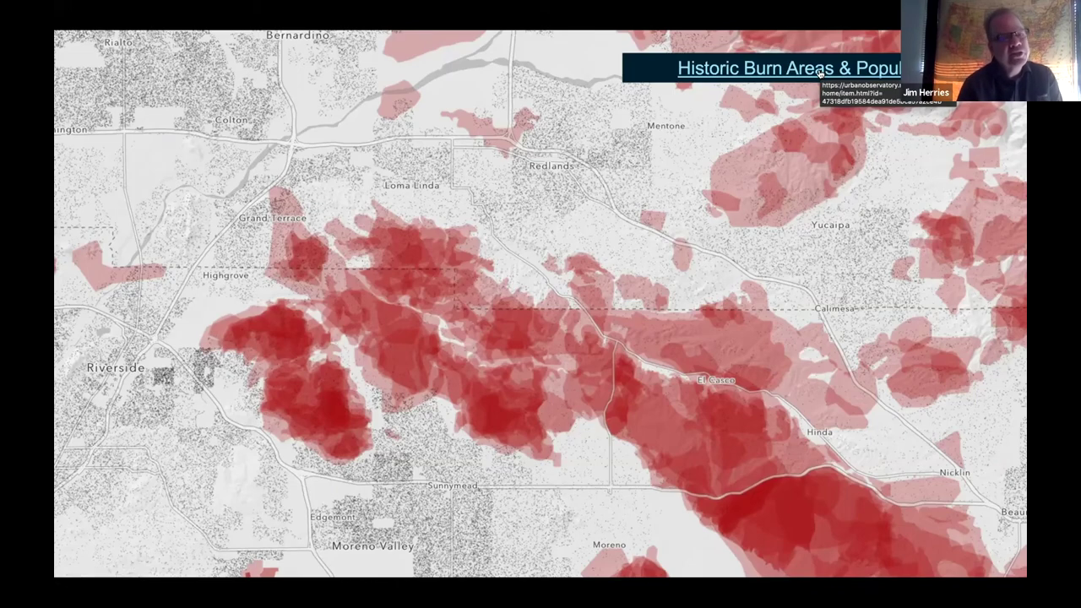
key(Right)
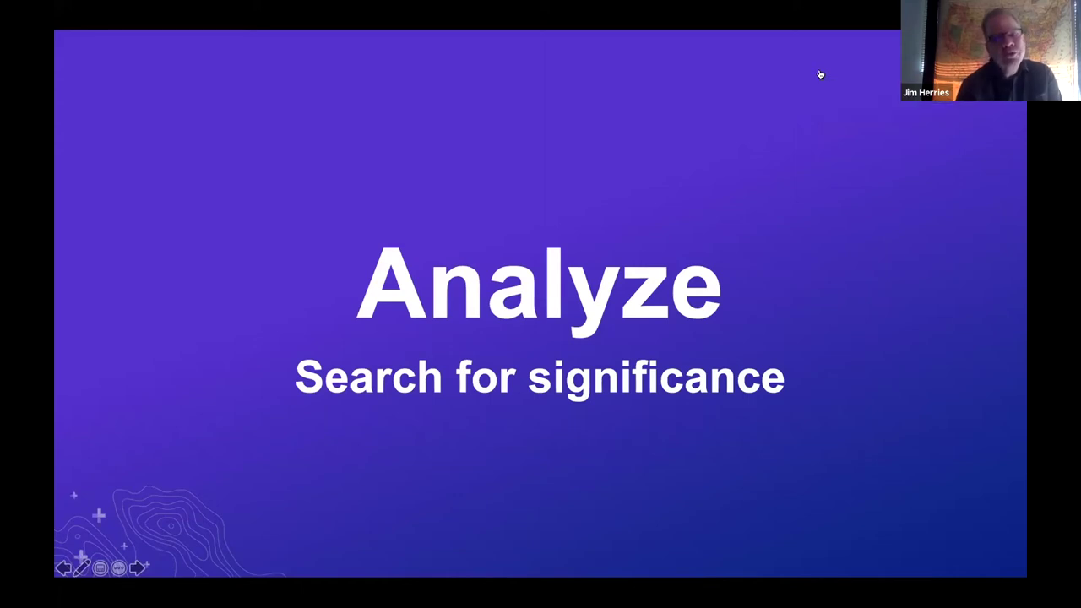
Advance to the Wildfire Risk plus Census Demographics slide and follow its Storymap link
key(Right)
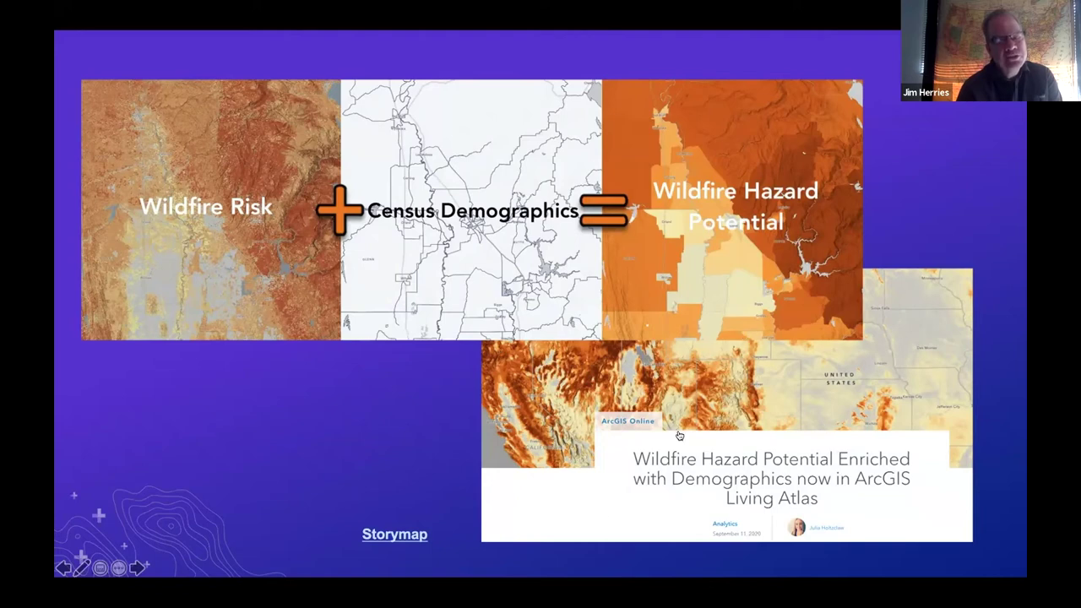
click(401, 536)
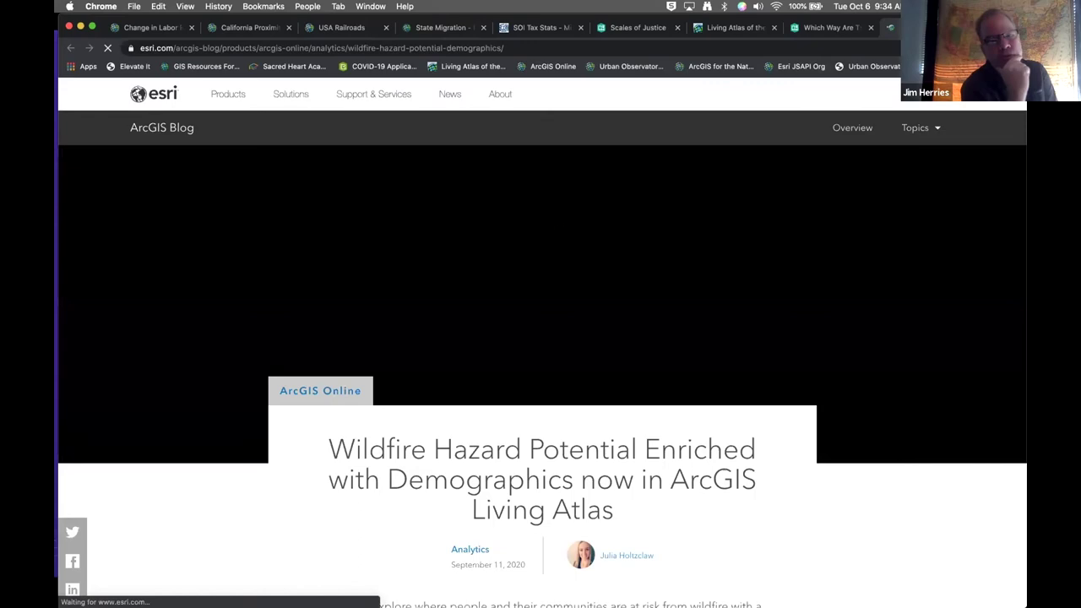
Scroll the wildfire hazard post to its six-map gallery, including 'Average Wildfire Hazard Potential in the US'
scroll(729, 329, down, 5)
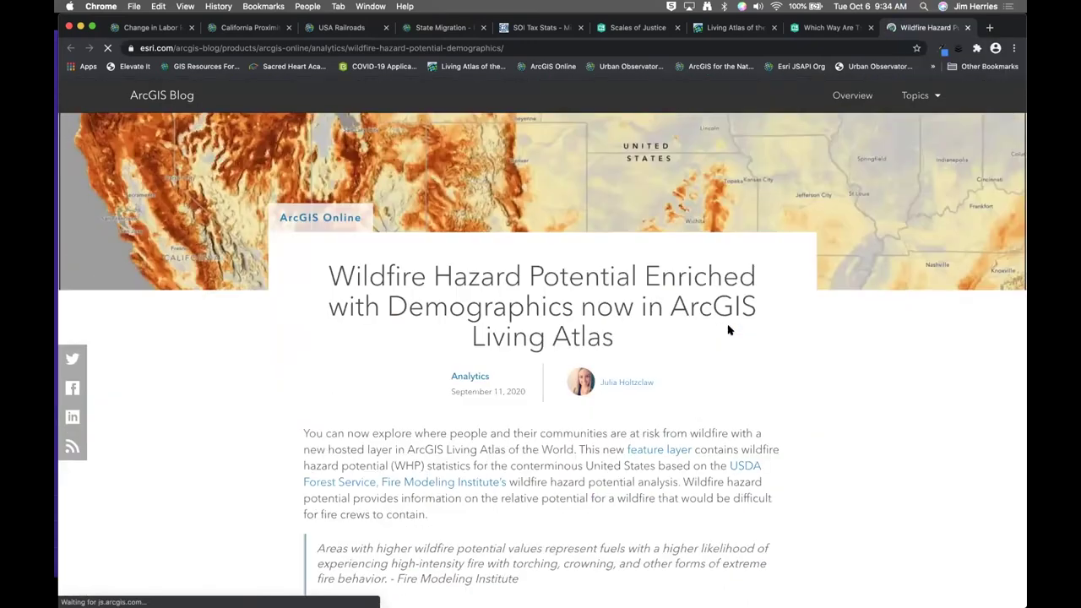
scroll(729, 328, down, 6)
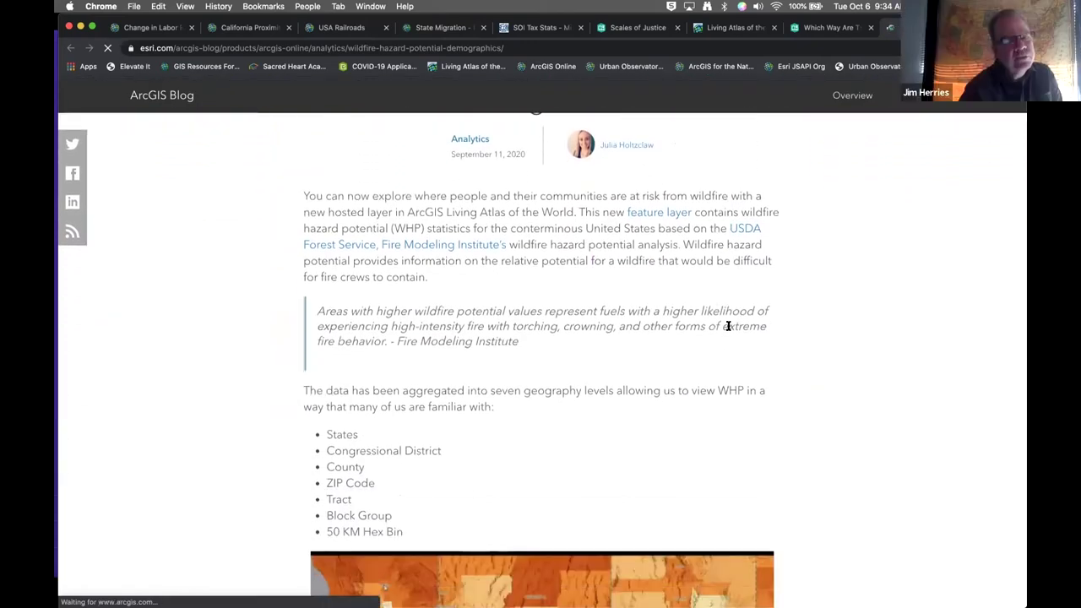
scroll(729, 329, down, 1)
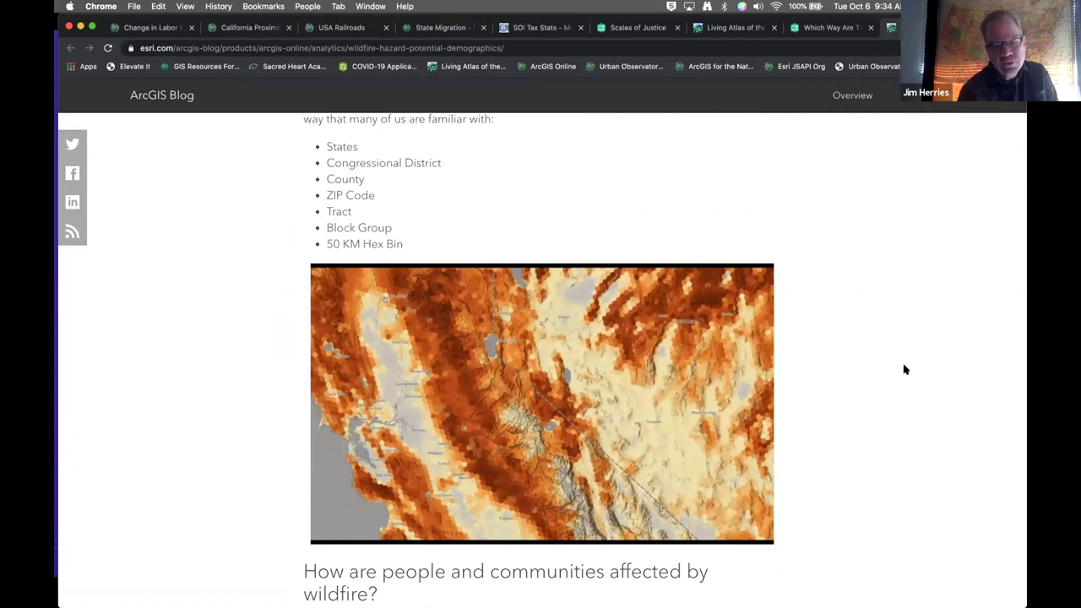
scroll(904, 369, down, 2)
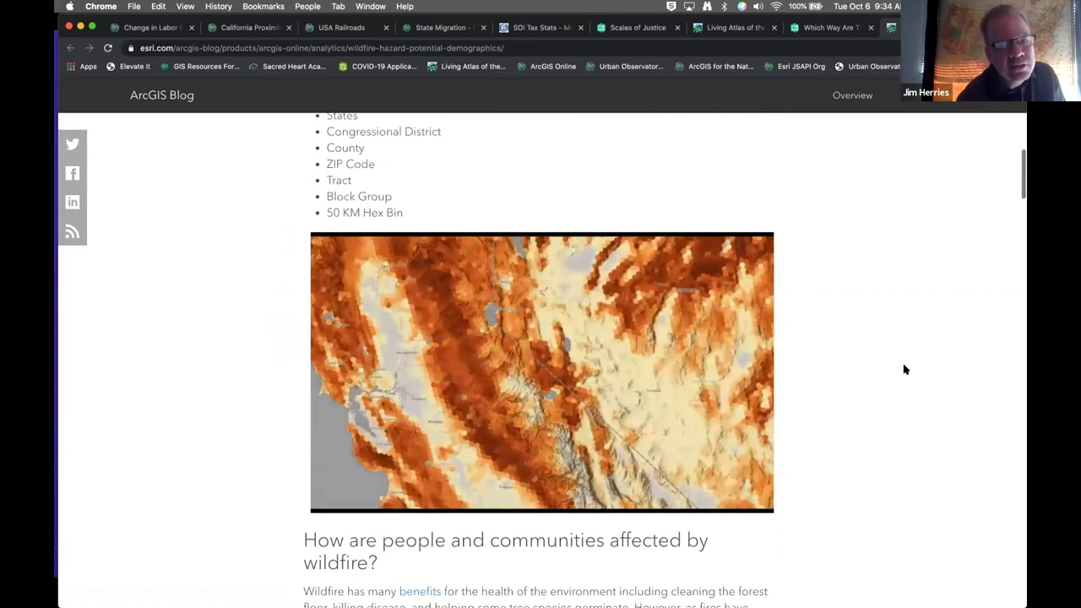
scroll(903, 369, down, 3)
scroll(904, 369, down, 1)
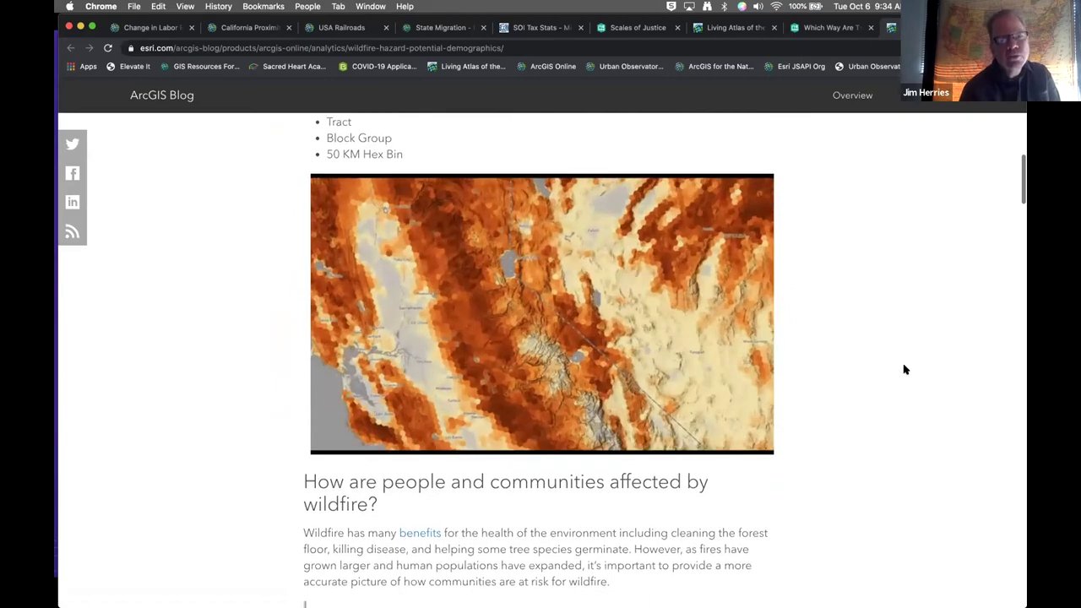
scroll(903, 369, down, 10)
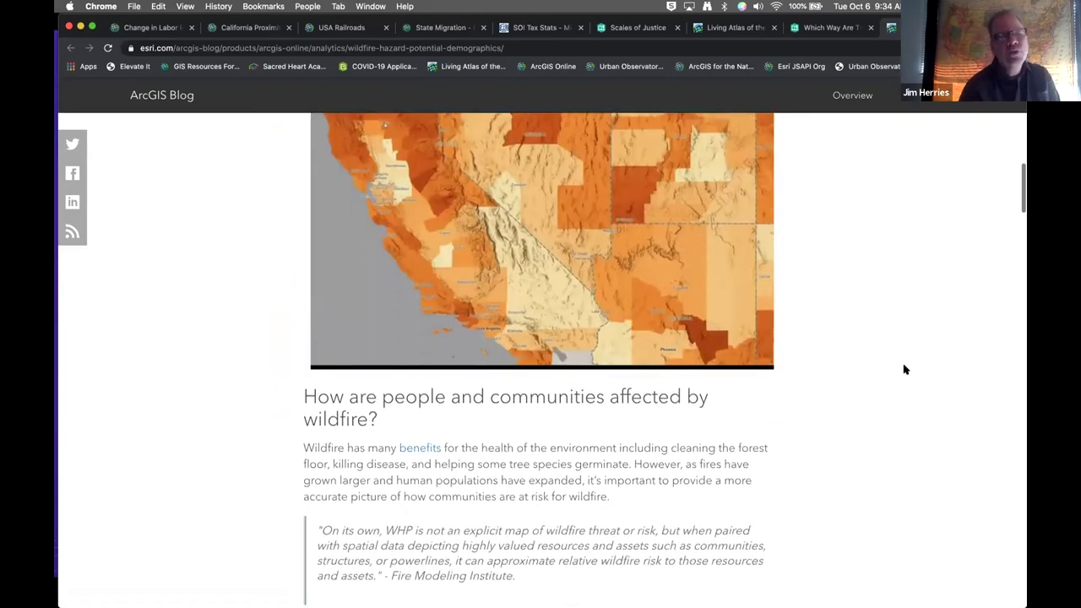
scroll(904, 369, down, 15)
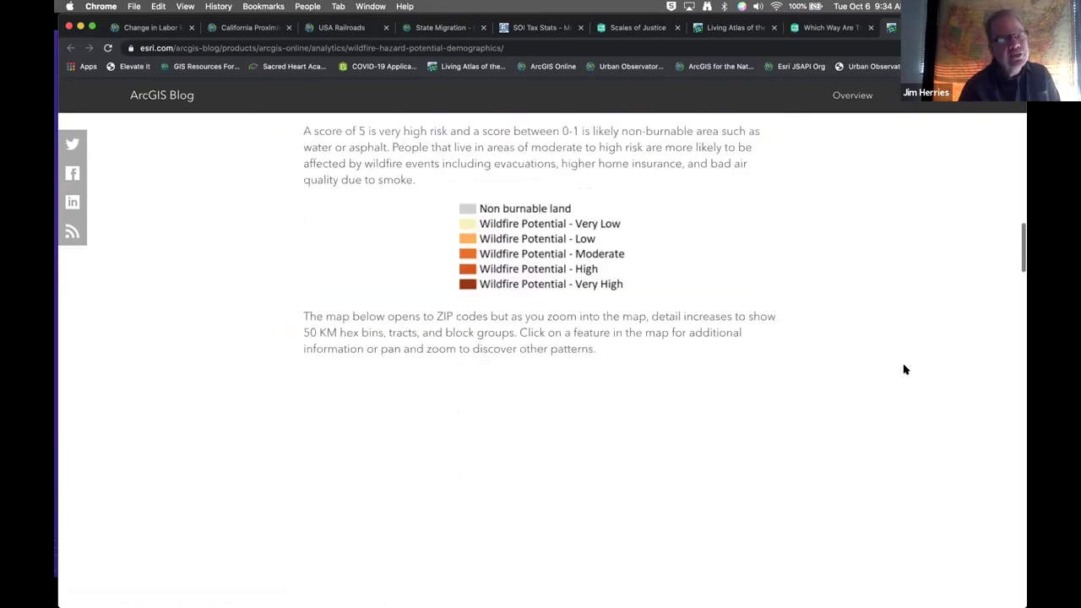
scroll(903, 369, down, 12)
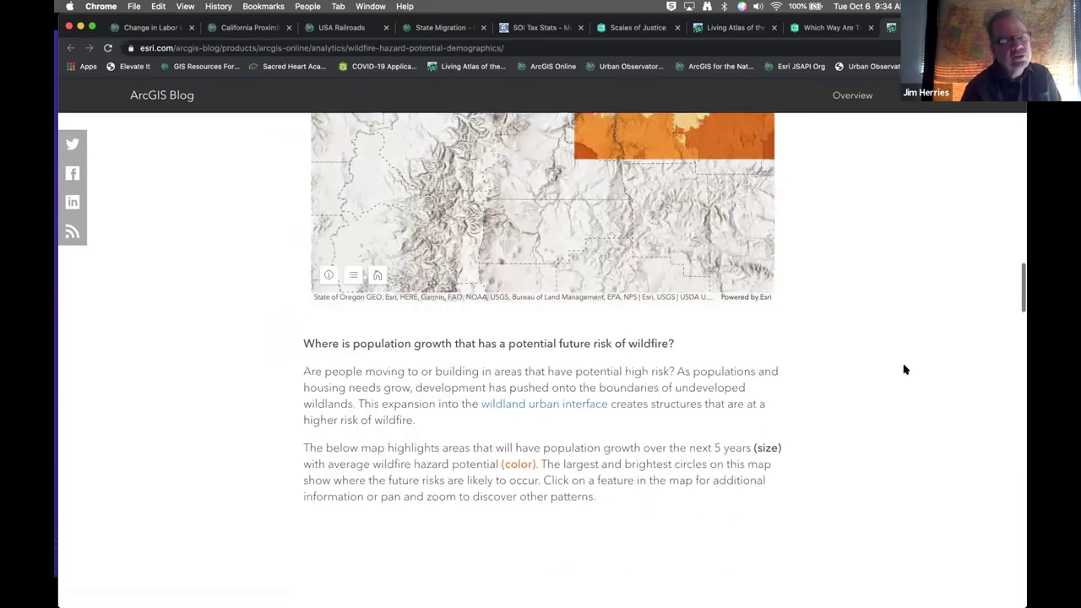
scroll(903, 369, down, 8)
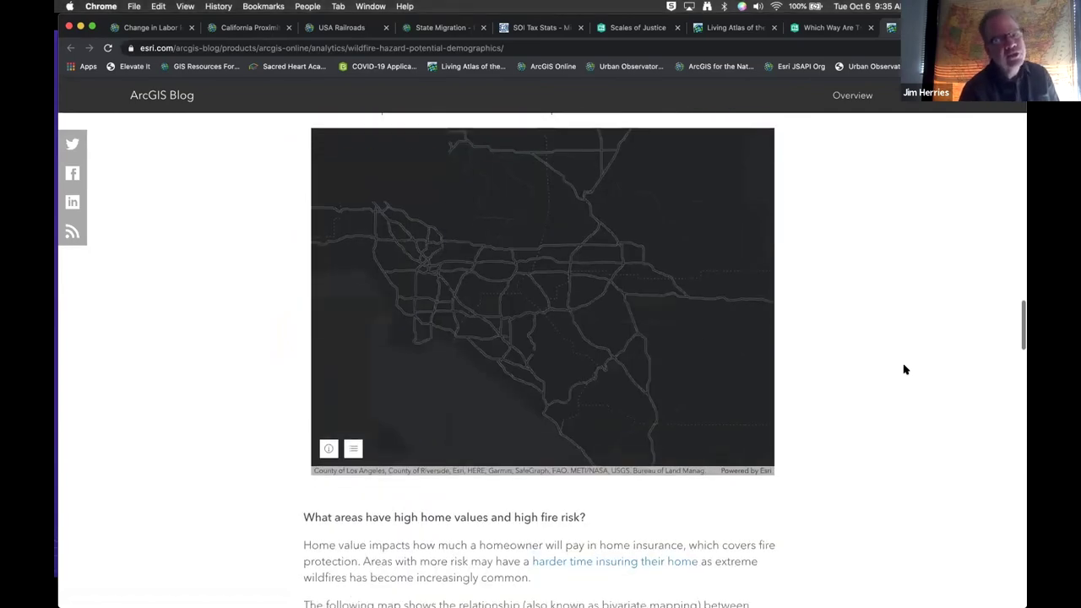
scroll(904, 369, down, 1)
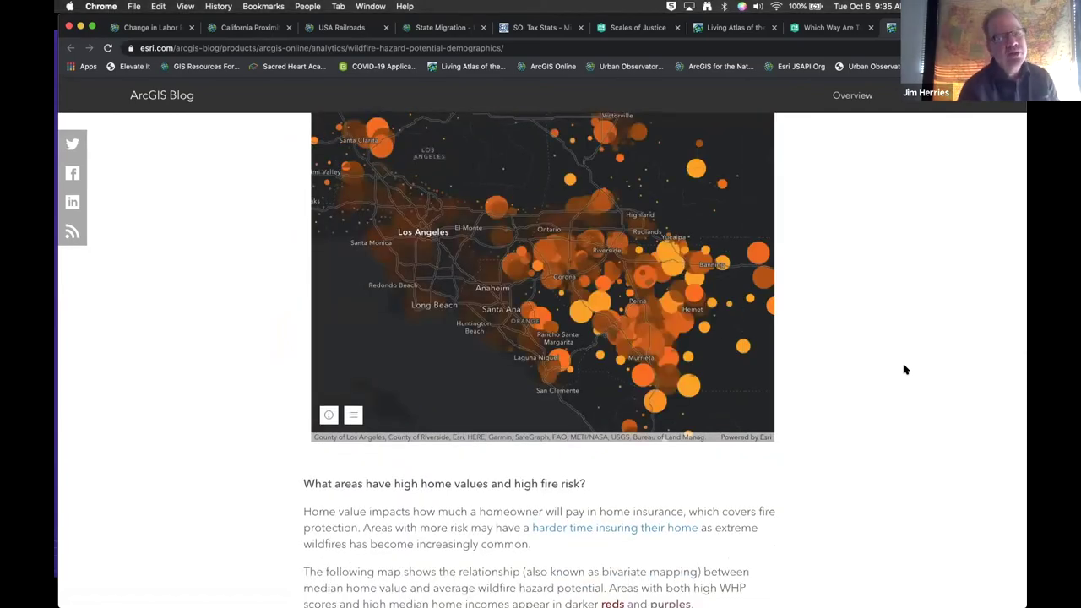
scroll(903, 369, down, 7)
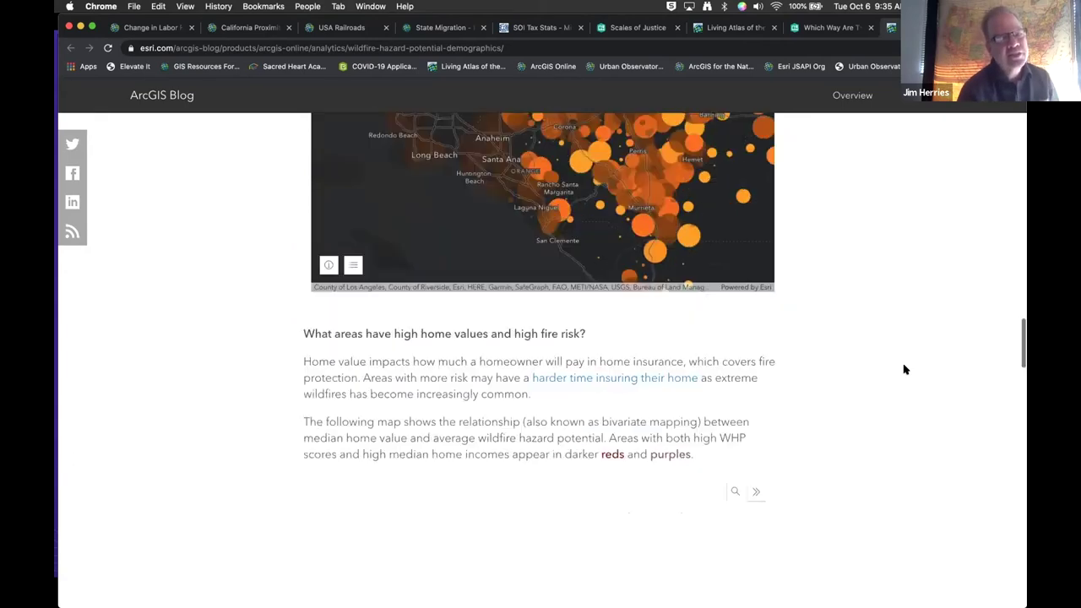
scroll(903, 369, up, 2)
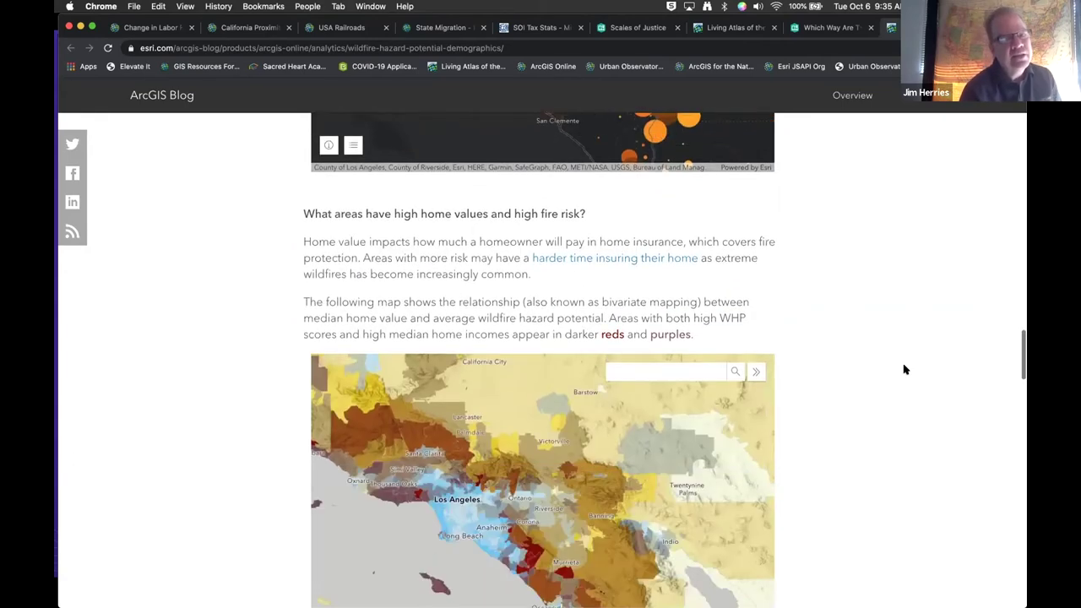
scroll(904, 369, down, 8)
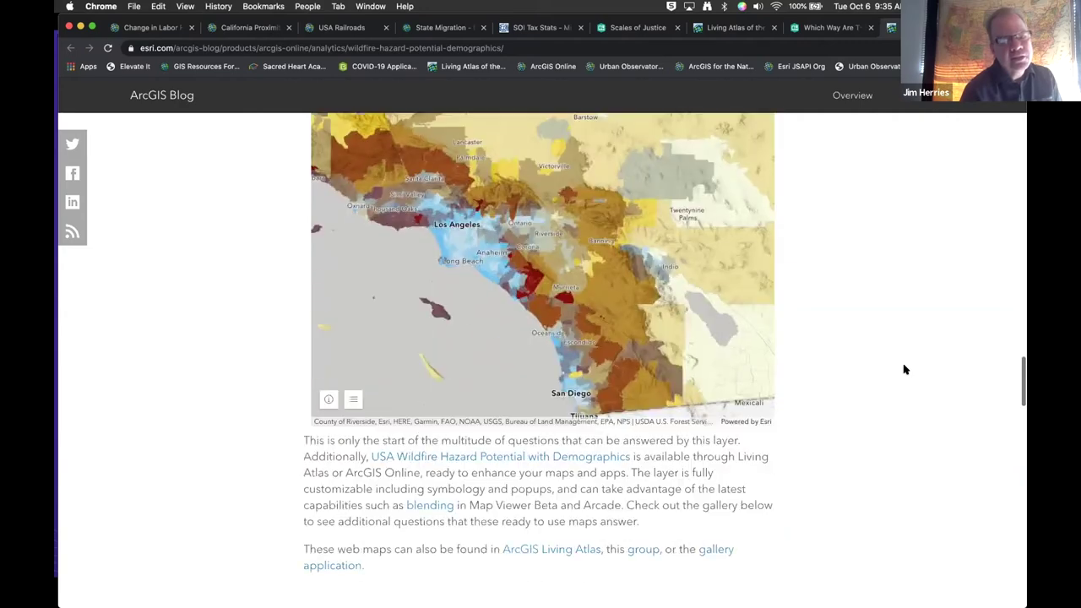
scroll(904, 369, down, 8)
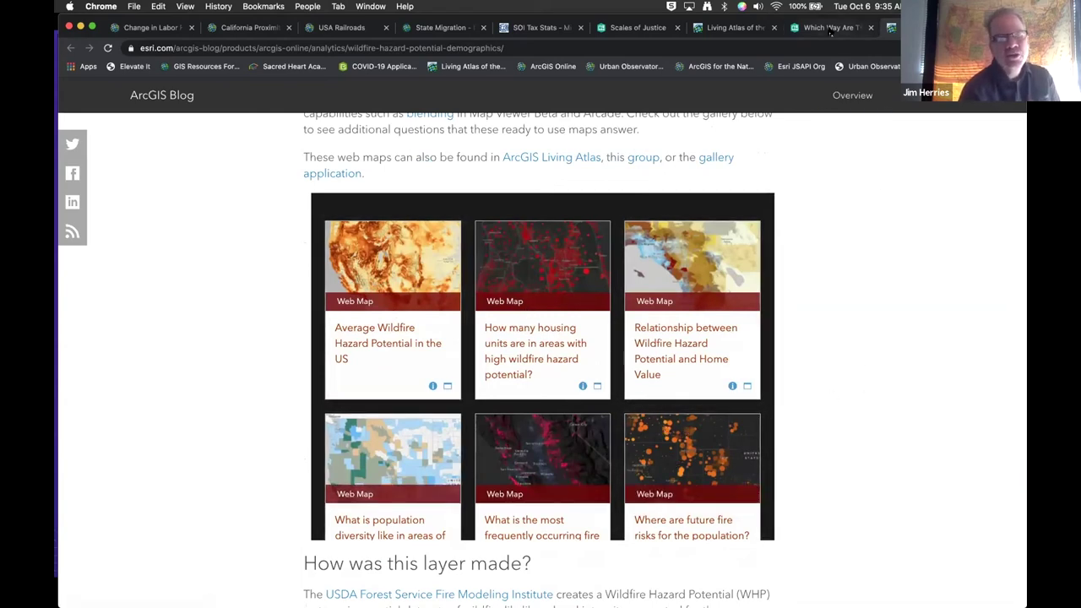
Return to the PowerPoint slideshow and advance past 'Tell the story…' to the wildfire story thumbnails
key(super+Tab)
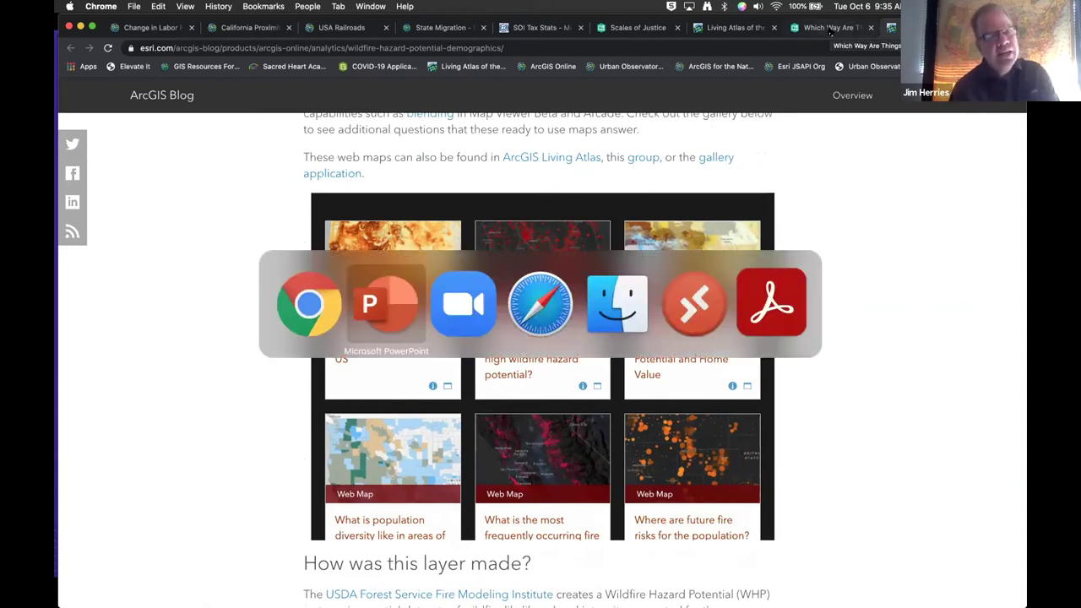
key(Right)
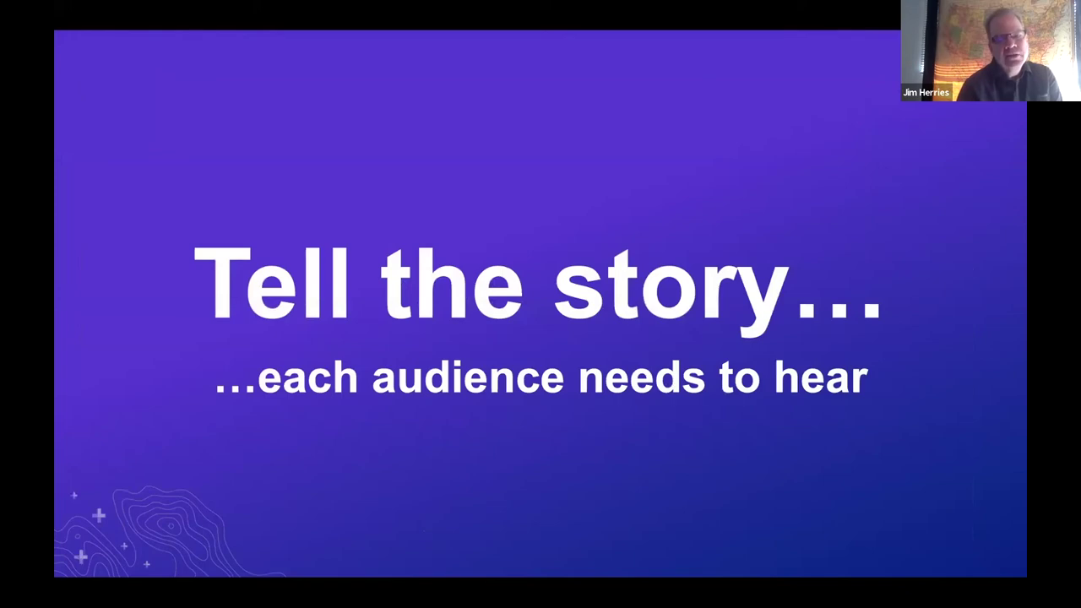
key(Right)
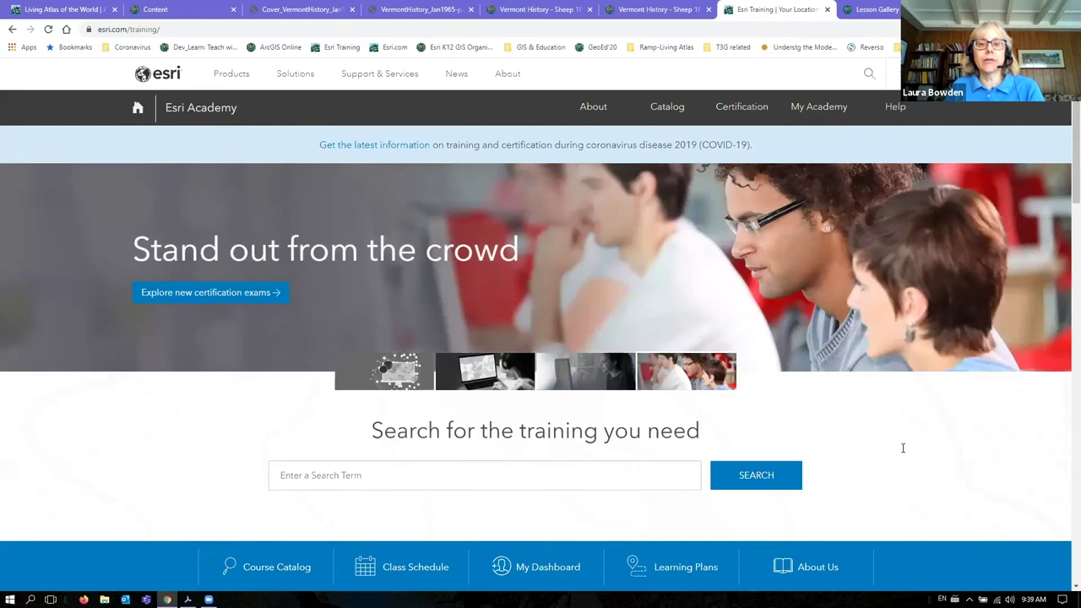
Search Esri Academy training for 'Living Atlas' and scroll through the 14 results
click(493, 472)
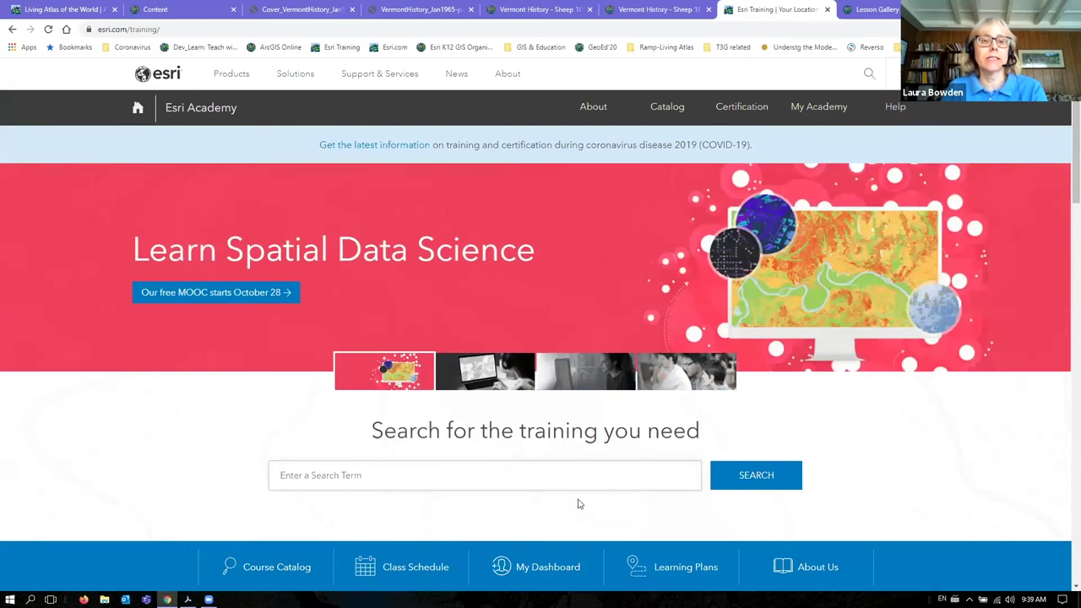
text(Living)
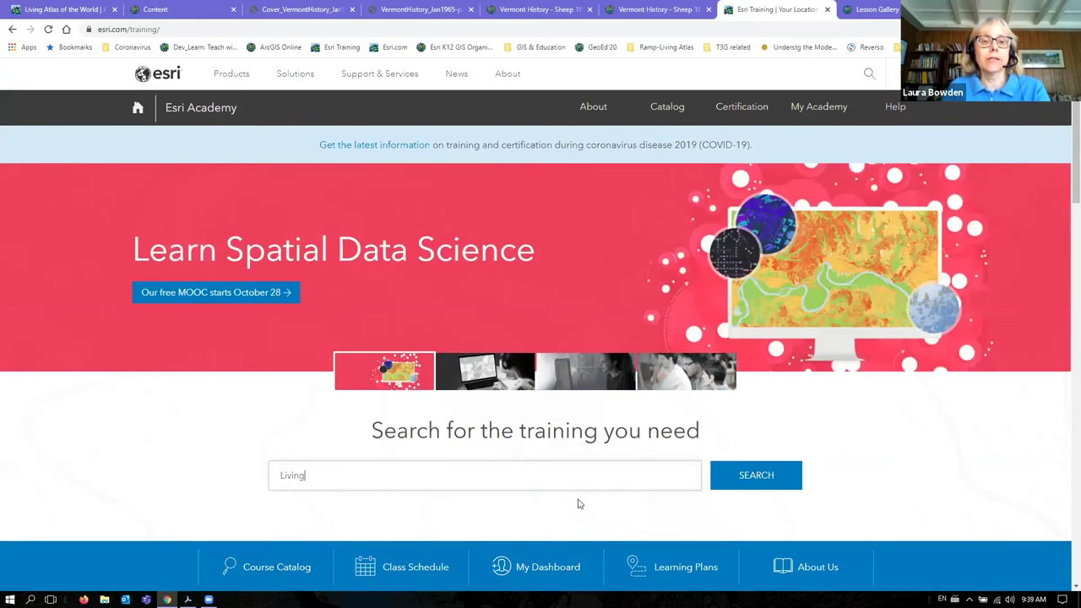
text( Atlas)
key(Return)
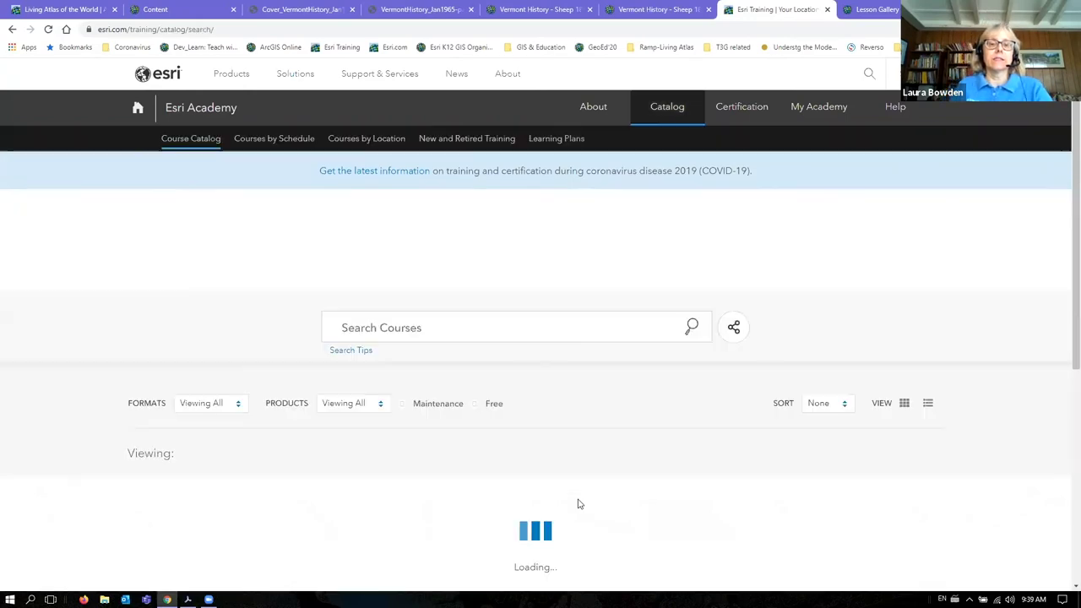
scroll(193, 451, down, 1)
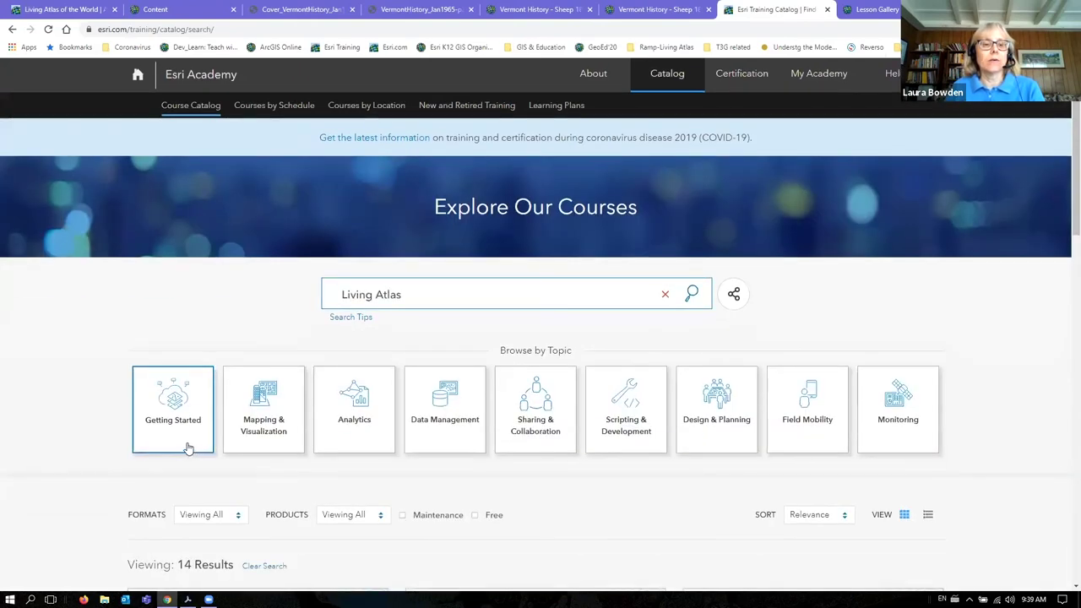
scroll(186, 451, down, 3)
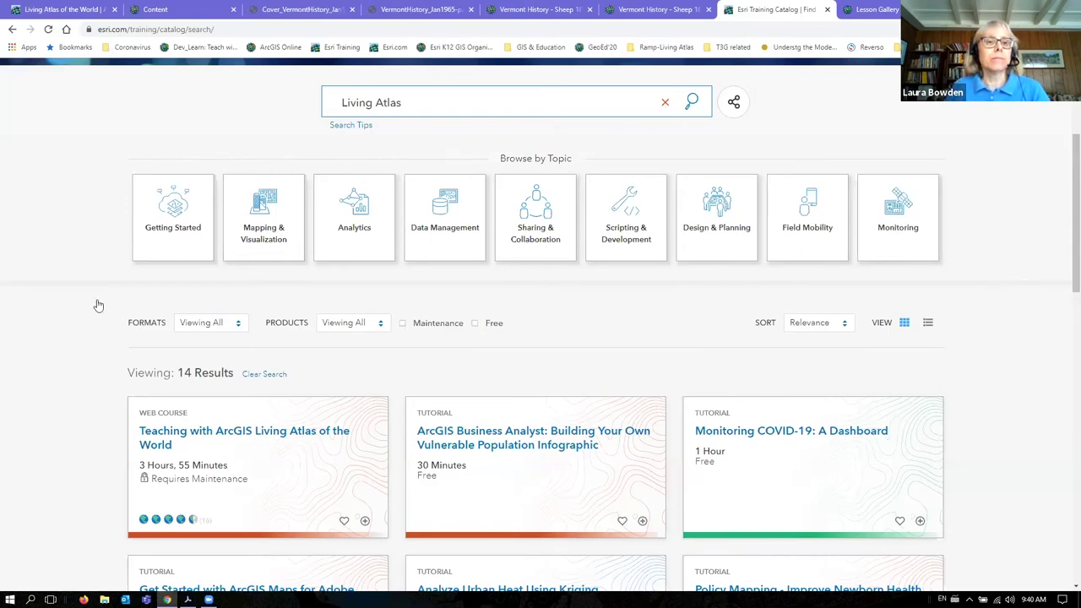
Switch to the Lesson Gallery and scroll through its Living Atlas new-user lessons
click(878, 10)
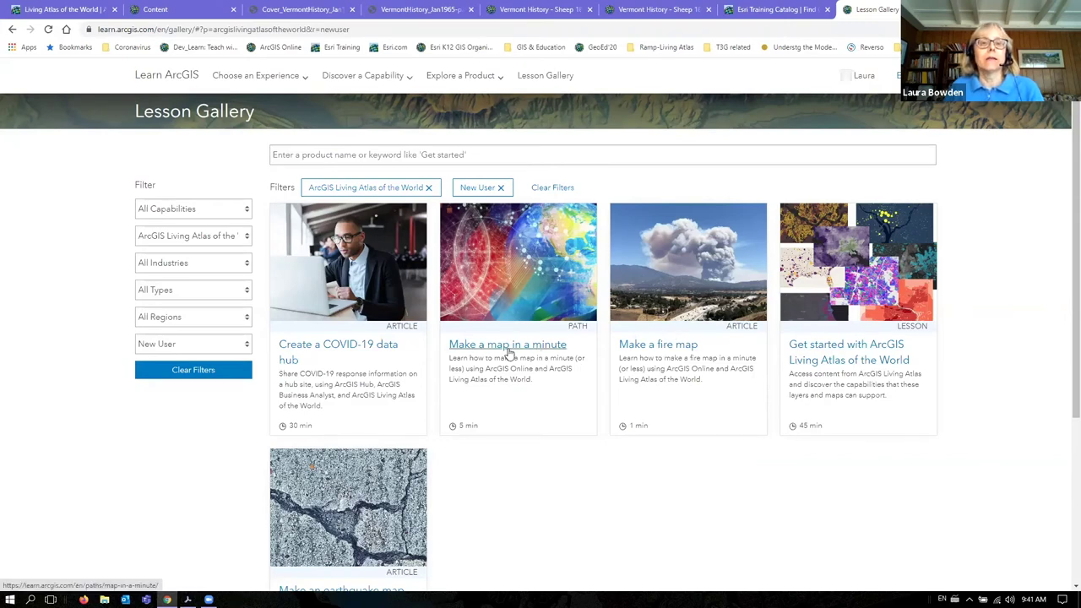
scroll(216, 464, down, 2)
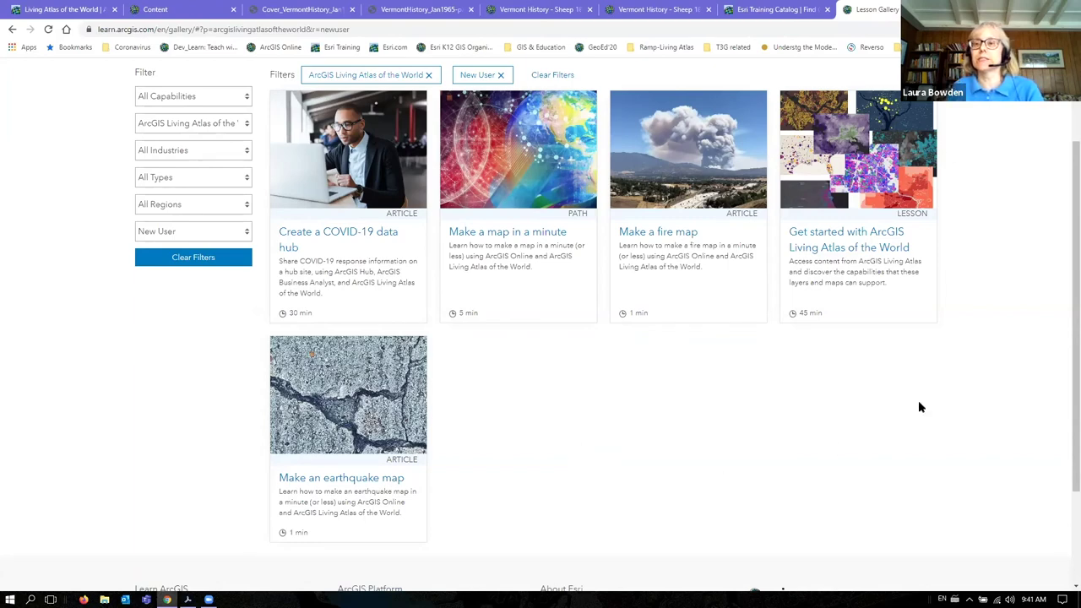
scroll(920, 407, up, 3)
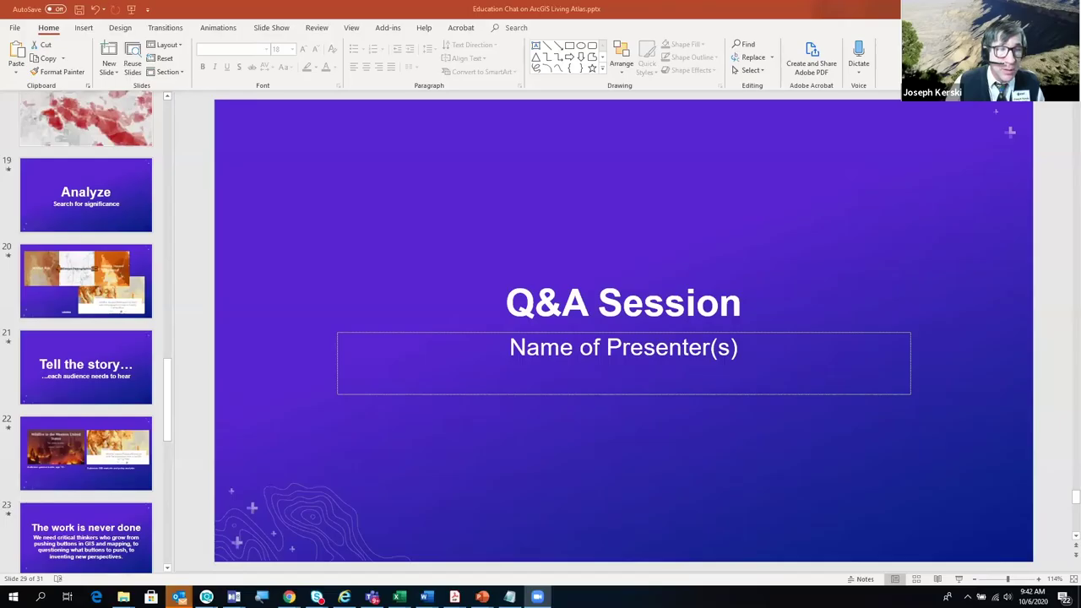
Present the Q&A Session slide, 29 of 31, full screen
click(959, 580)
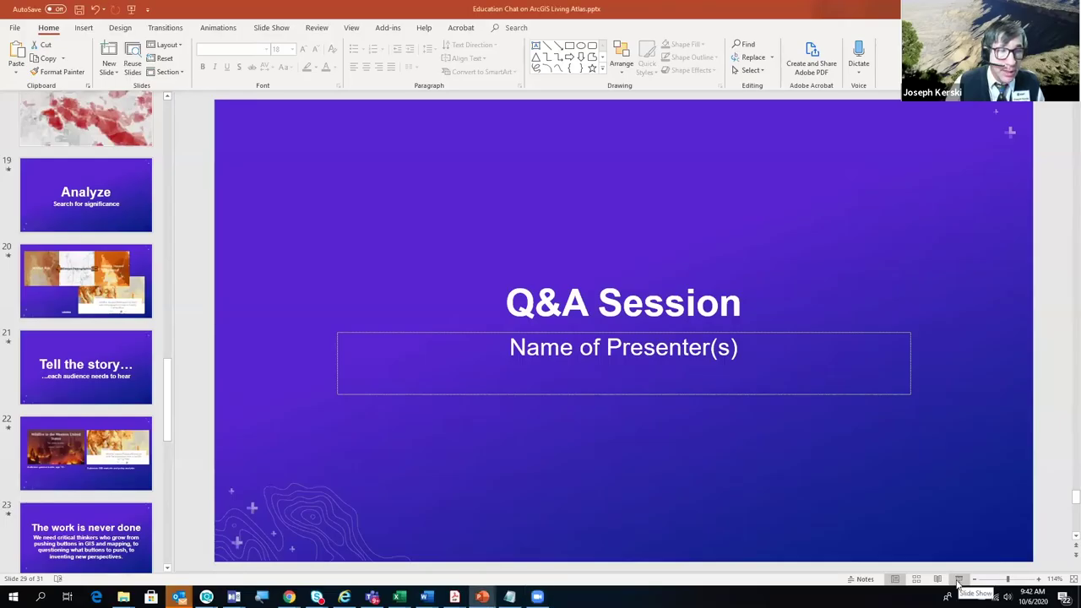